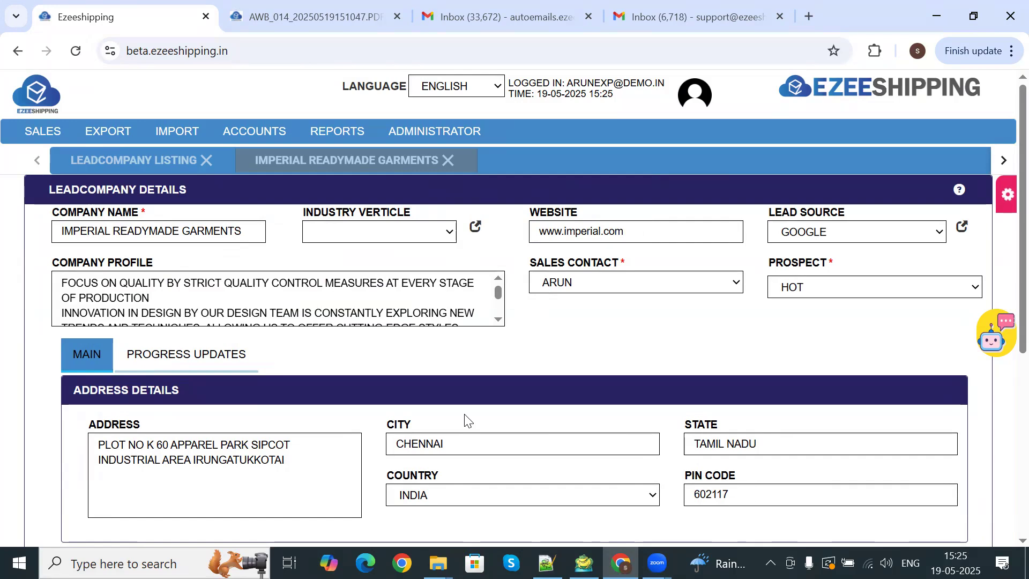
# Set the lead company's industry vertical to AUTOMOBILES and look over its company profile and contact list.
pyautogui.click(358, 231)
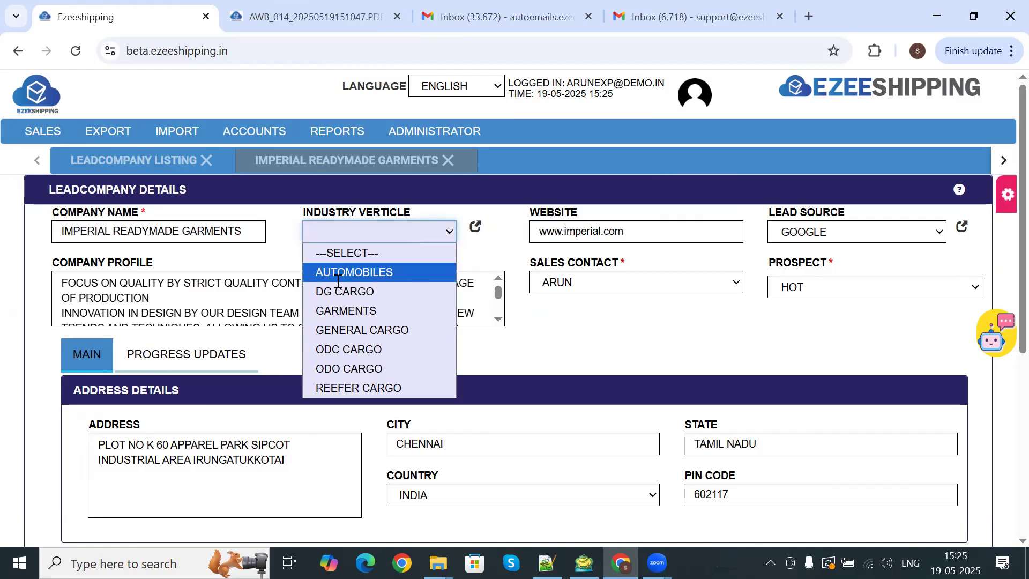
pyautogui.click(337, 274)
pyautogui.scroll(-2, 197, 277)
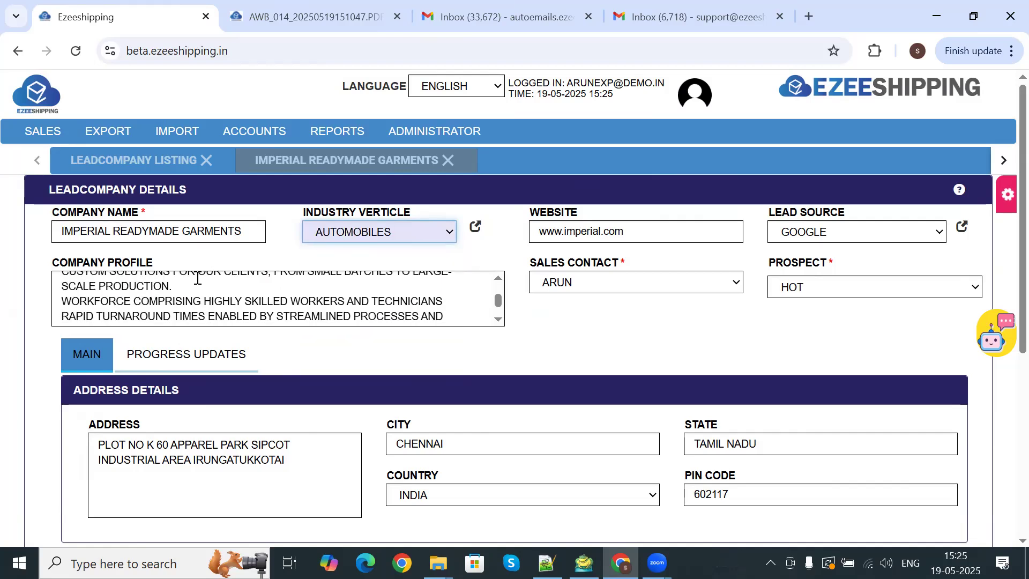
pyautogui.scroll(-3, 95, 394)
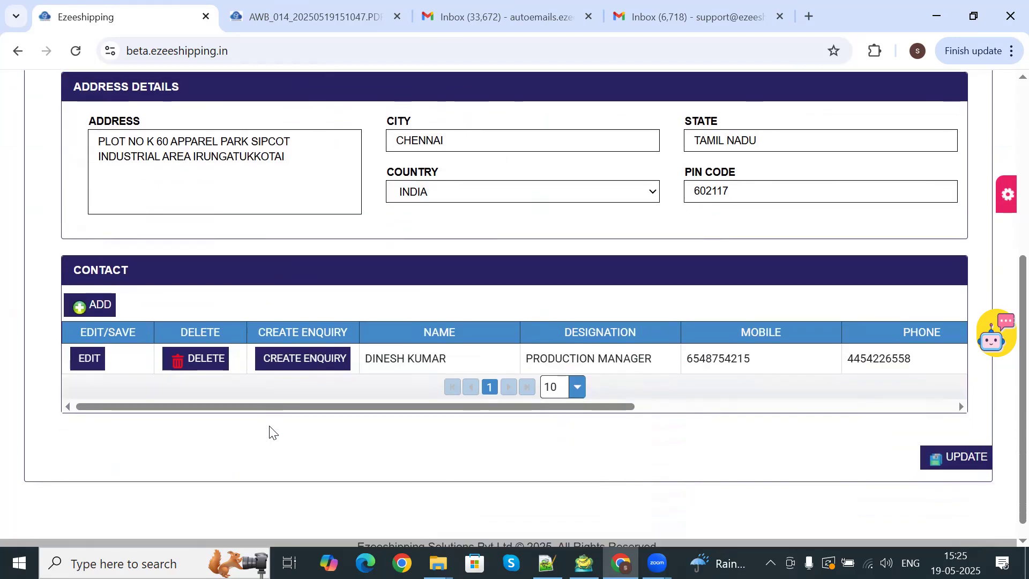
pyautogui.scroll(-3, 268, 428)
pyautogui.moveTo(220, 405); pyautogui.dragTo(79, 387)
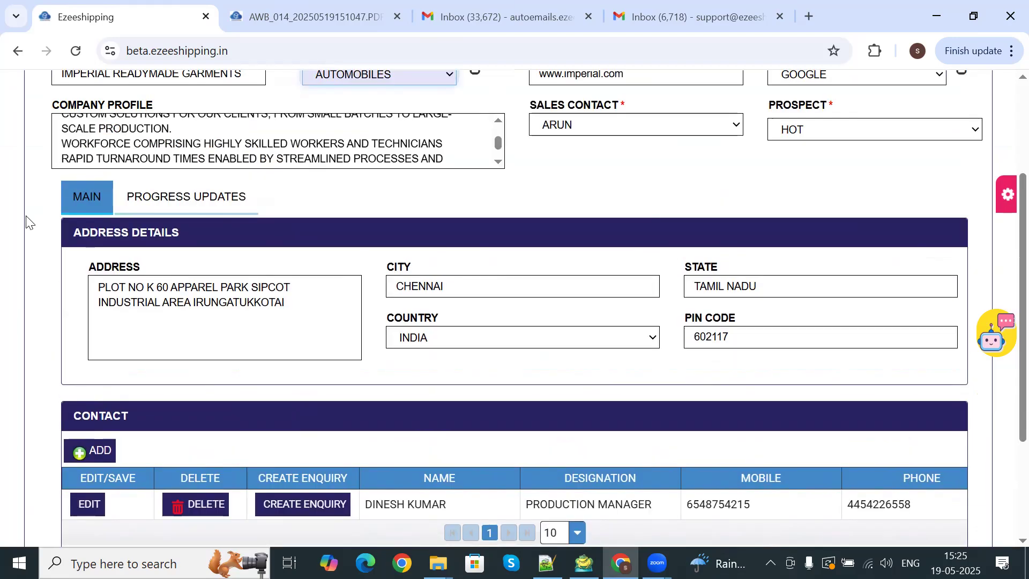
# View the follow type options of a new call activity in the progress updates, cancel the entry and return to the main details.
pyautogui.scroll(4, 27, 222)
pyautogui.click(160, 271)
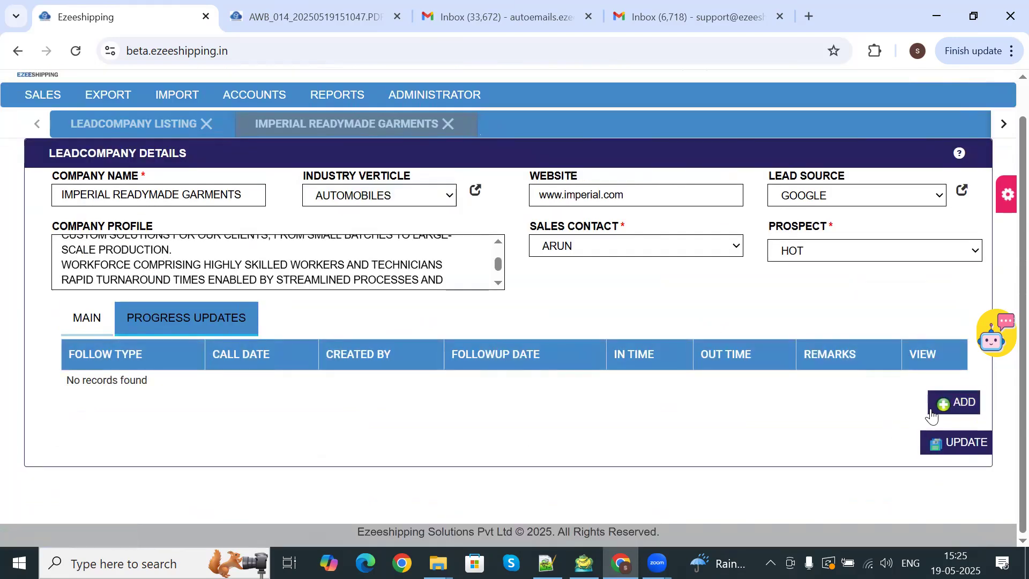
pyautogui.click(953, 403)
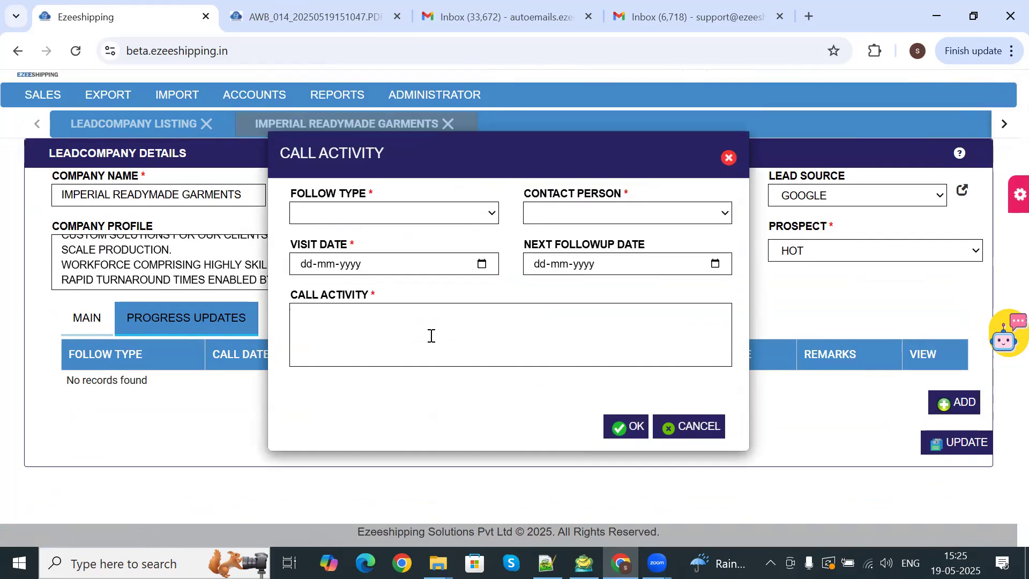
pyautogui.click(334, 203)
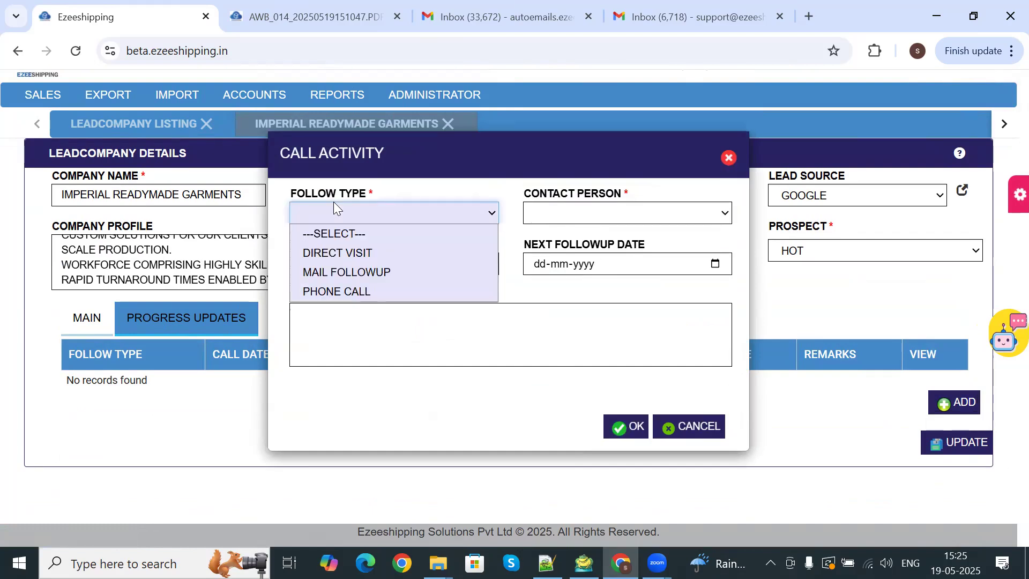
pyautogui.click(335, 208)
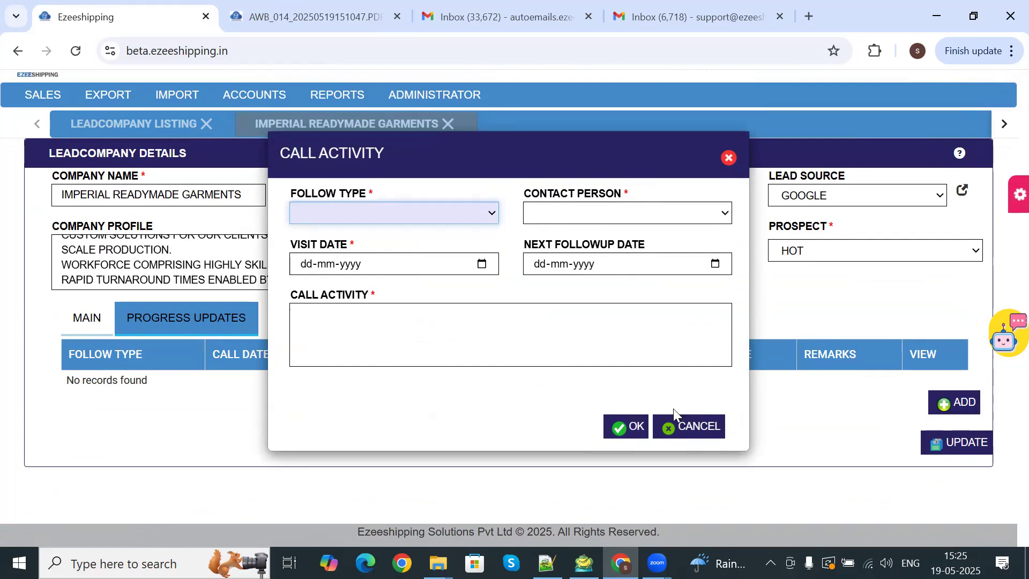
pyautogui.click(680, 423)
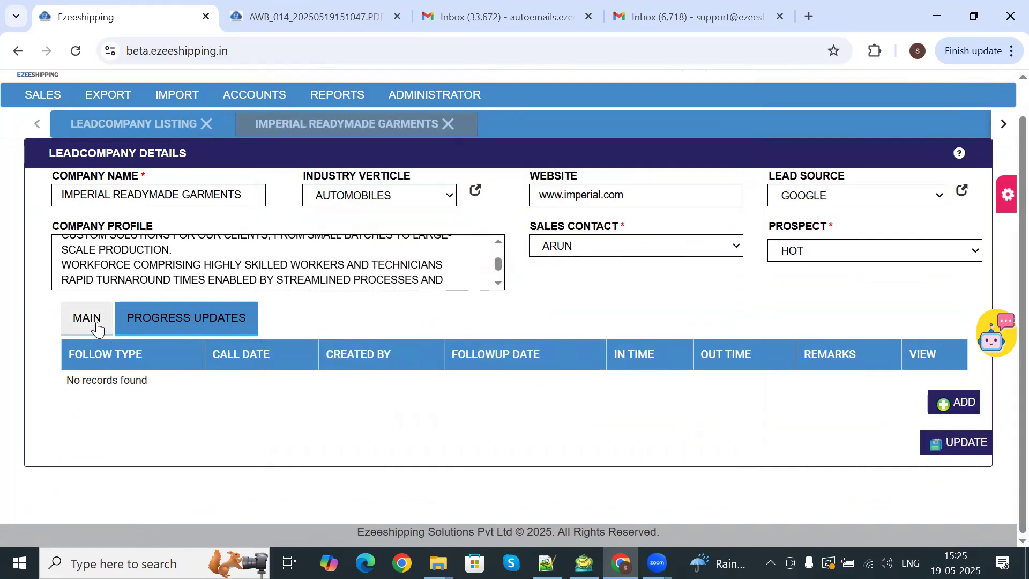
pyautogui.click(97, 325)
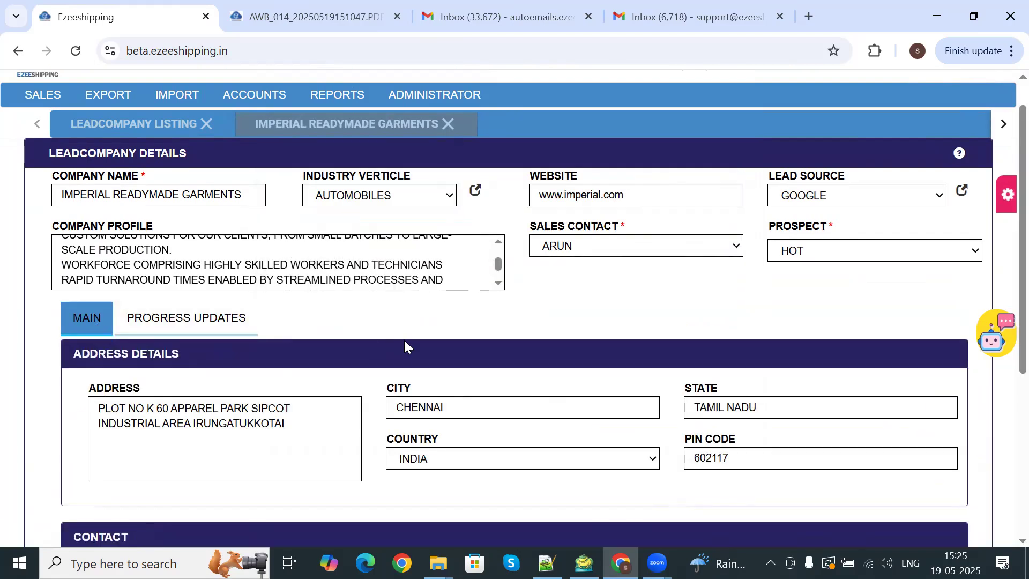
# Examine the options offered for the lead source, sales contact and prospect of the lead company.
pyautogui.scroll(1, 404, 340)
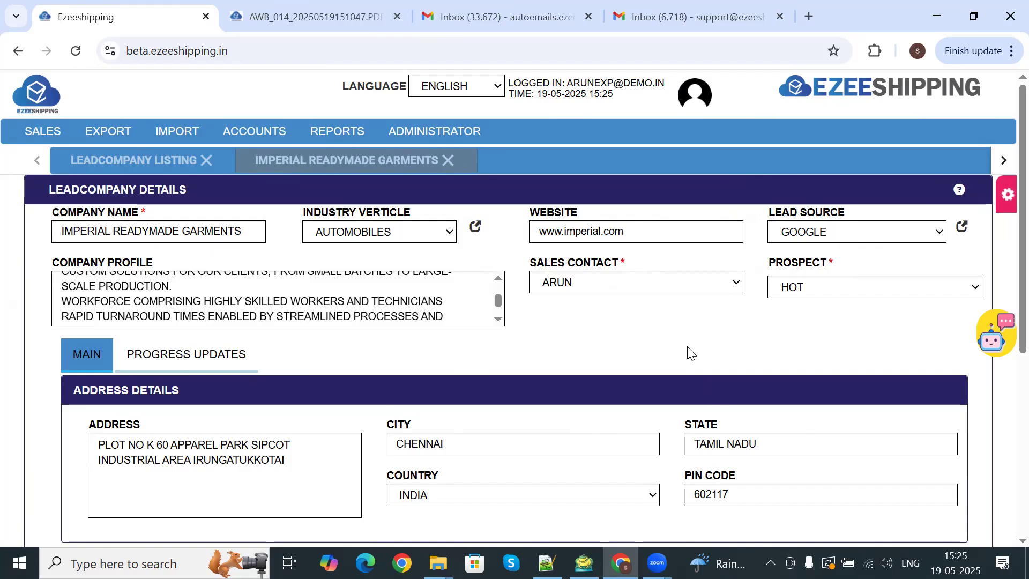
pyautogui.click(938, 232)
pyautogui.click(945, 283)
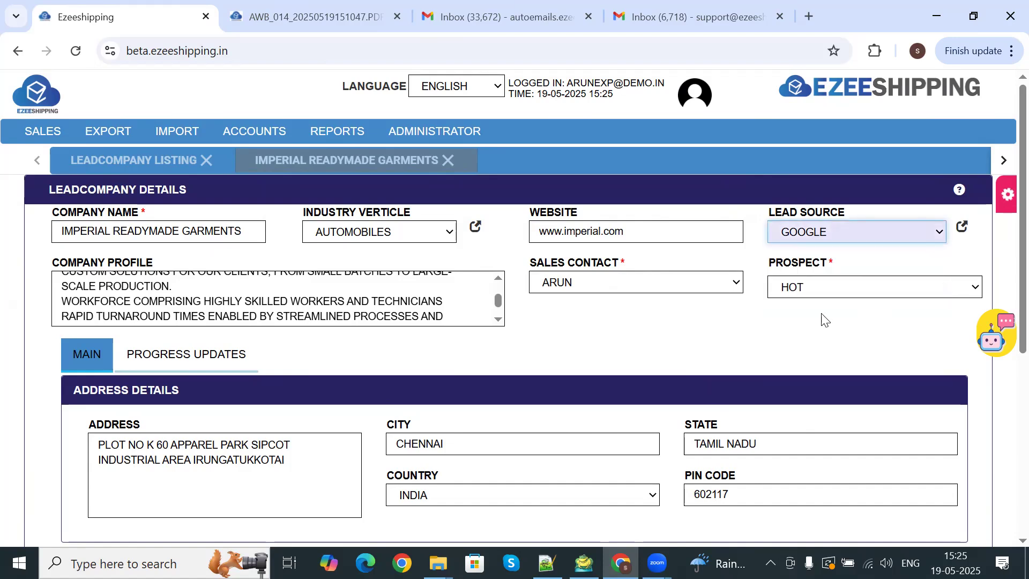
pyautogui.click(709, 290)
pyautogui.click(709, 290)
pyautogui.click(832, 287)
pyautogui.click(833, 286)
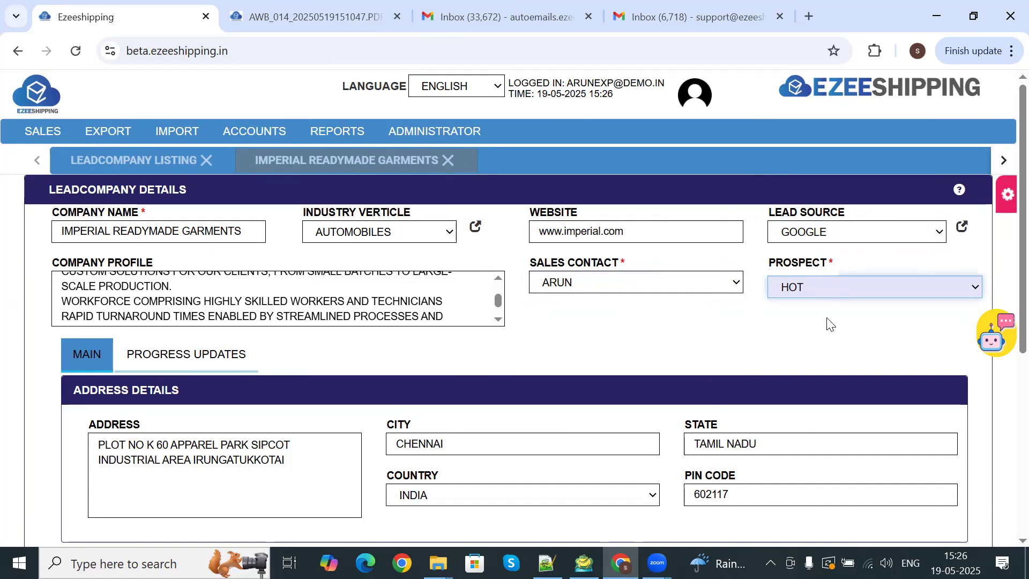
pyautogui.click(836, 232)
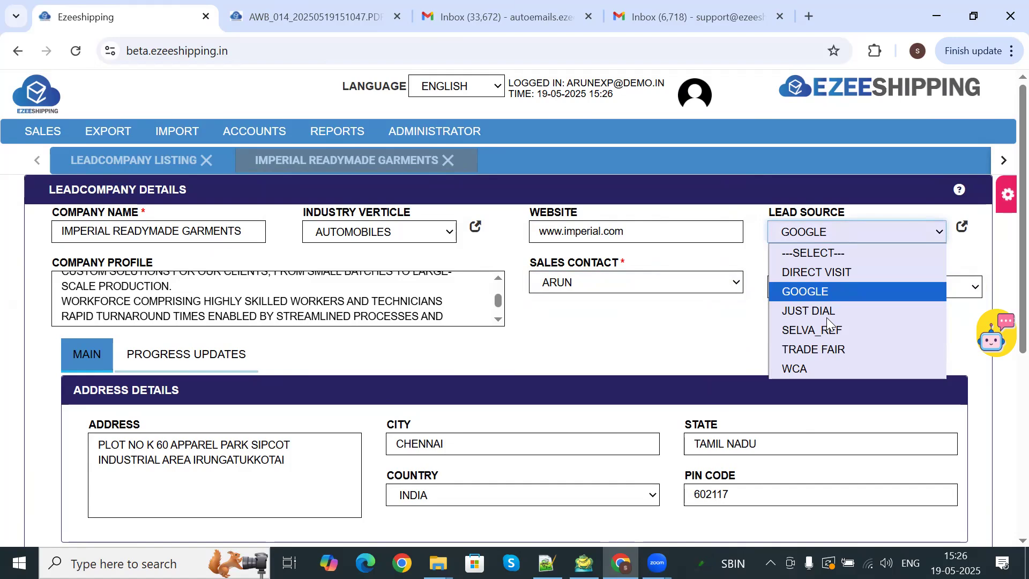
pyautogui.press('Escape')
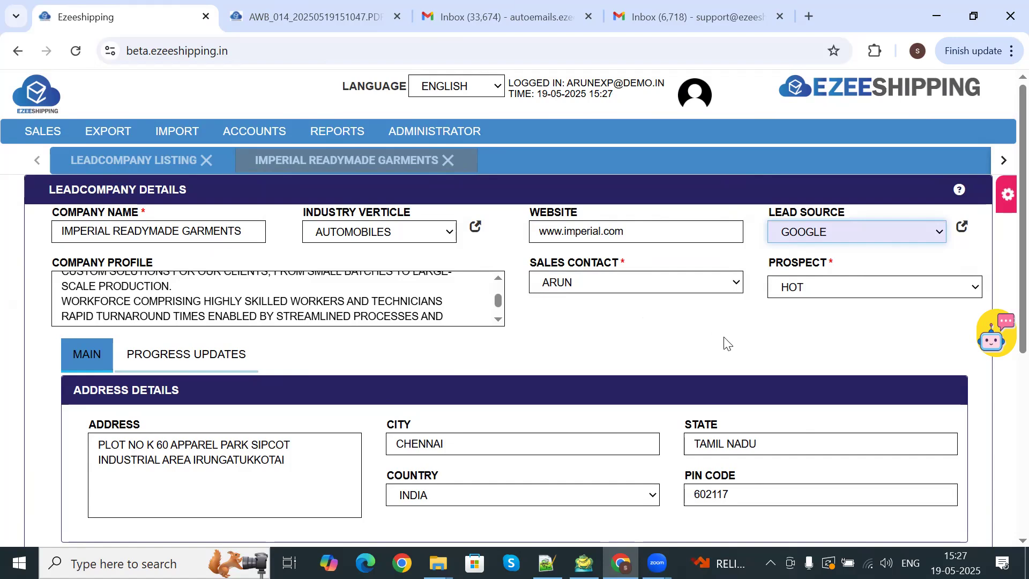
pyautogui.click(877, 288)
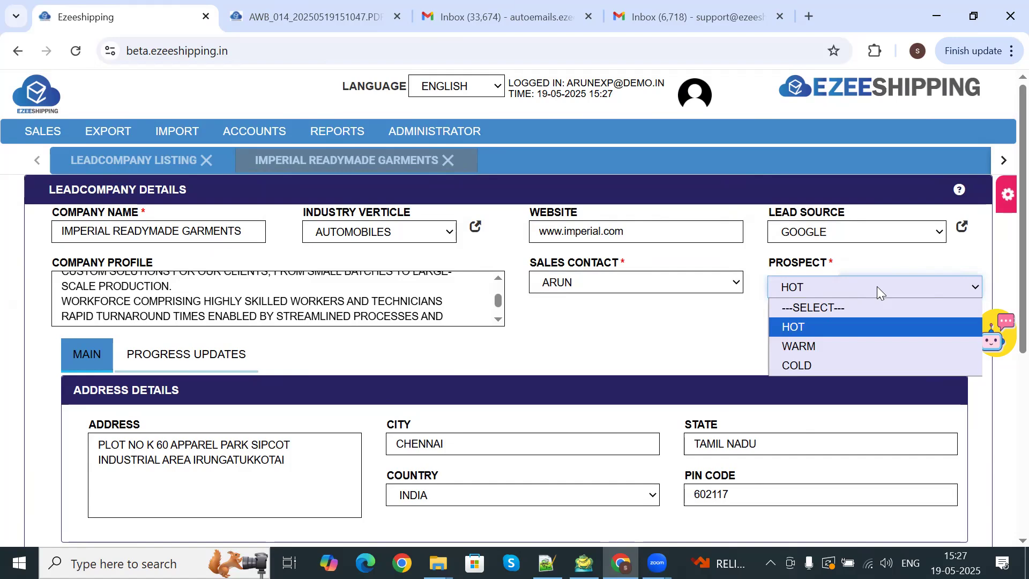
pyautogui.click(876, 287)
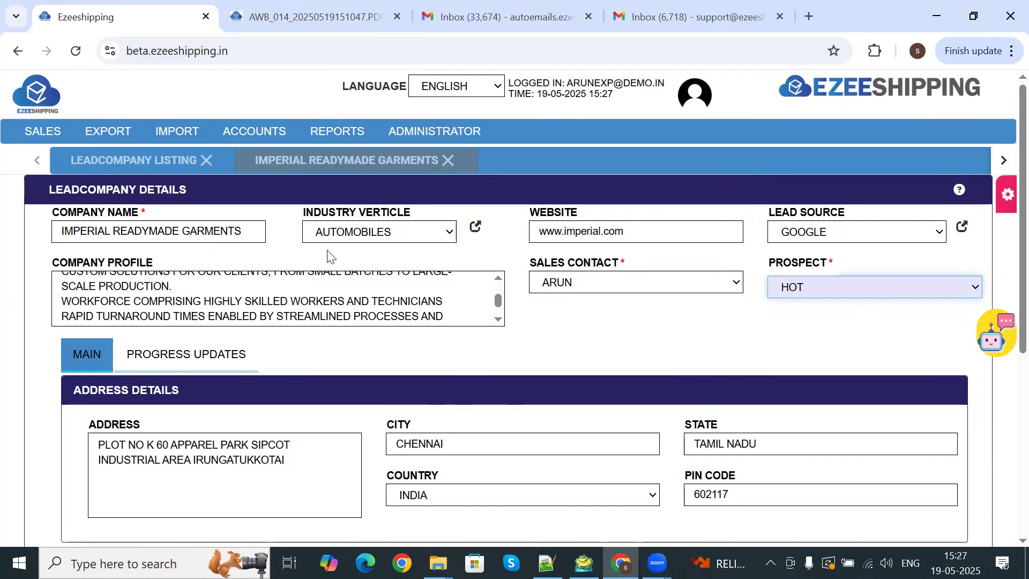
# Leave the lead company record, look over the lead company listing's filters and report options, and close the listing.
pyautogui.click(447, 162)
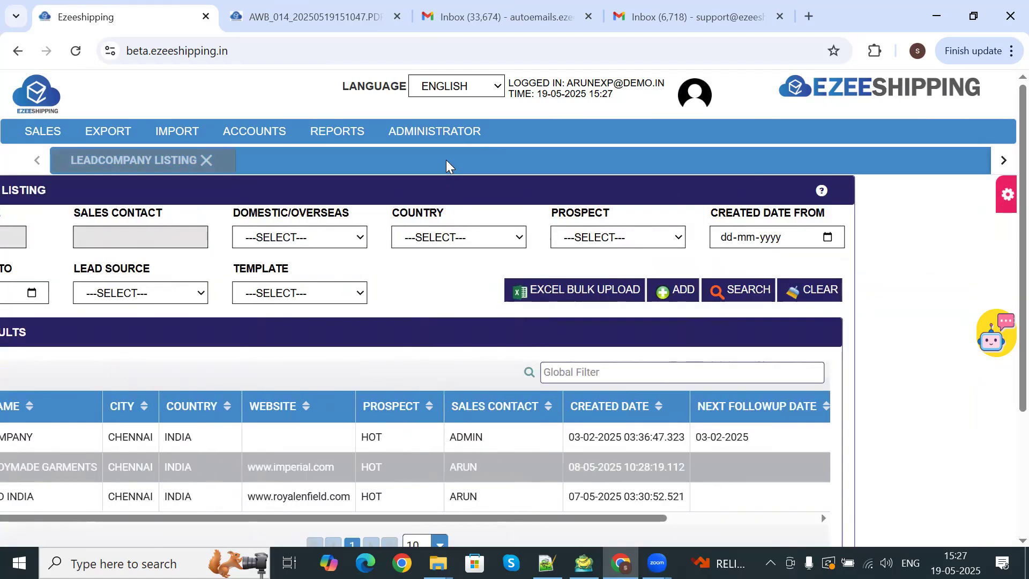
pyautogui.scroll(-3, 327, 338)
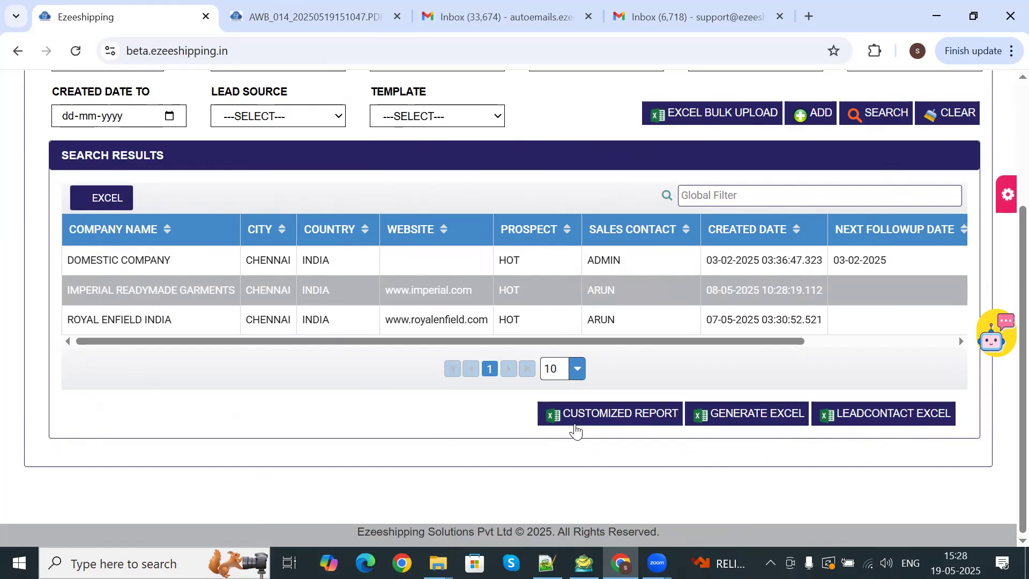
pyautogui.scroll(1, 359, 406)
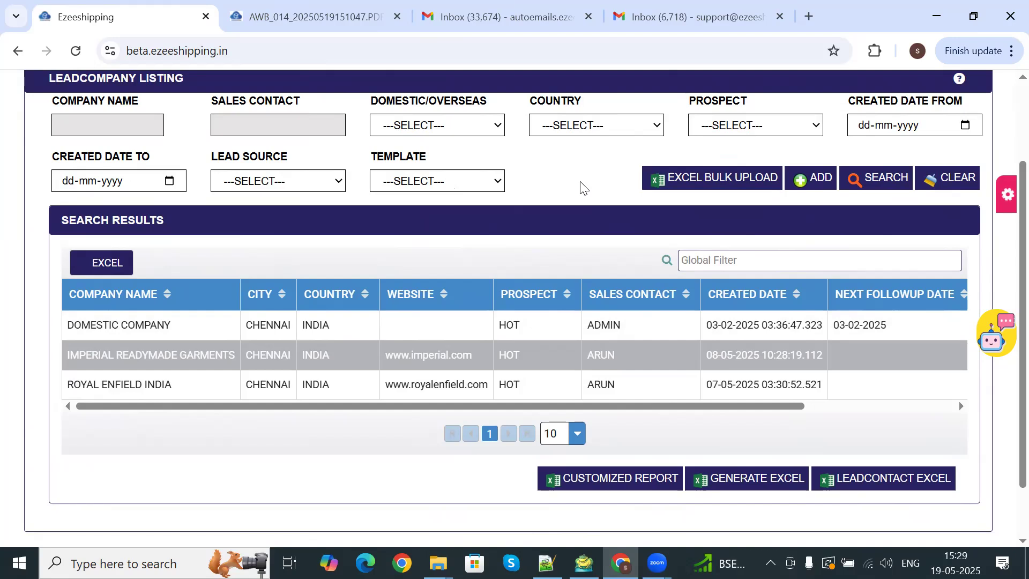
pyautogui.scroll(2, 276, 250)
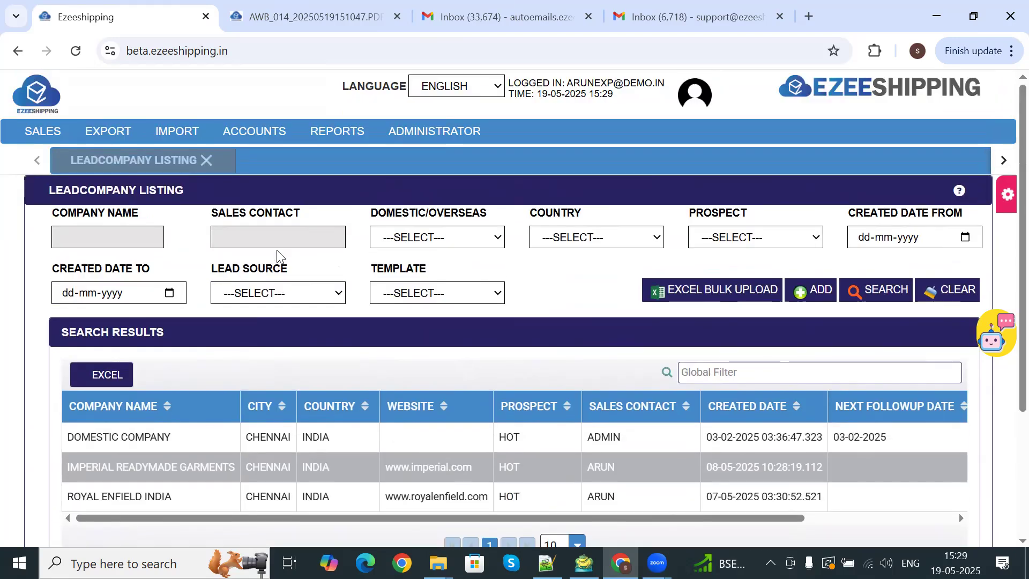
pyautogui.click(206, 160)
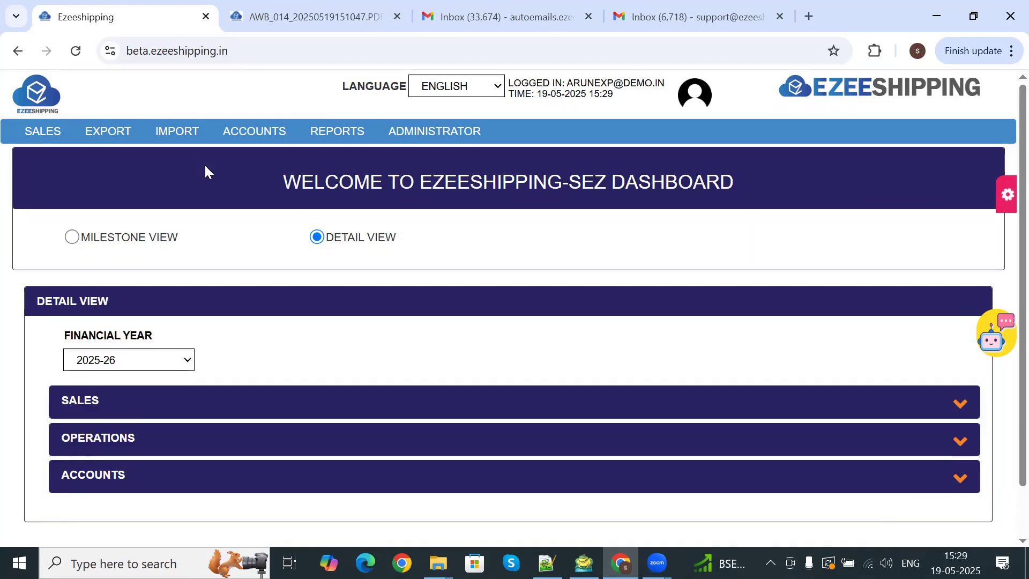
# Open the sales enquiry listing, clear its filters and search the enquiries of financial year 2025-26.
pyautogui.click(36, 134)
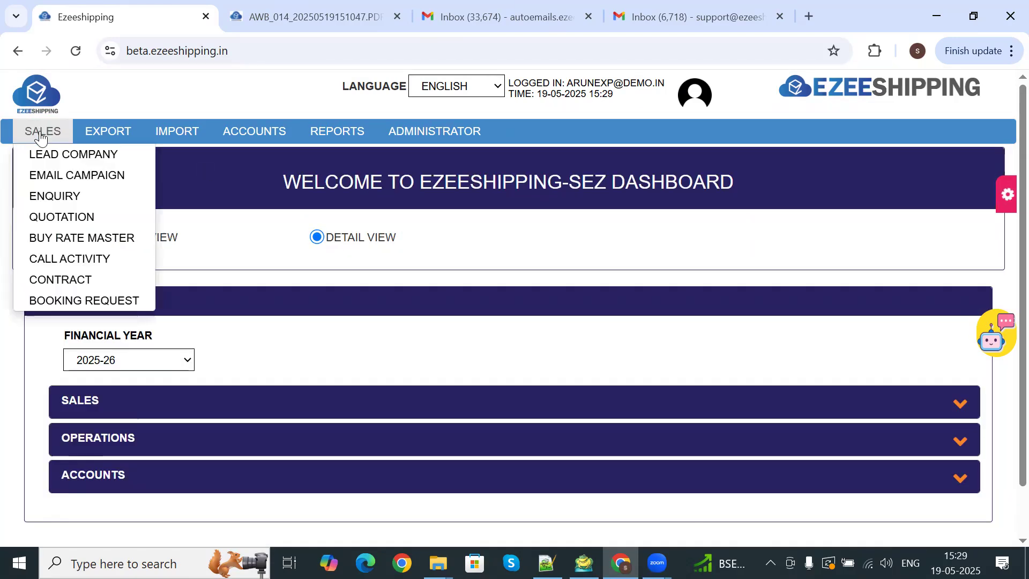
pyautogui.click(54, 196)
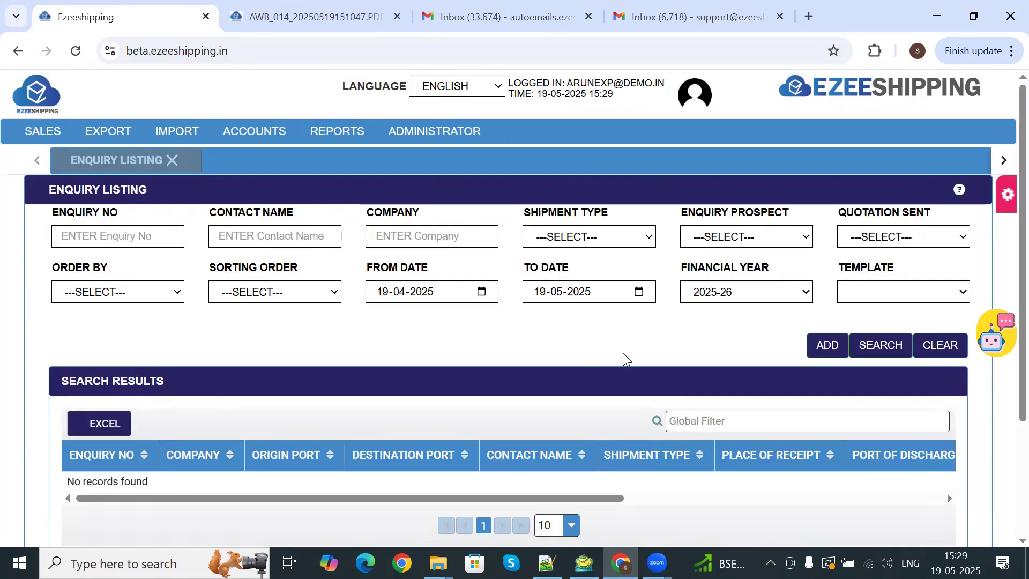
pyautogui.click(940, 351)
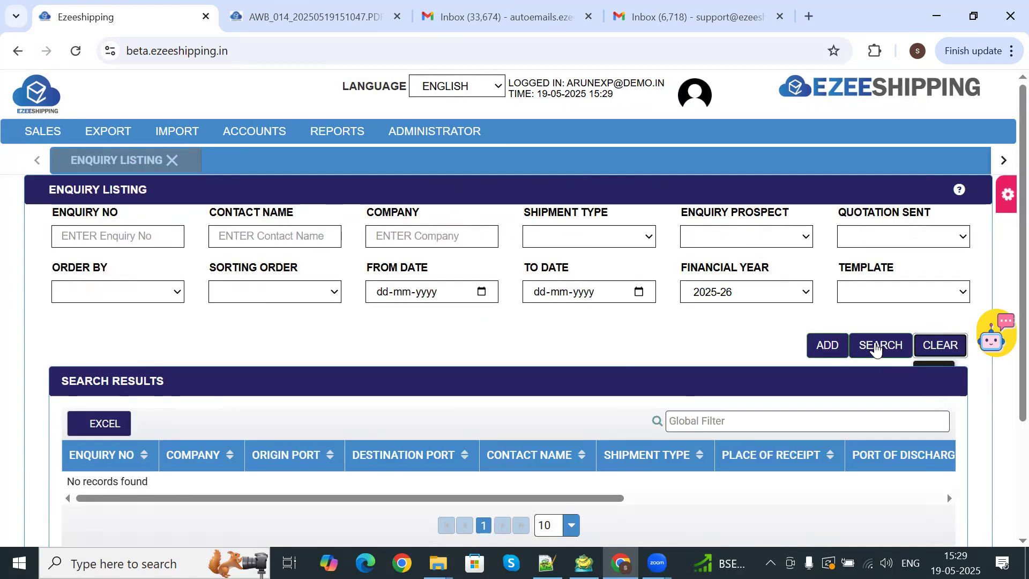
pyautogui.click(774, 294)
pyautogui.click(872, 358)
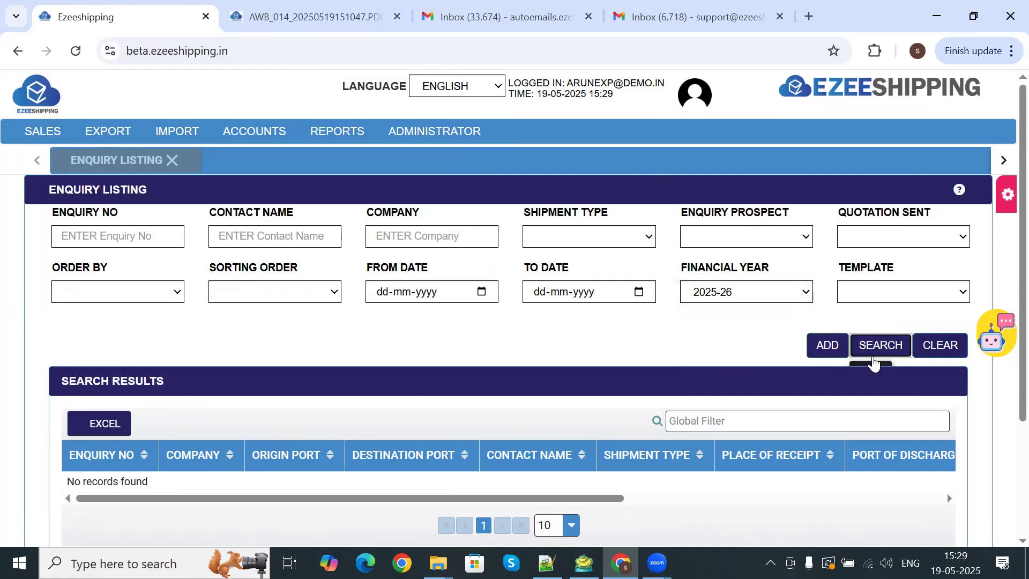
# Open the Imperial Readymade Garments enquiry and view its customer type options.
pyautogui.scroll(-1, 738, 345)
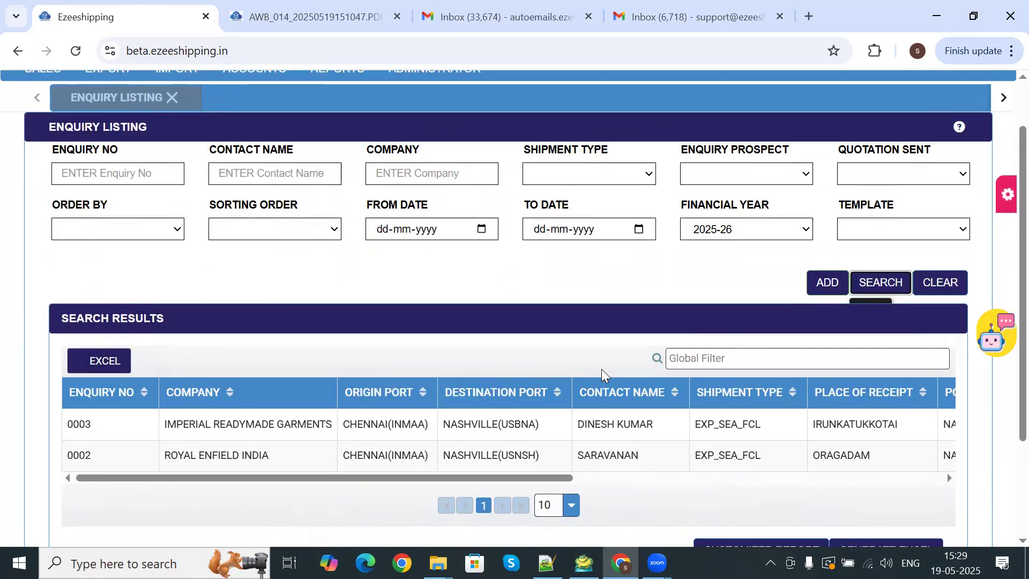
pyautogui.doubleClick(481, 429)
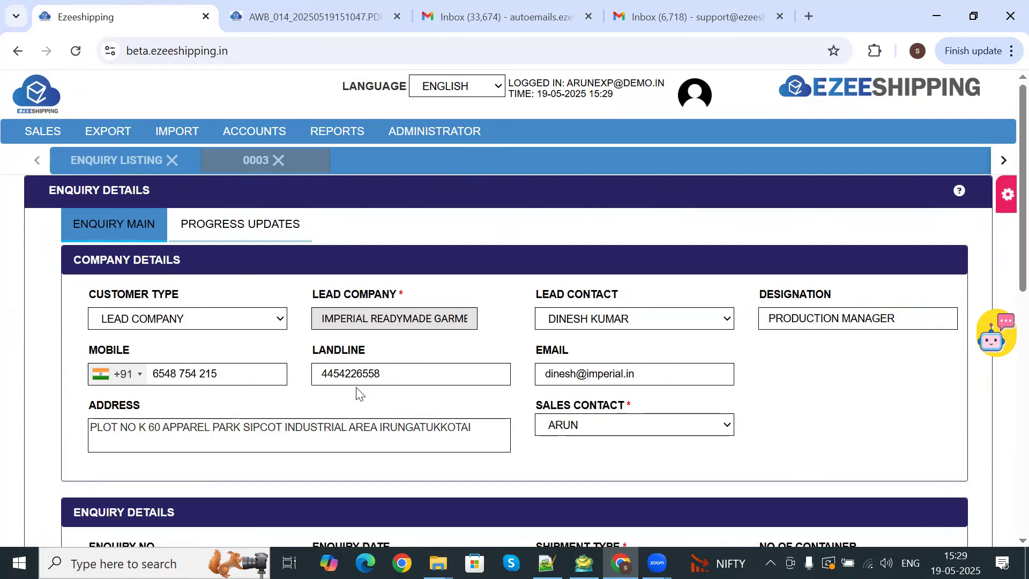
pyautogui.click(203, 321)
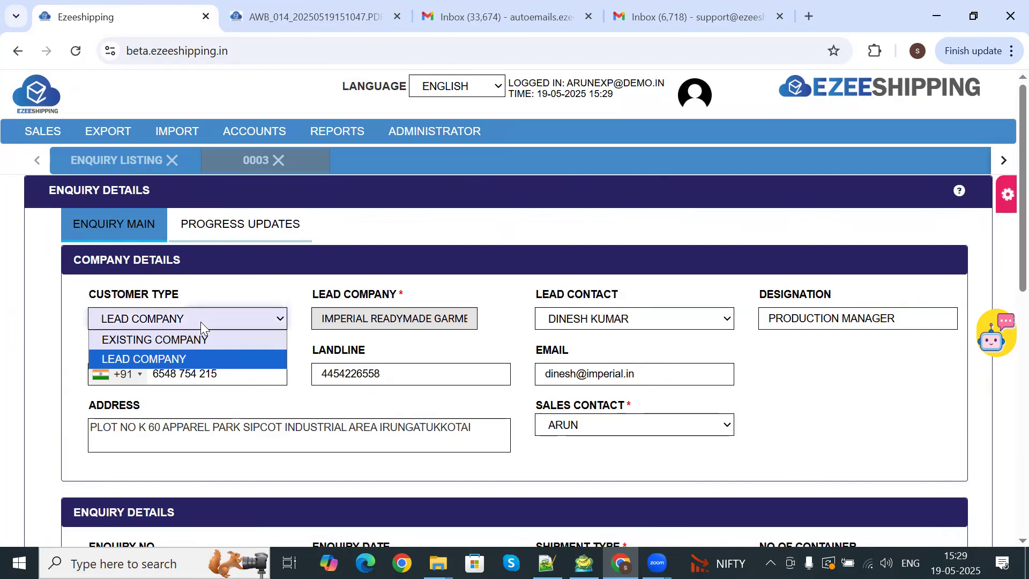
pyautogui.click(202, 323)
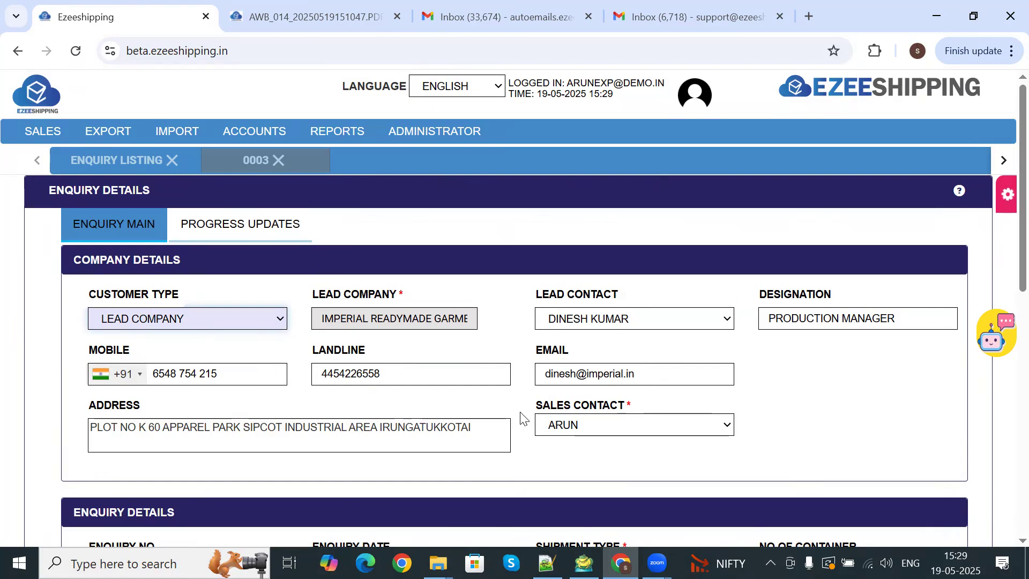
# Examine the enquiry's shipment details, including ports, packages, weights, cargo type, description and pickup location.
pyautogui.scroll(-3, 523, 417)
pyautogui.scroll(-1, 523, 417)
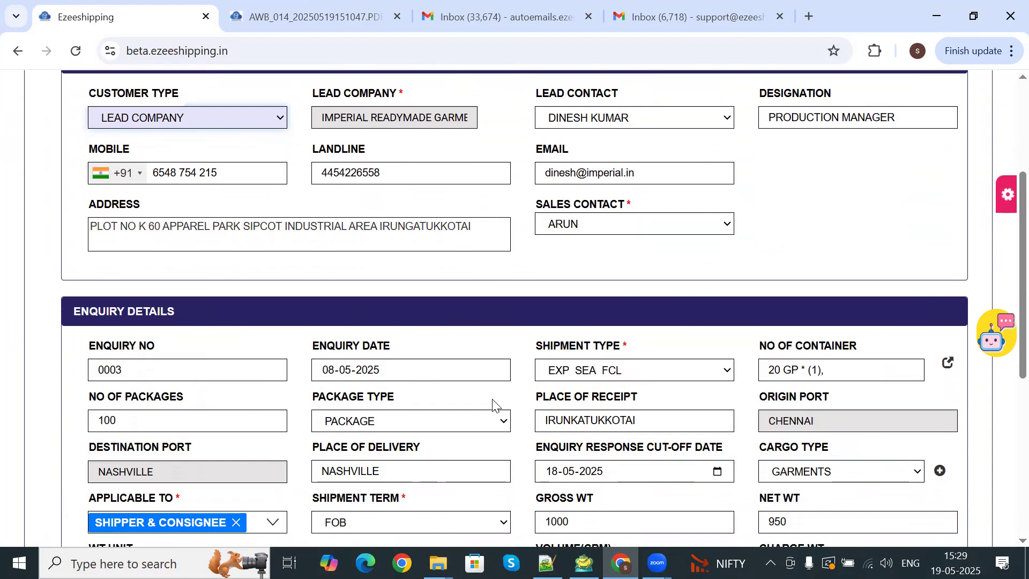
pyautogui.scroll(-1, 520, 458)
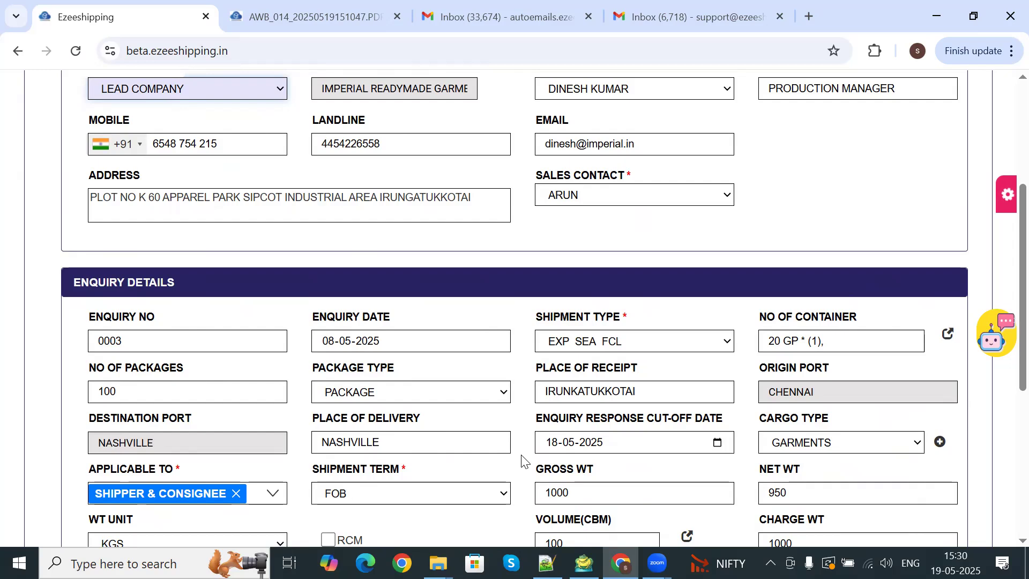
pyautogui.scroll(-2, 521, 459)
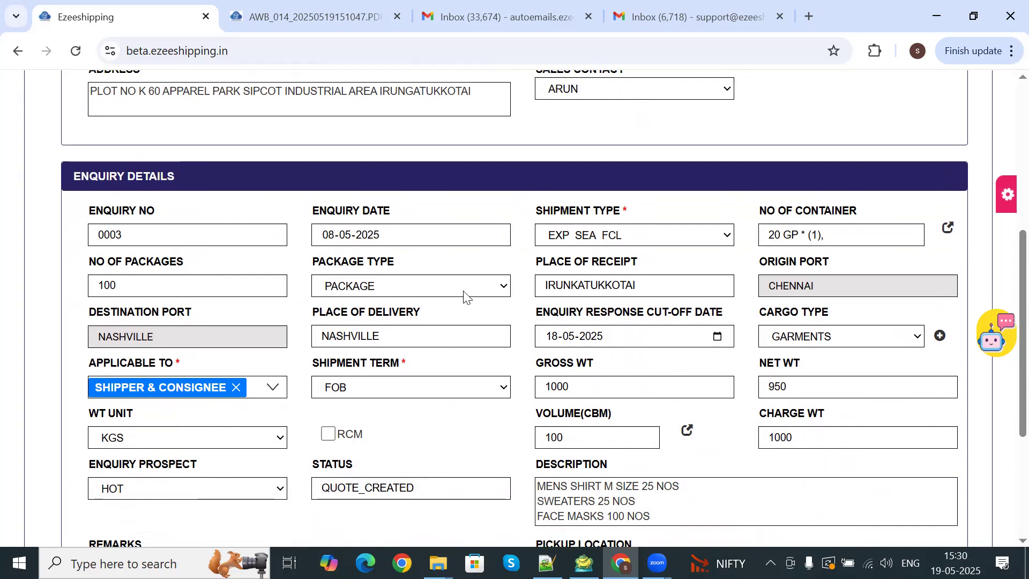
pyautogui.scroll(-1, 506, 412)
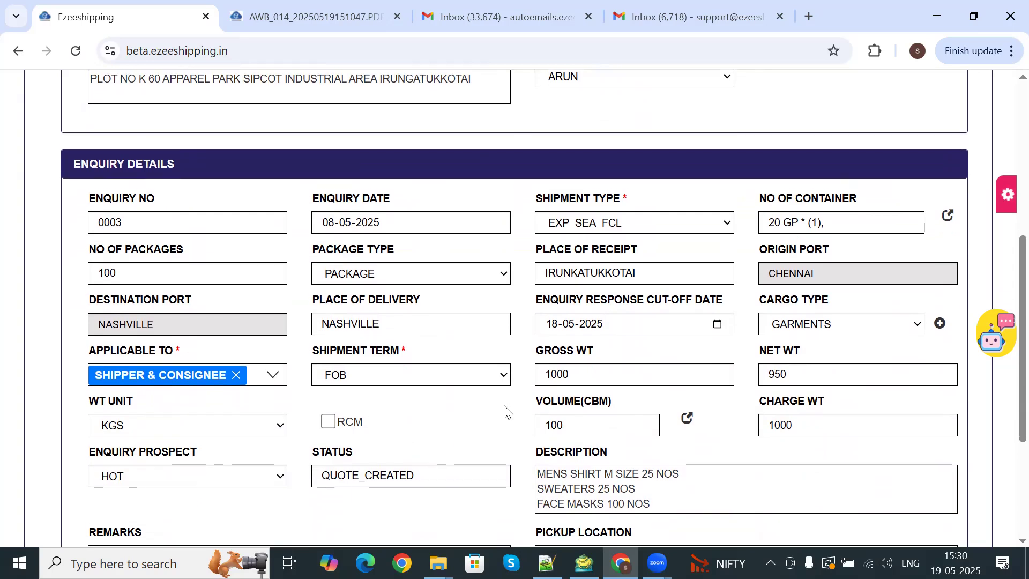
pyautogui.scroll(-1, 506, 413)
pyautogui.scroll(-1, 506, 413)
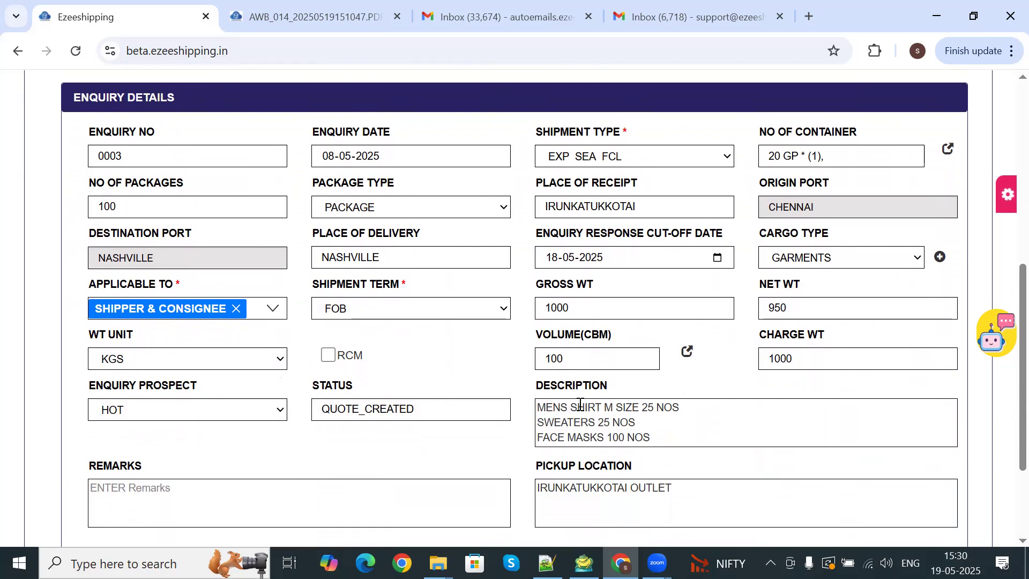
# Look over the remaining enquiry details, including prospect and status, and close the enquiry and its listing.
pyautogui.scroll(-2, 579, 406)
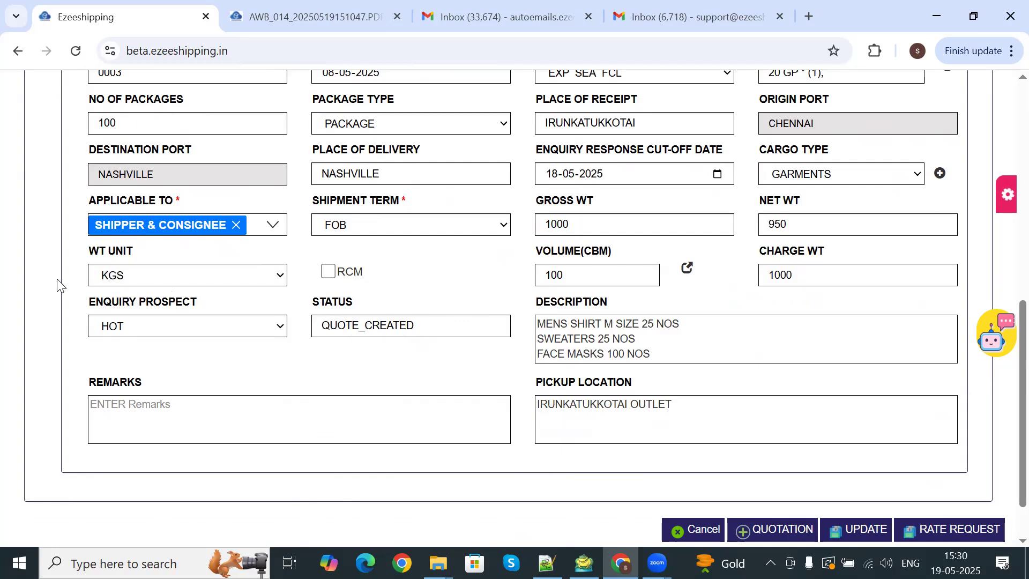
pyautogui.scroll(2, 60, 286)
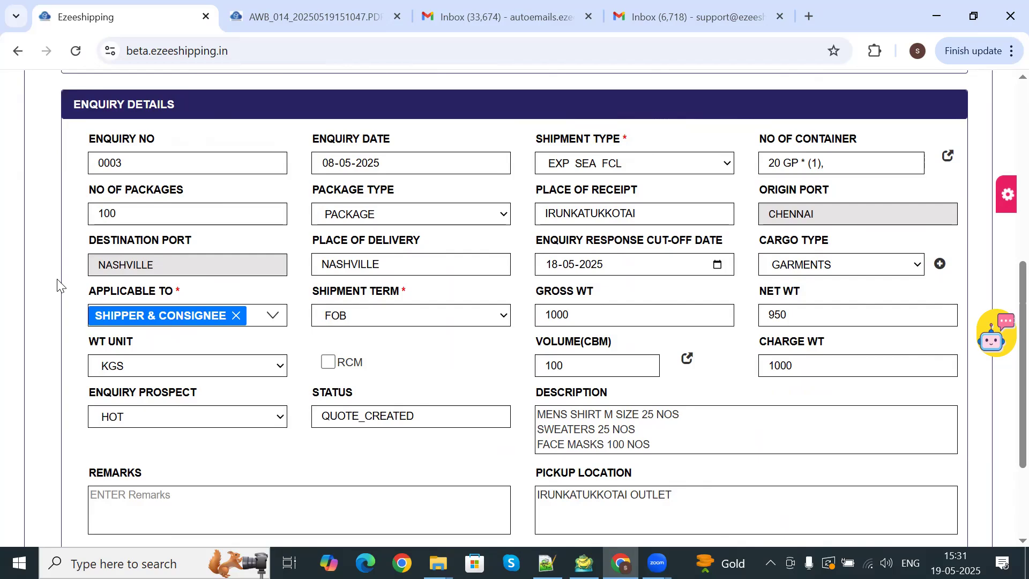
pyautogui.scroll(5, 19, 268)
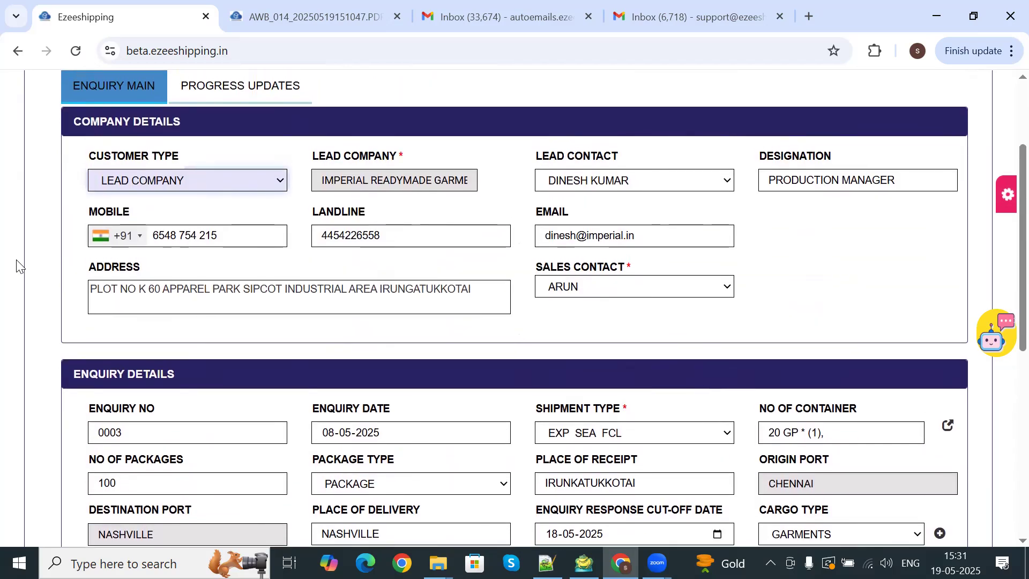
pyautogui.scroll(3, 19, 265)
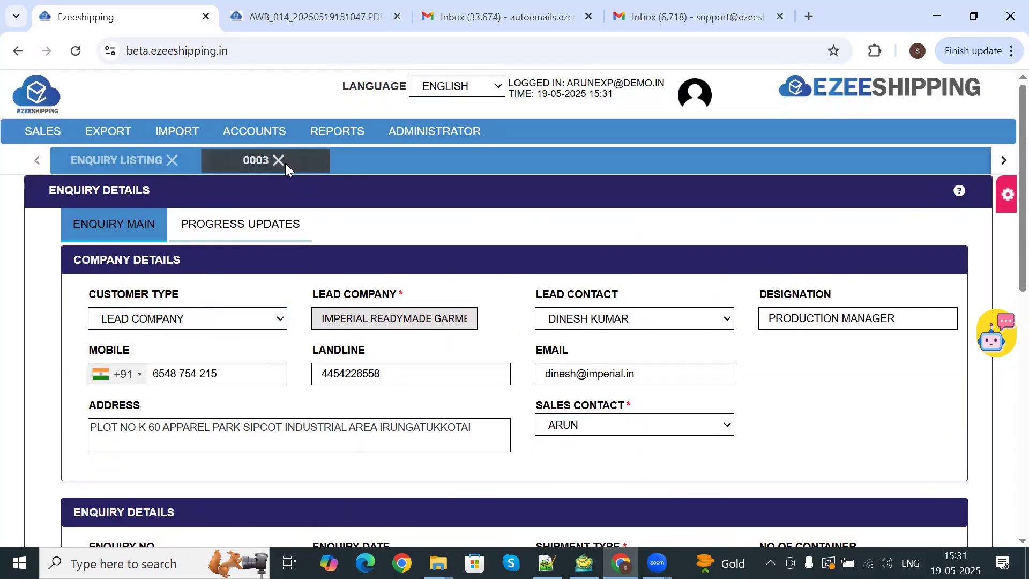
pyautogui.click(284, 162)
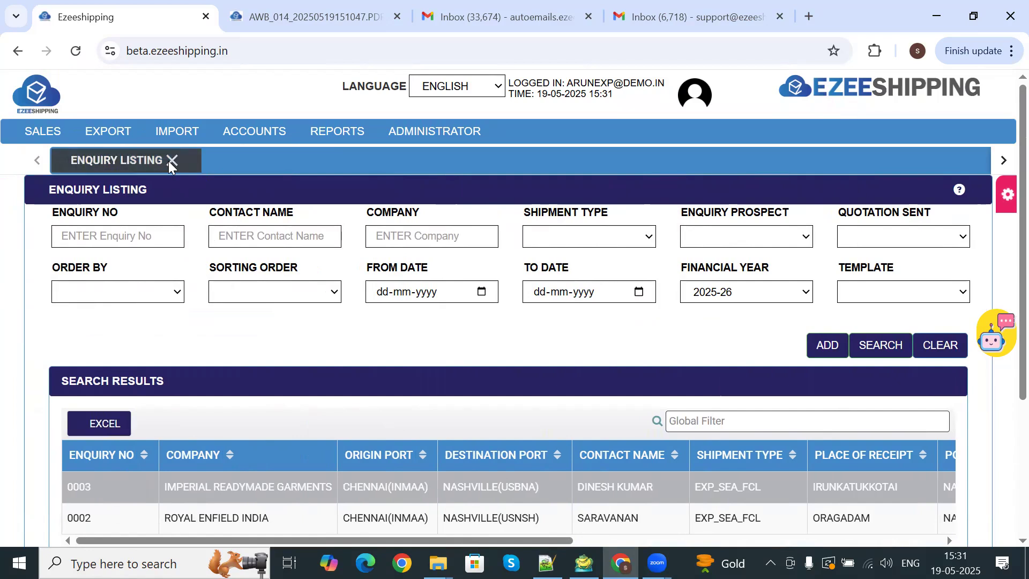
pyautogui.click(171, 160)
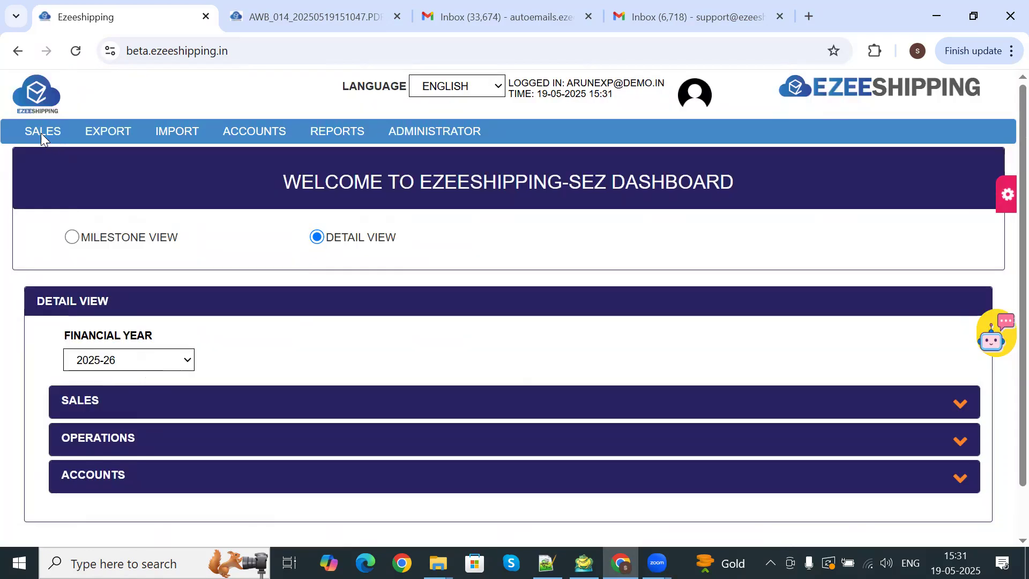
# Open the sales quotation listing, clear its filters and search the quotations of financial year 2025-26.
pyautogui.click(41, 133)
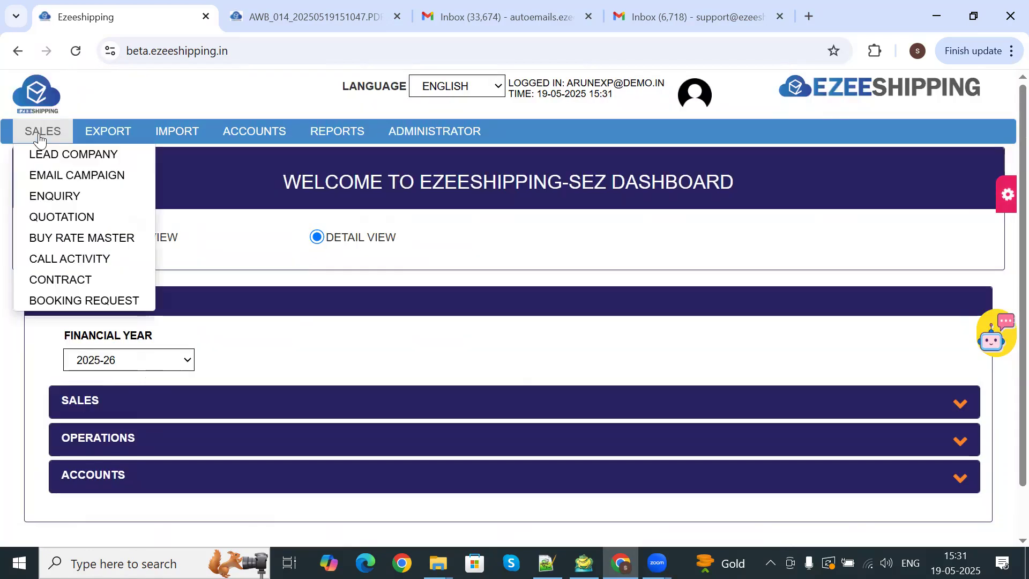
pyautogui.click(49, 217)
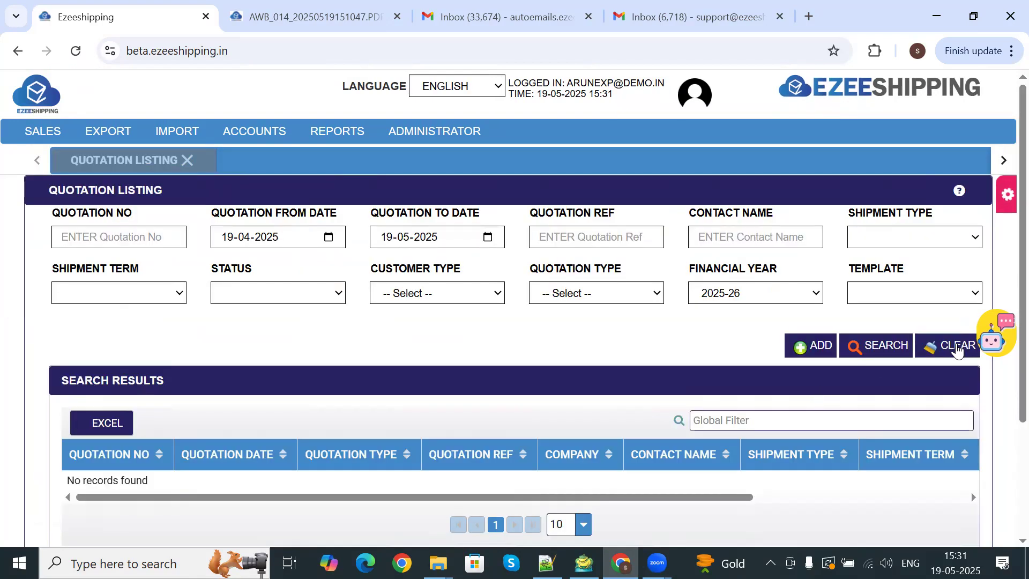
pyautogui.click(941, 346)
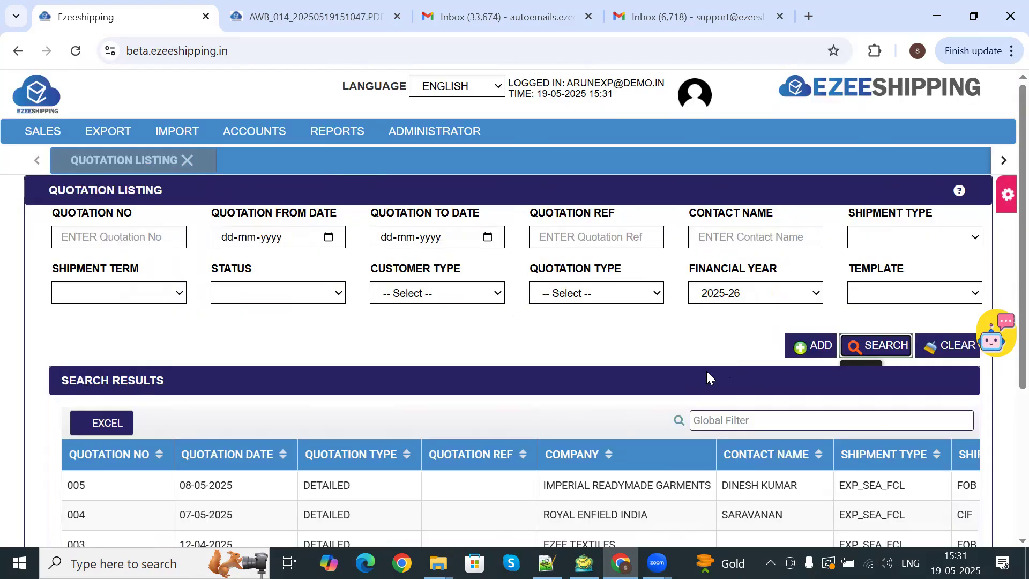
# Open the Imperial Readymade Garments quotation and examine its customer, quotation, shipment and version details.
pyautogui.scroll(-1, 706, 369)
pyautogui.doubleClick(623, 414)
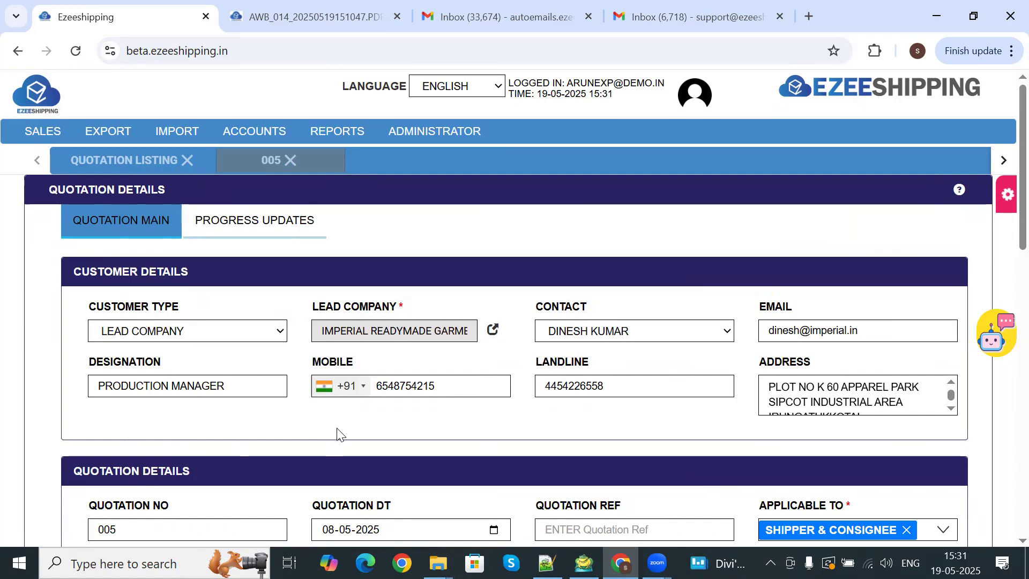
pyautogui.scroll(-5, 402, 437)
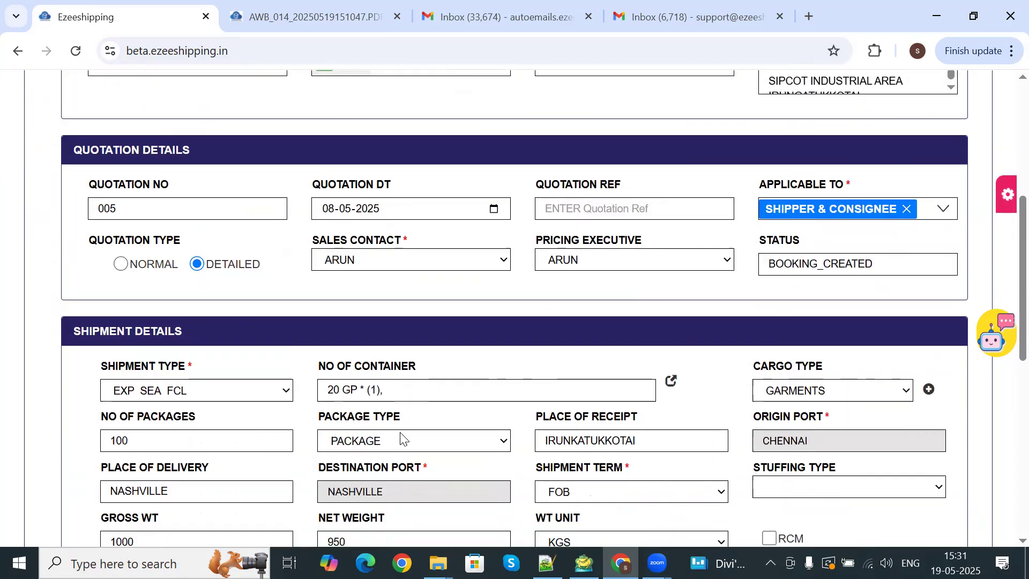
pyautogui.scroll(-3, 661, 434)
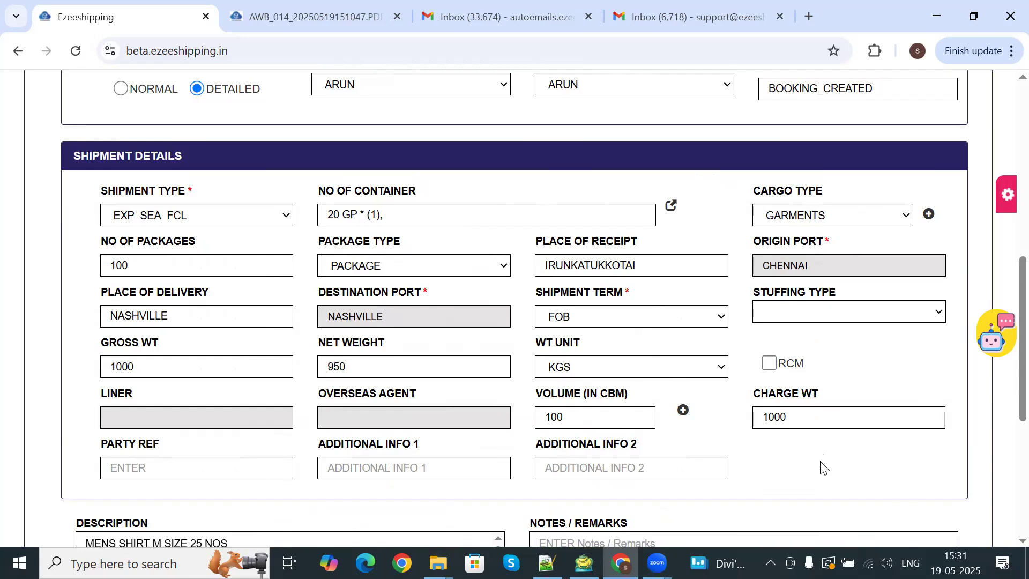
pyautogui.scroll(-4, 823, 468)
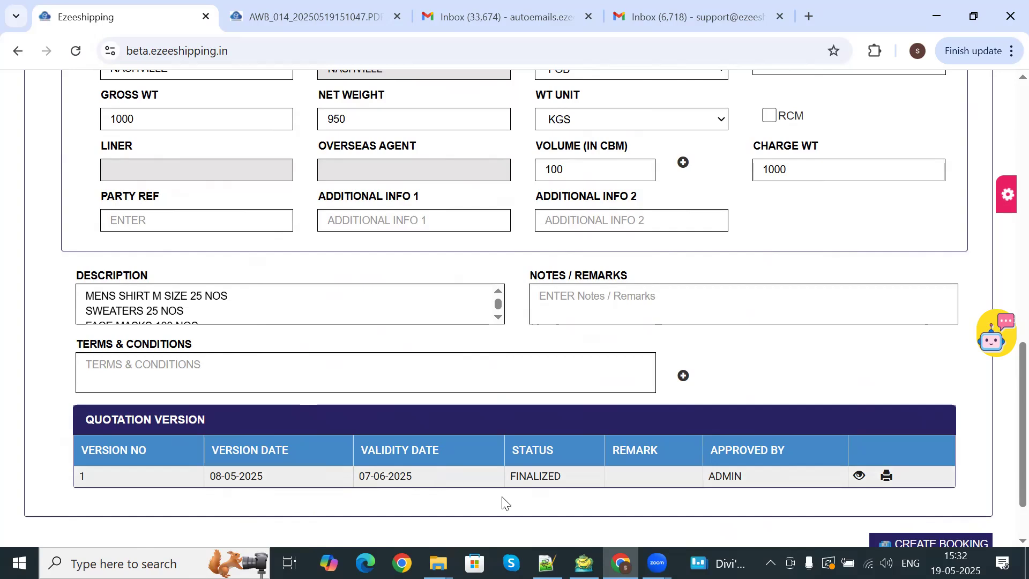
pyautogui.scroll(-1, 502, 502)
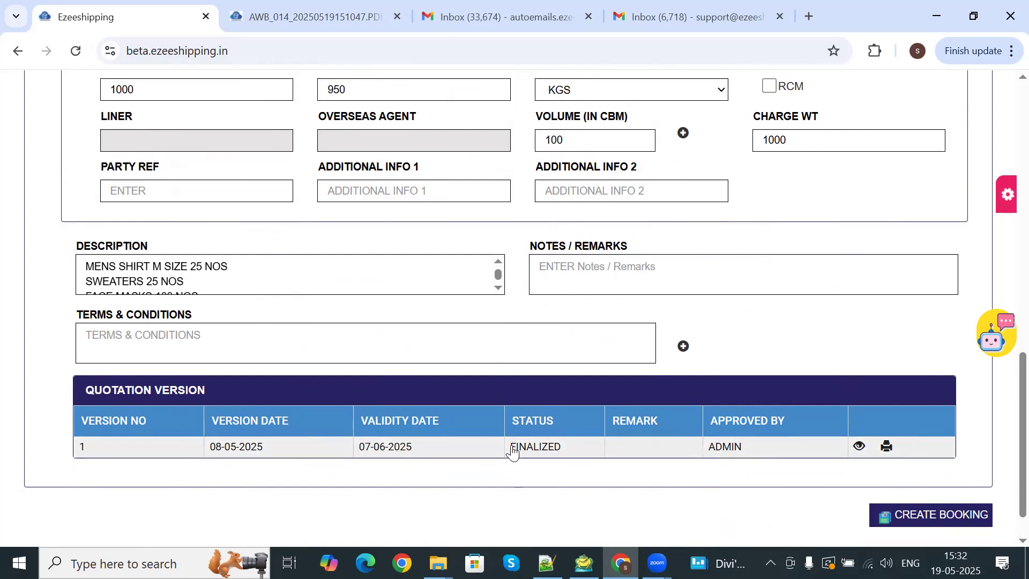
# View version 1 of the quotation and examine its charge lines, totals, approval and print format.
pyautogui.click(855, 450)
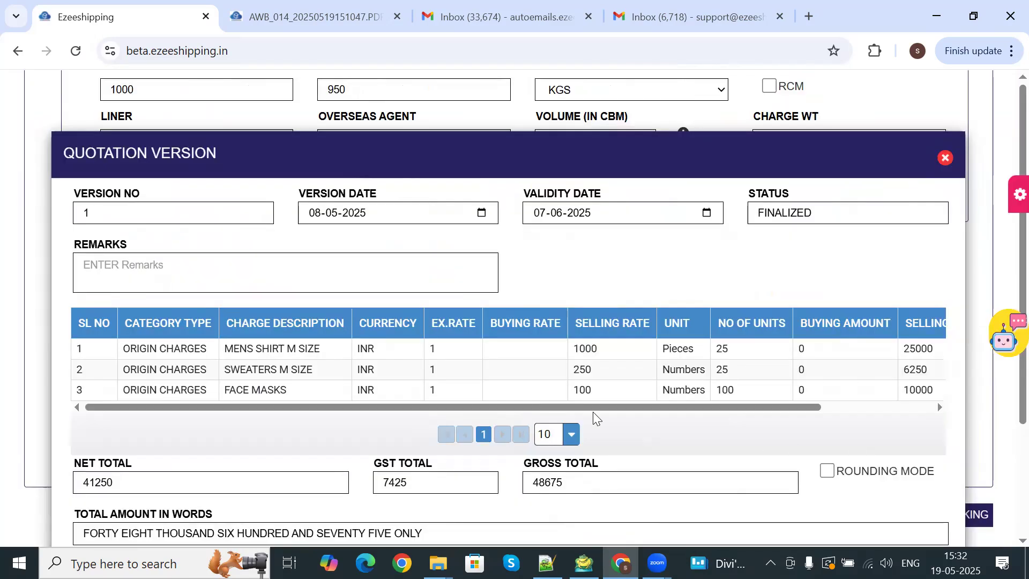
pyautogui.scroll(-1, 238, 373)
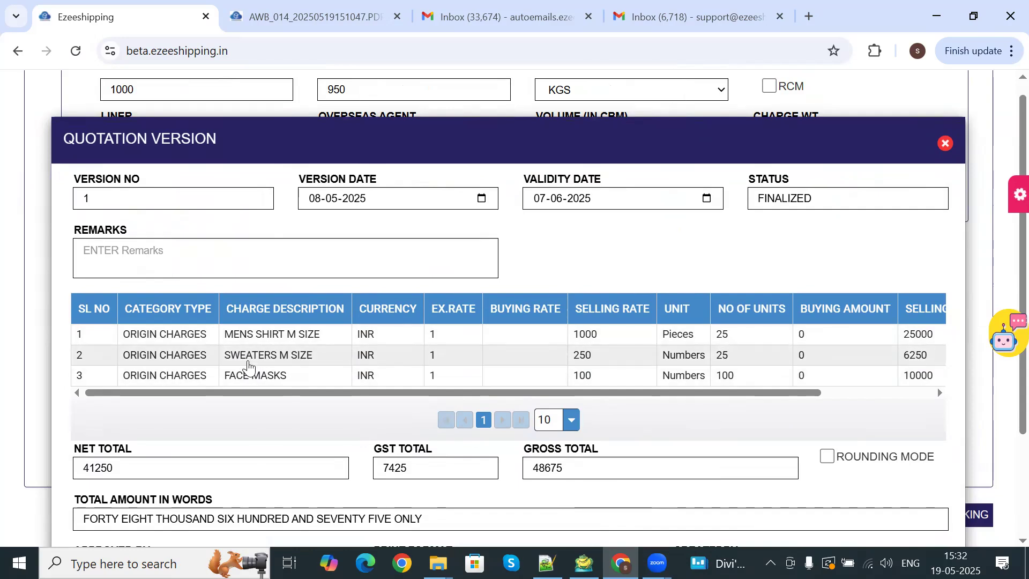
pyautogui.scroll(-1, 248, 367)
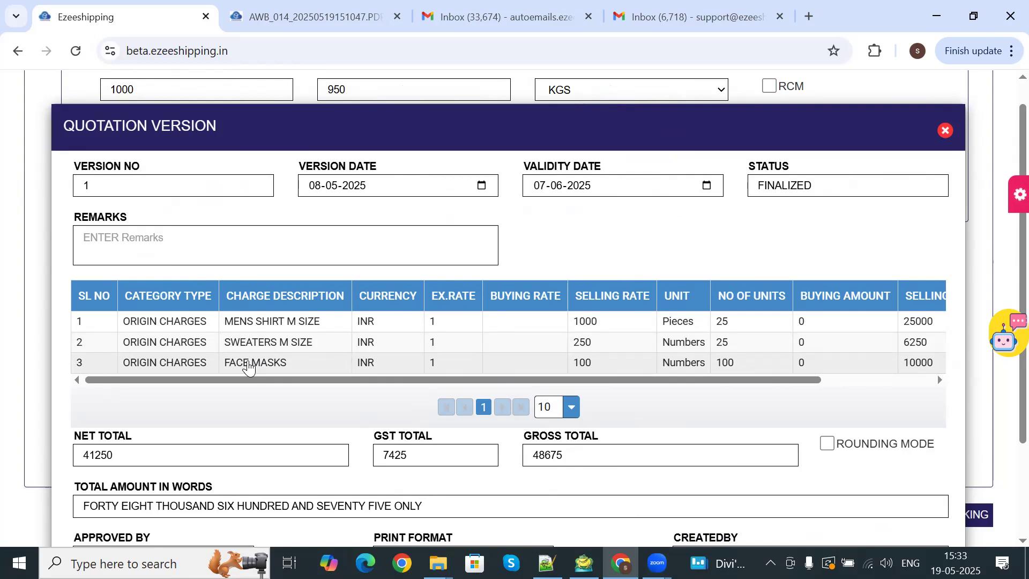
pyautogui.scroll(-3, 248, 368)
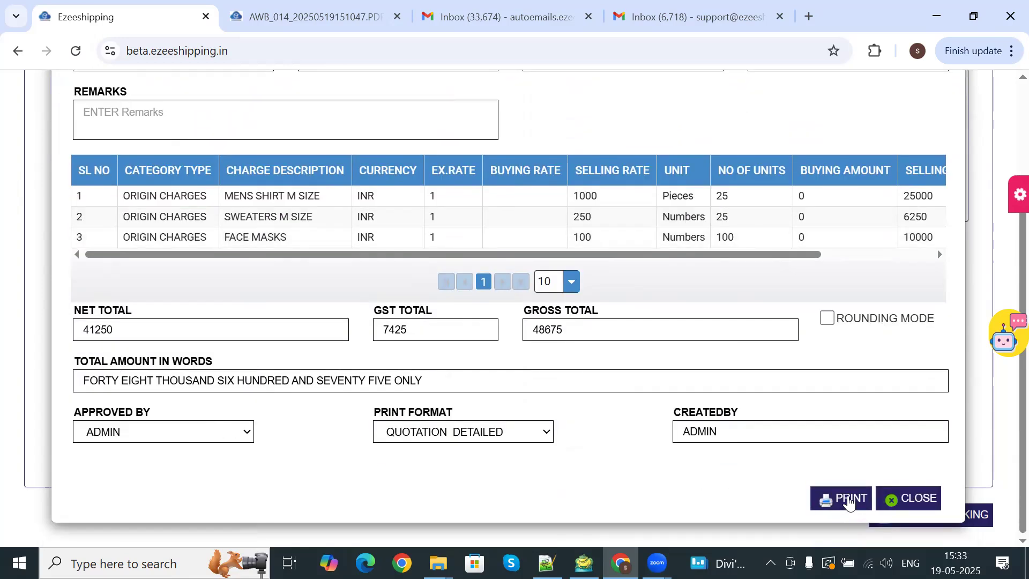
# Print the quotation version in the detailed format, review the report's charges and terms and conditions, and close the report.
pyautogui.click(848, 501)
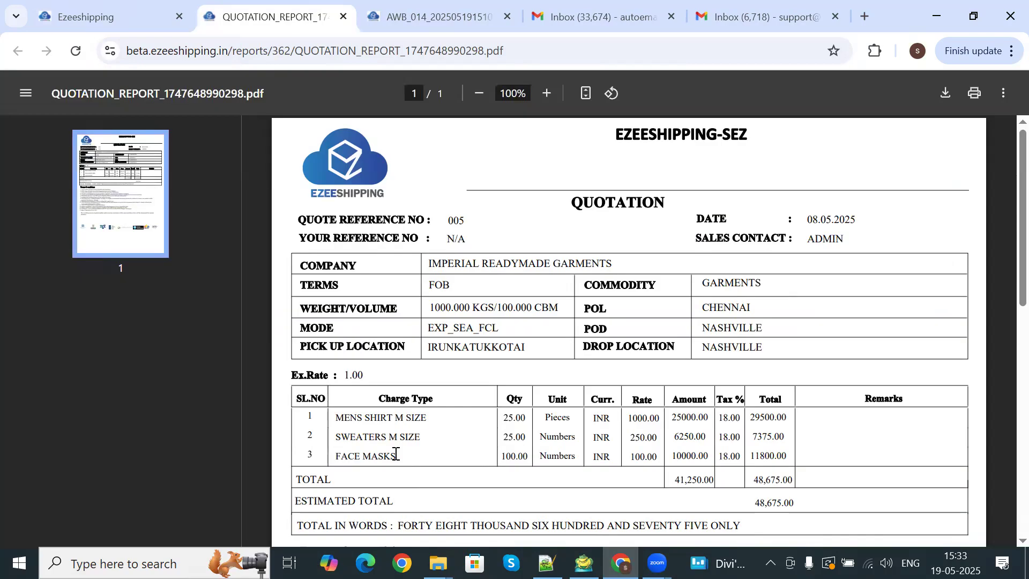
pyautogui.scroll(-1, 395, 455)
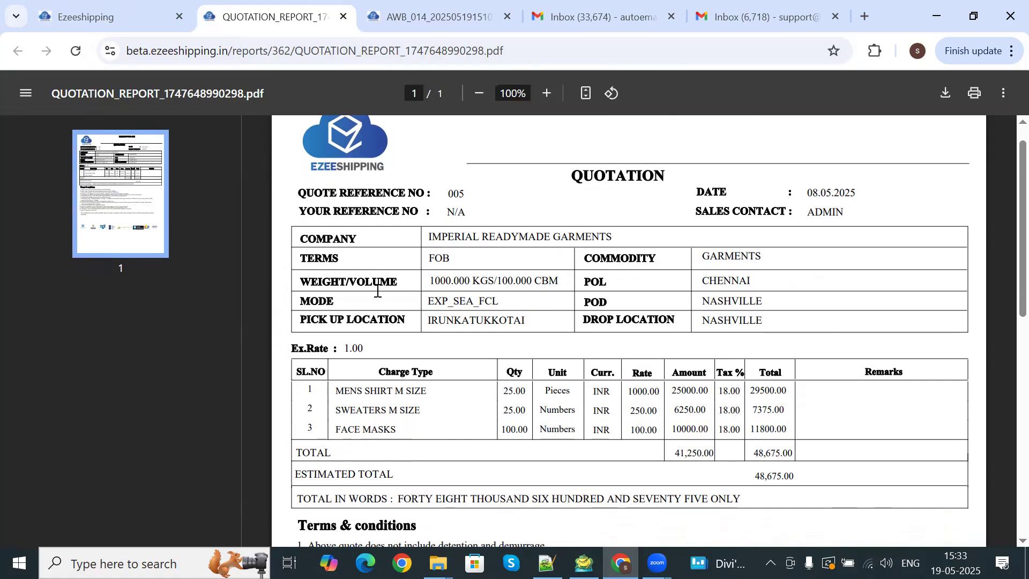
pyautogui.scroll(-3, 391, 418)
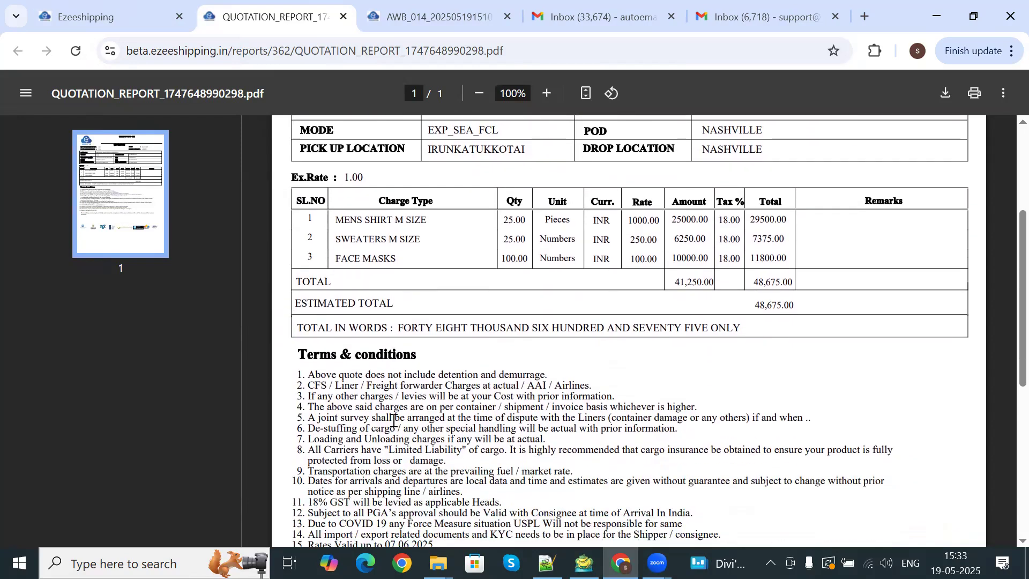
pyautogui.scroll(-3, 393, 420)
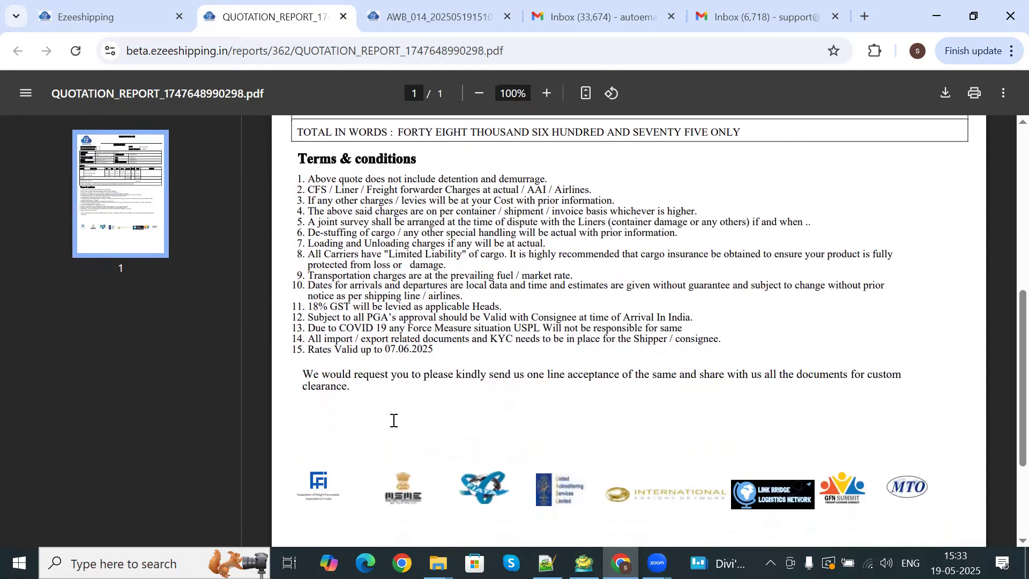
pyautogui.scroll(5, 393, 420)
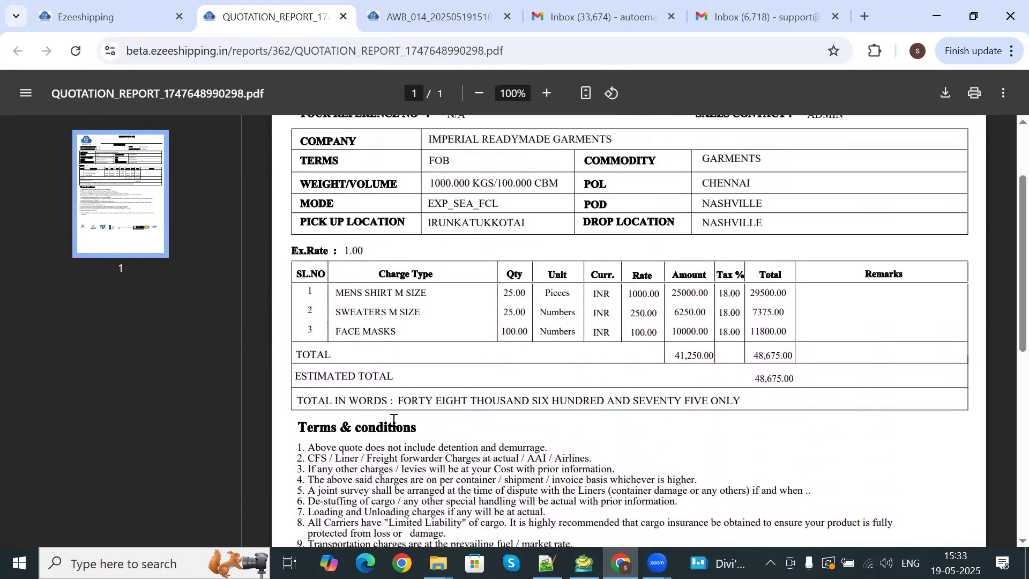
pyautogui.scroll(2, 393, 420)
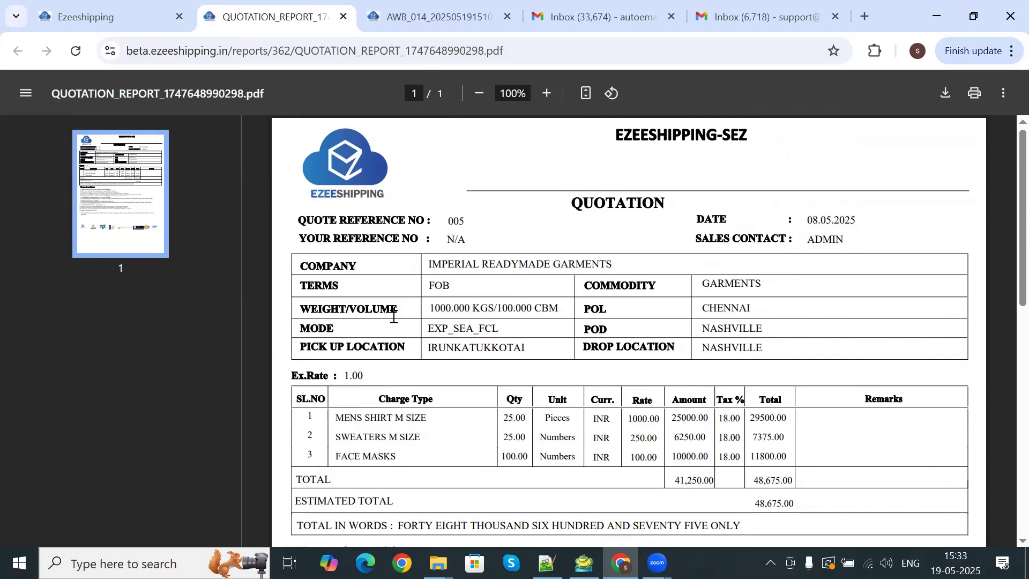
pyautogui.click(343, 17)
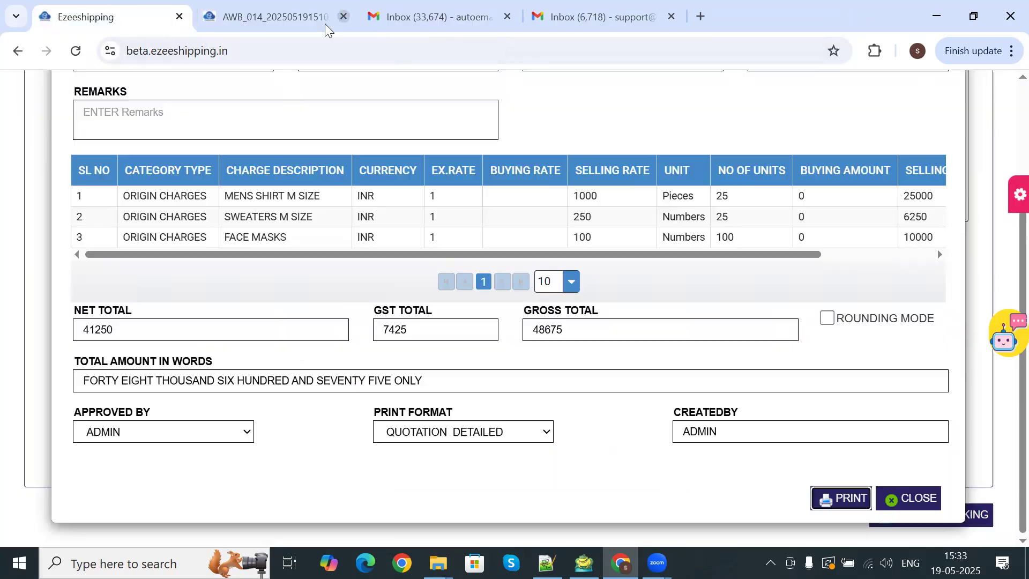
# Close the quotation version details, the quotation record and the quotation listing.
pyautogui.scroll(3, 209, 193)
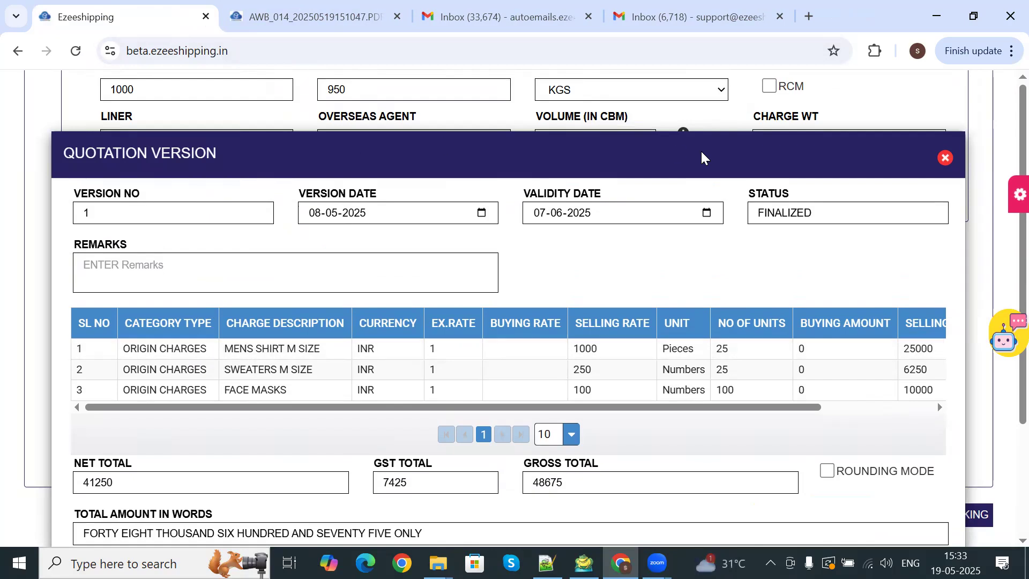
pyautogui.click(944, 158)
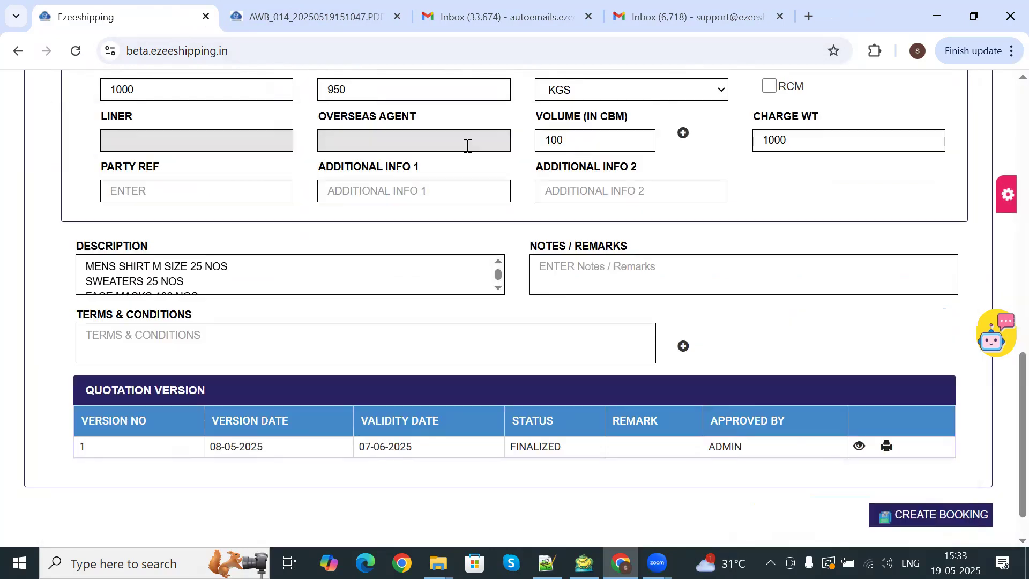
pyautogui.scroll(12, 466, 145)
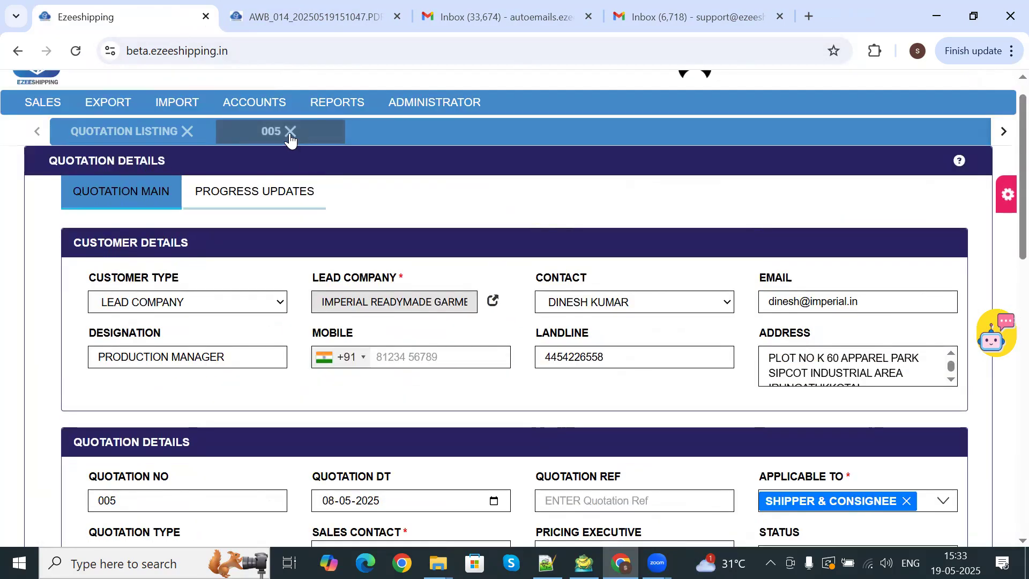
pyautogui.click(290, 131)
pyautogui.click(187, 131)
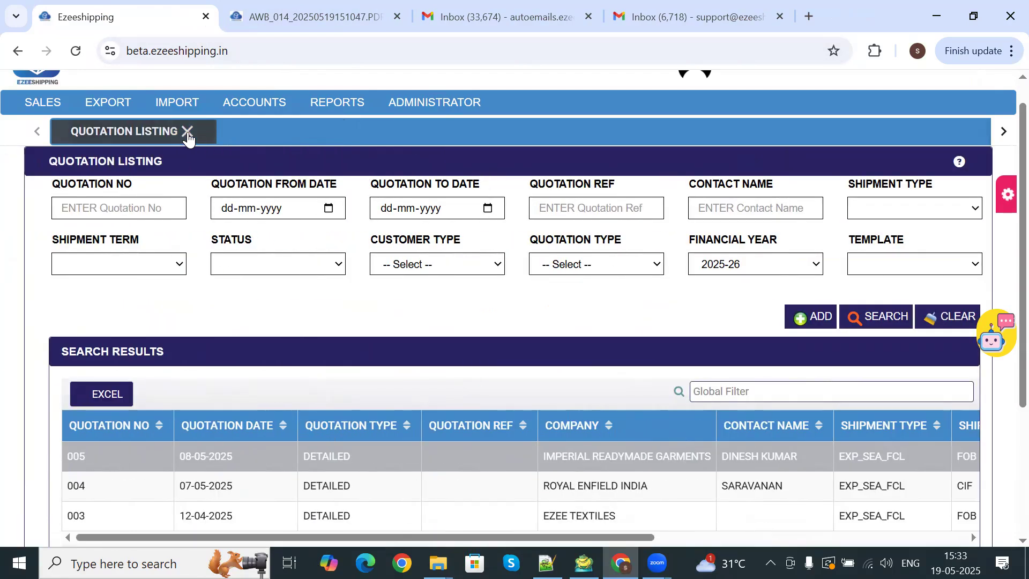
# View the export booking creation types, then search the export bookings of financial year 2025-26 from 19-04-2025 to 19-05-2025.
pyautogui.click(106, 107)
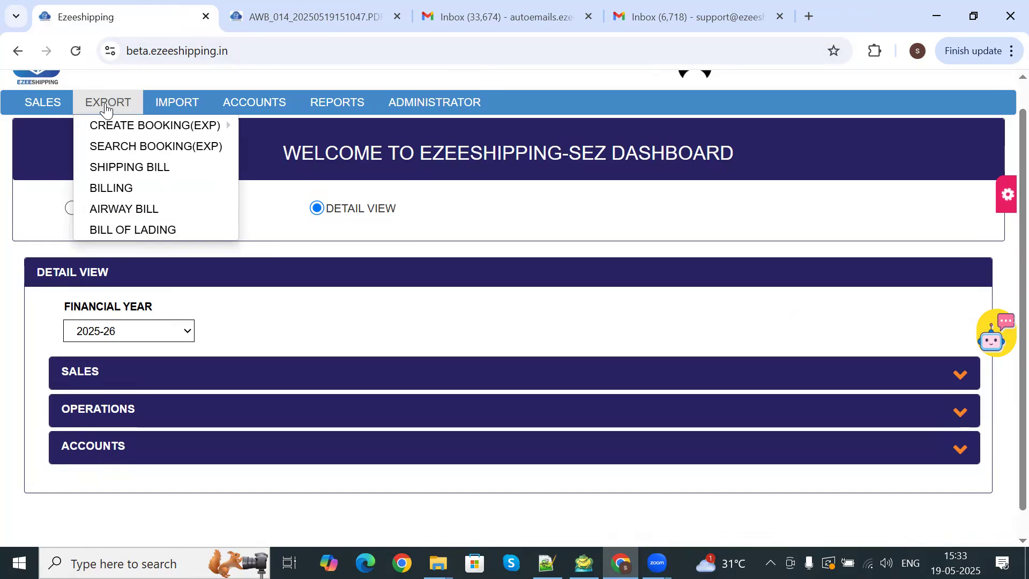
pyautogui.moveTo(115, 126)
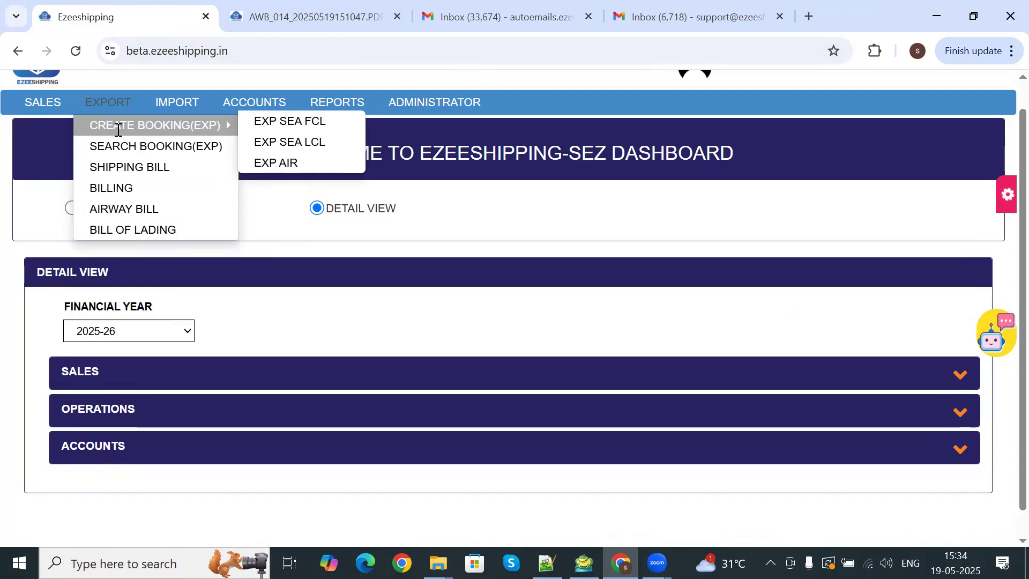
pyautogui.click(185, 142)
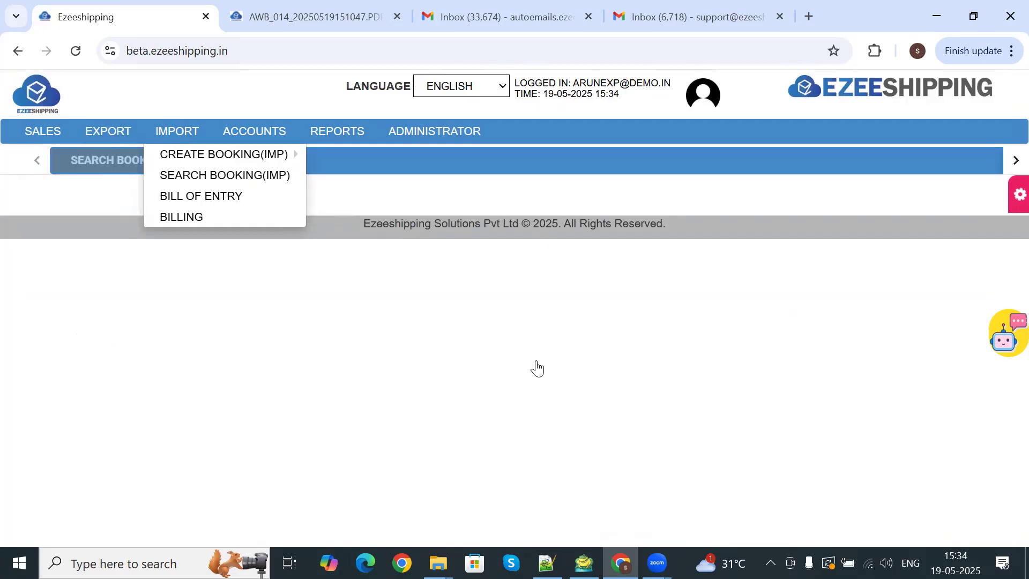
pyautogui.click(914, 484)
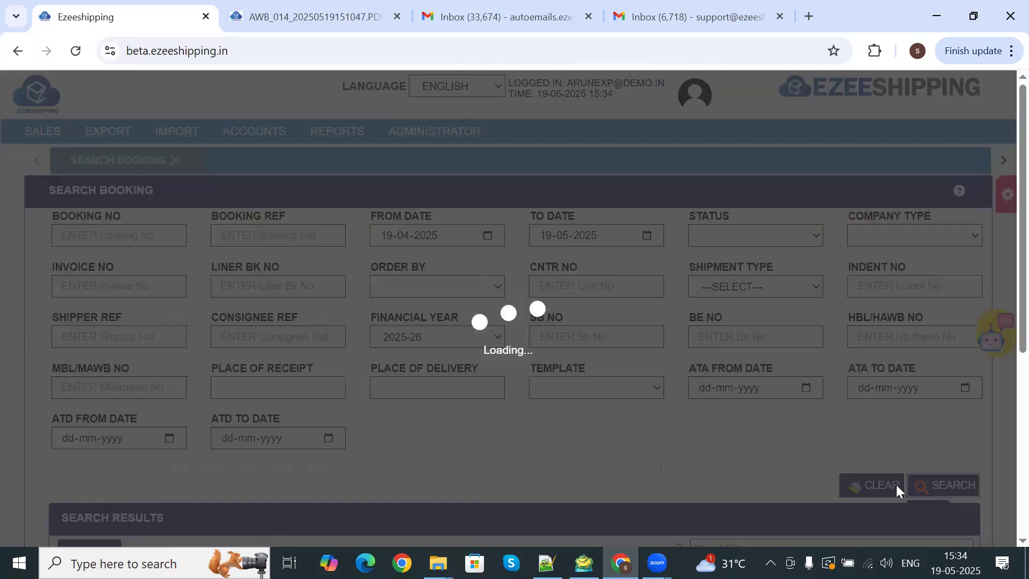
pyautogui.scroll(-3, 593, 432)
pyautogui.scroll(-2, 260, 377)
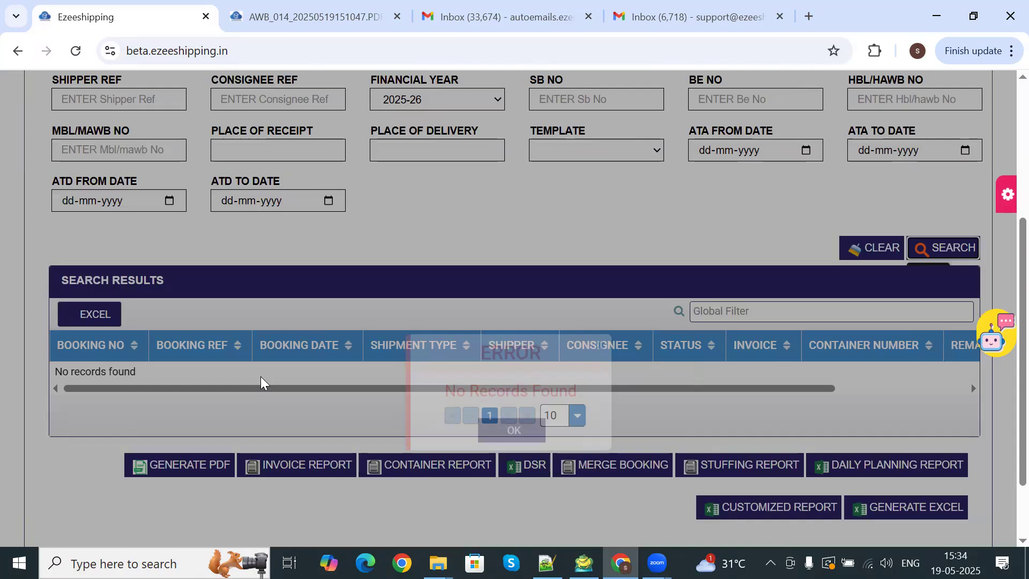
pyautogui.click(516, 343)
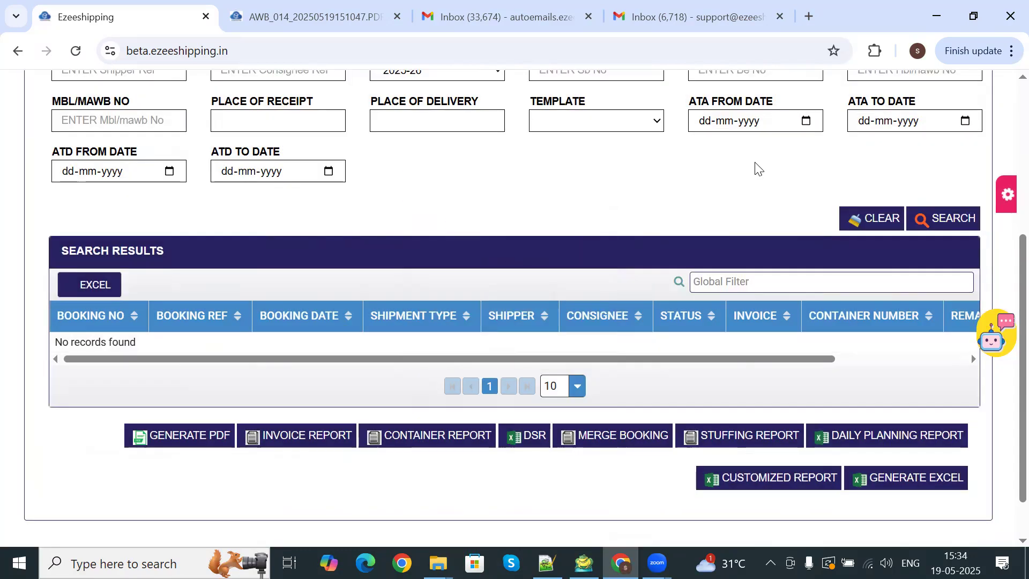
# Clear the booking search filters, search the bookings of financial year 2024-25, and open the booking dated 21-02-2025.
pyautogui.click(869, 217)
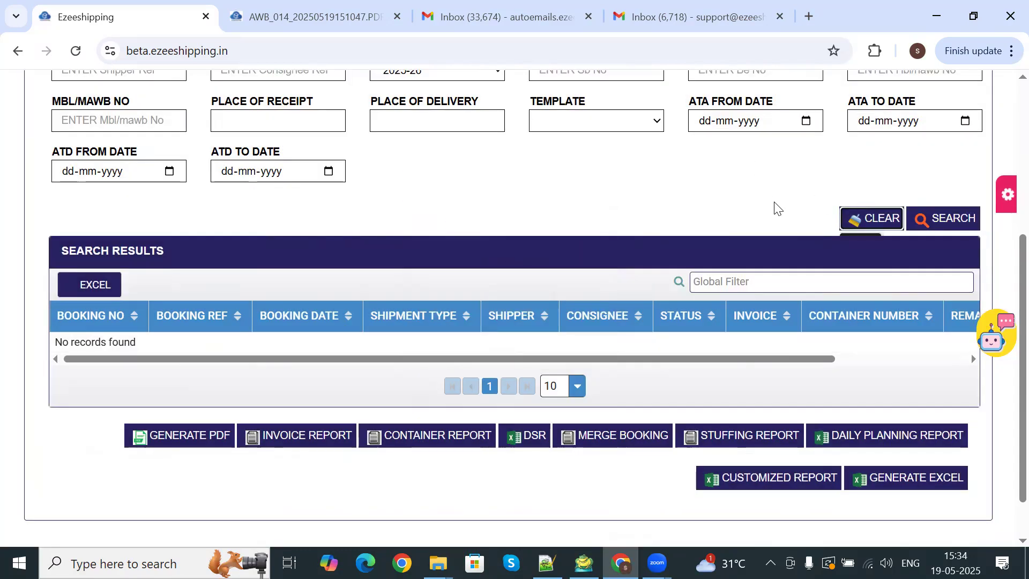
pyautogui.click(464, 74)
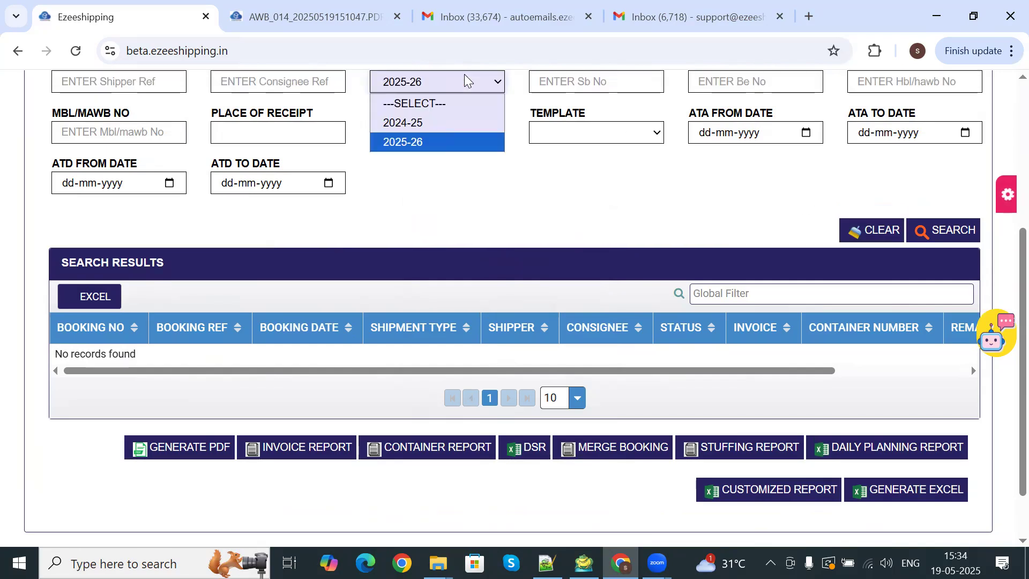
pyautogui.click(458, 119)
pyautogui.click(942, 229)
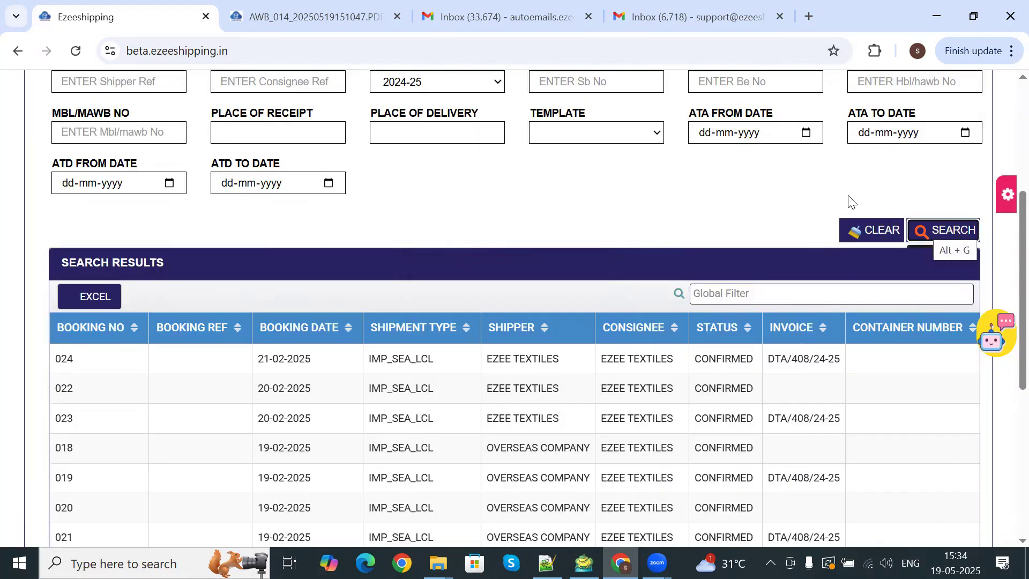
pyautogui.scroll(-1, 696, 407)
pyautogui.doubleClick(635, 344)
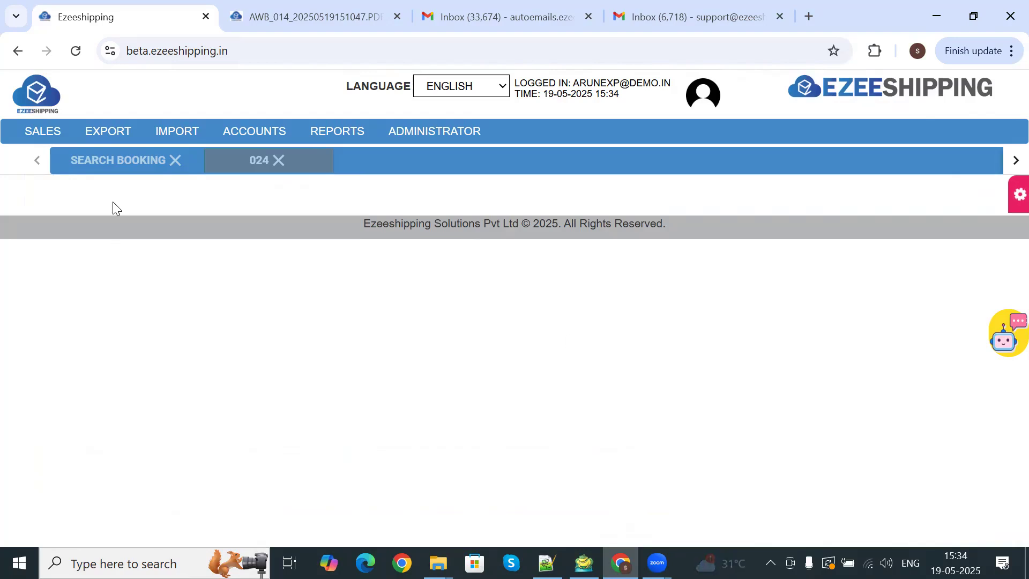
# Return to the booking search and search the bookings of financial year 2025-26.
pyautogui.click(113, 172)
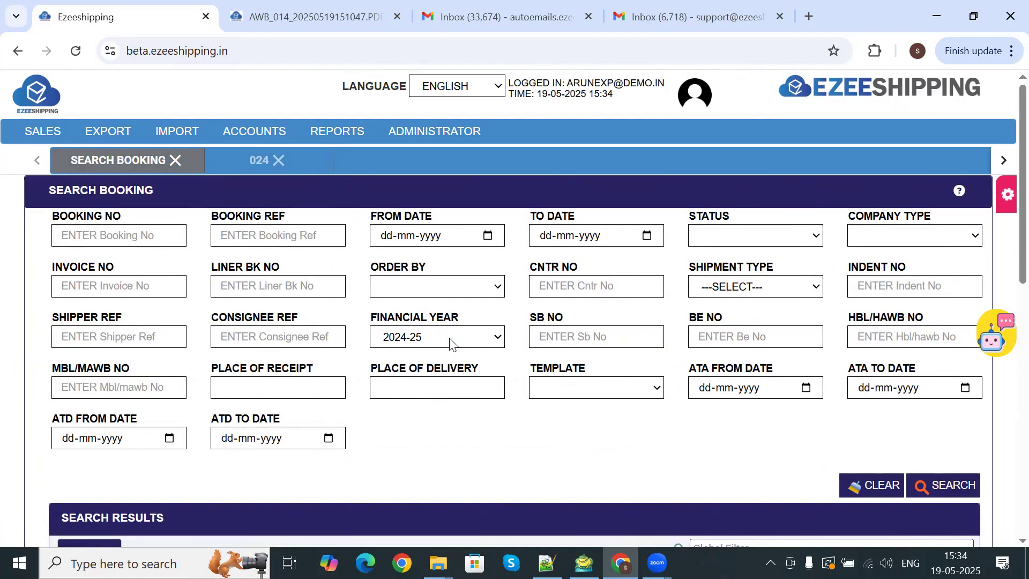
pyautogui.click(449, 343)
pyautogui.click(434, 397)
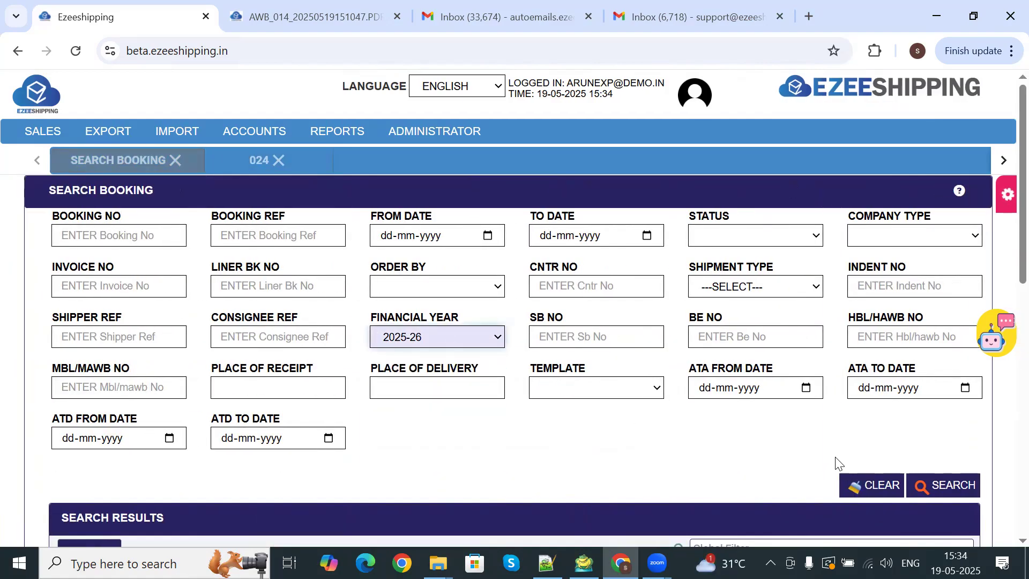
pyautogui.click(947, 489)
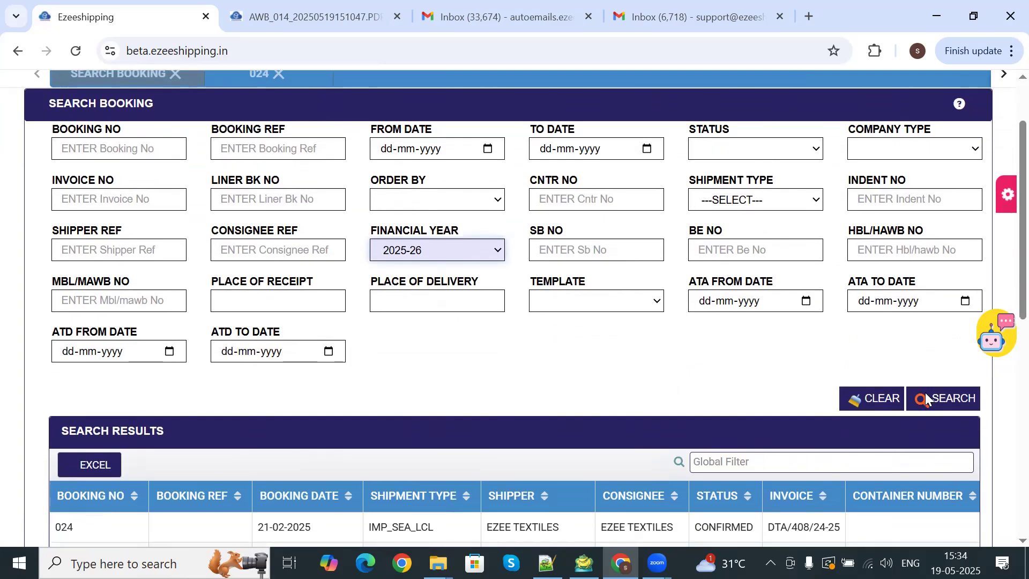
pyautogui.scroll(-3, 925, 392)
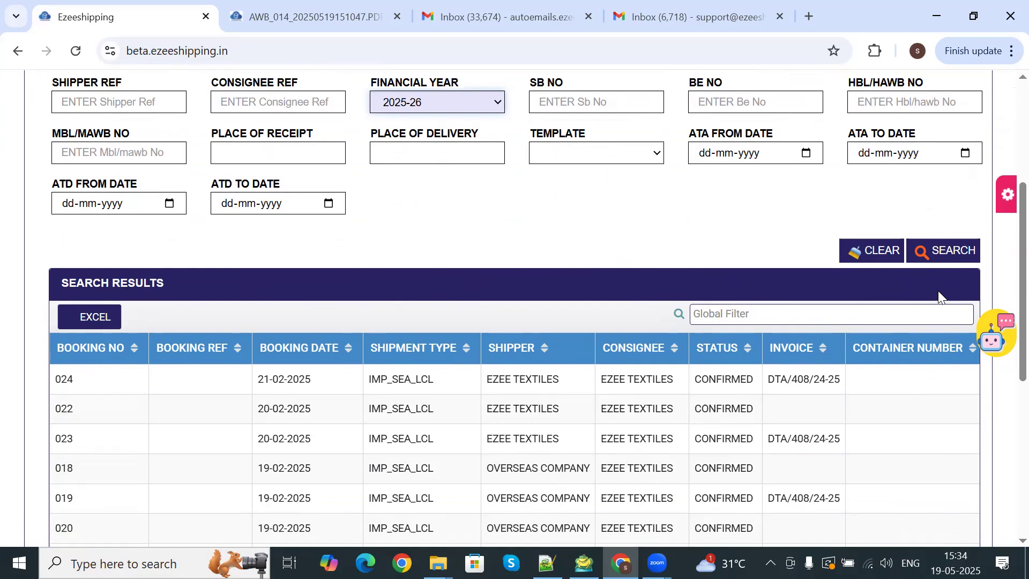
pyautogui.press('Return')
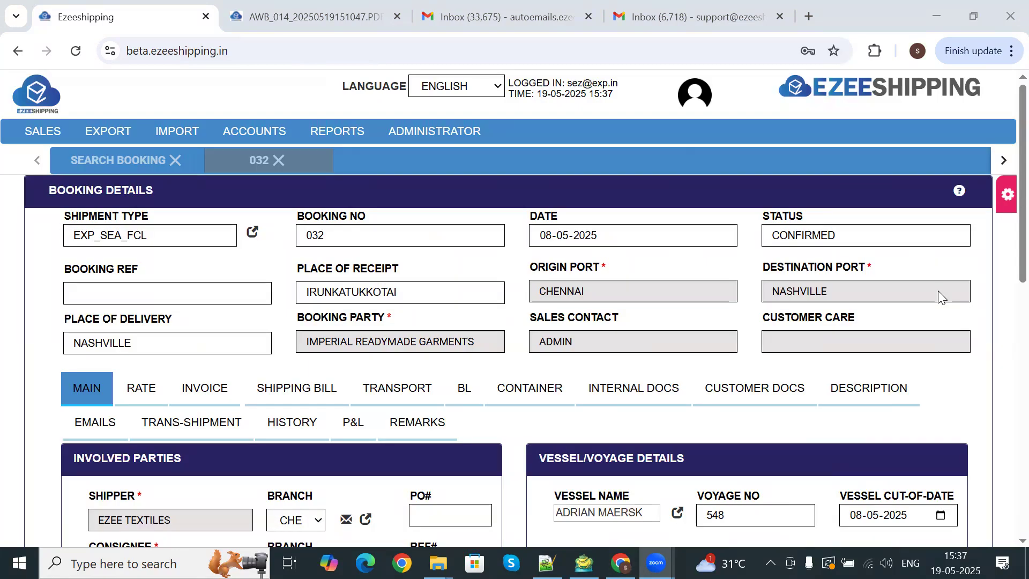
# Look through the confirmed sea FCL export booking from Chennai to Nashville, covering its header, involved parties, vessel and shipment sections.
pyautogui.click(31, 270)
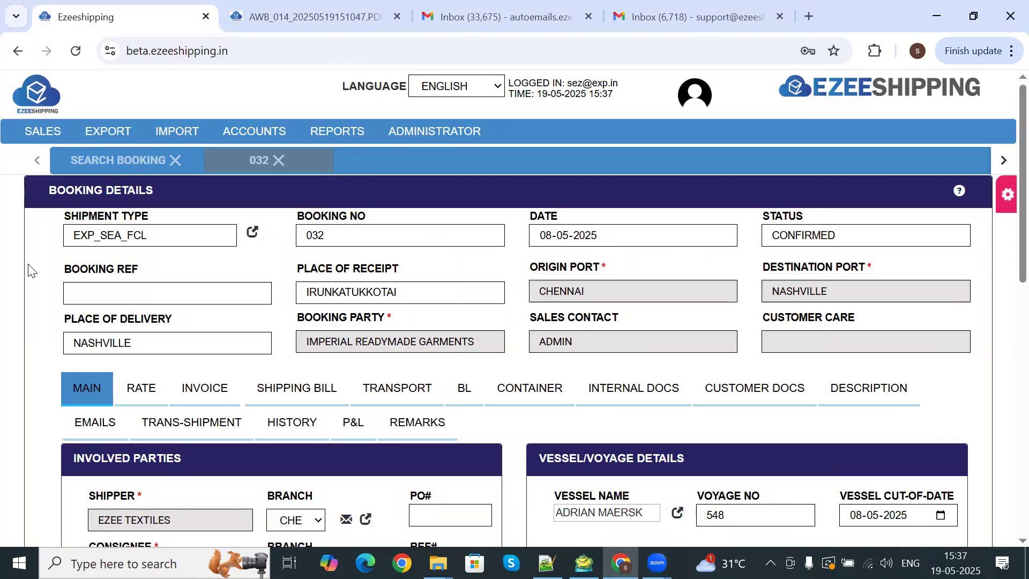
pyautogui.scroll(-1, 30, 270)
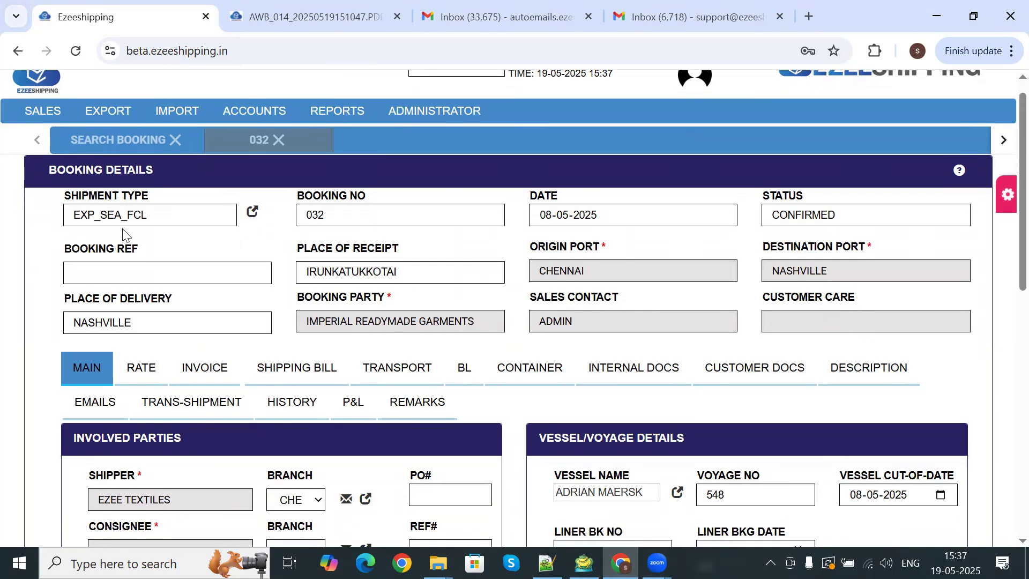
pyautogui.scroll(-2, 37, 254)
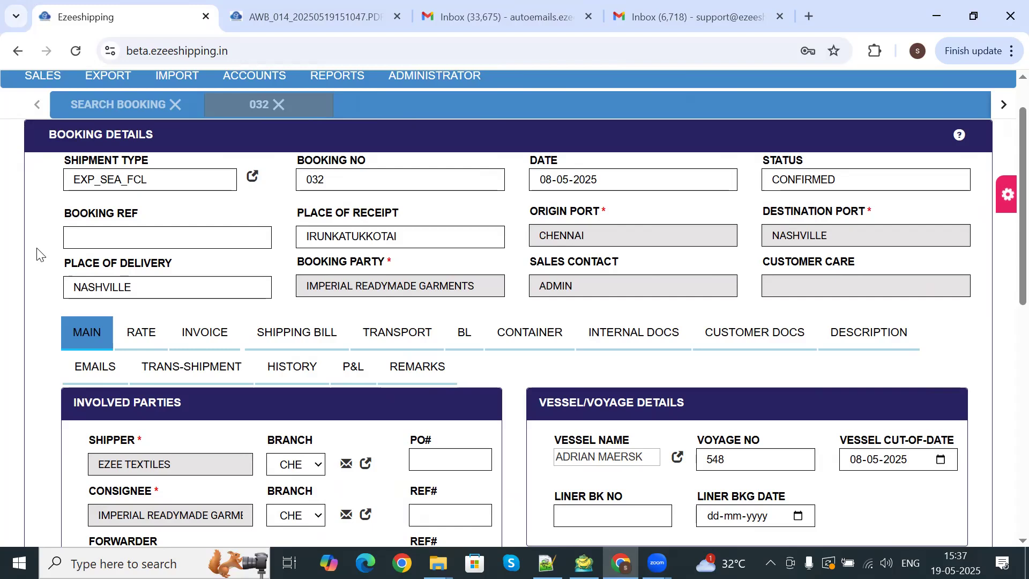
pyautogui.scroll(-1, 37, 255)
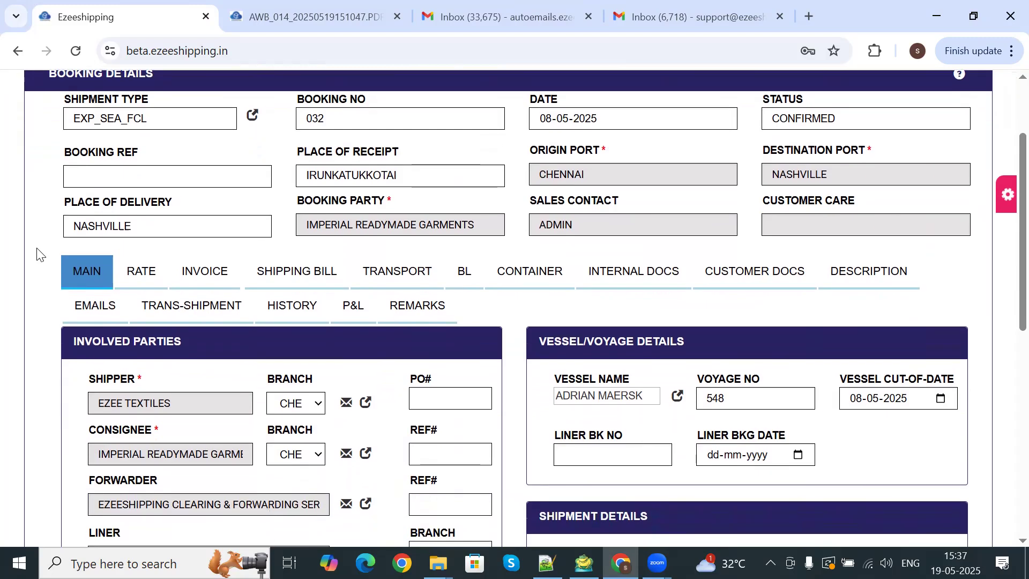
pyautogui.scroll(-8, 28, 322)
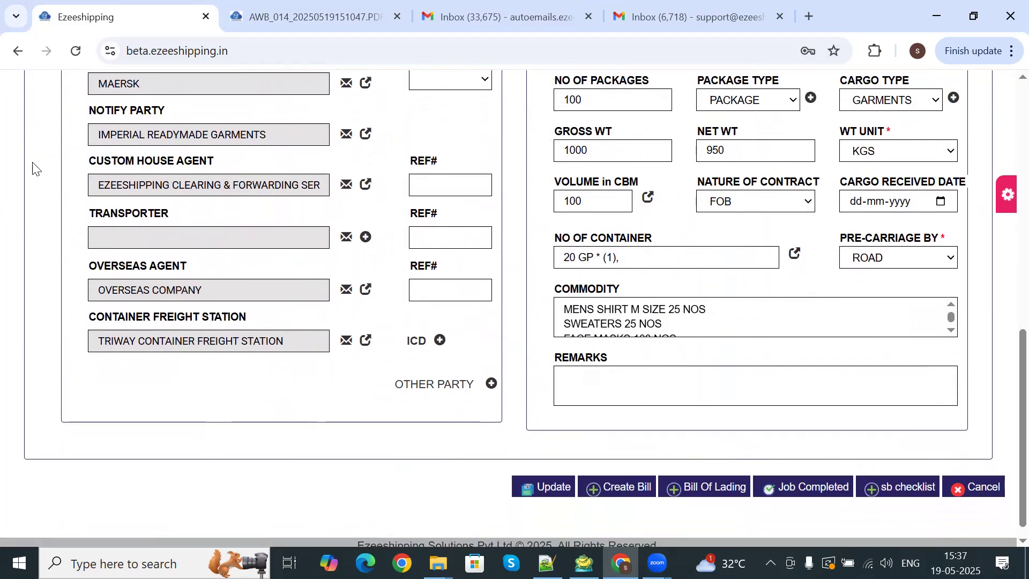
pyautogui.scroll(8, 34, 169)
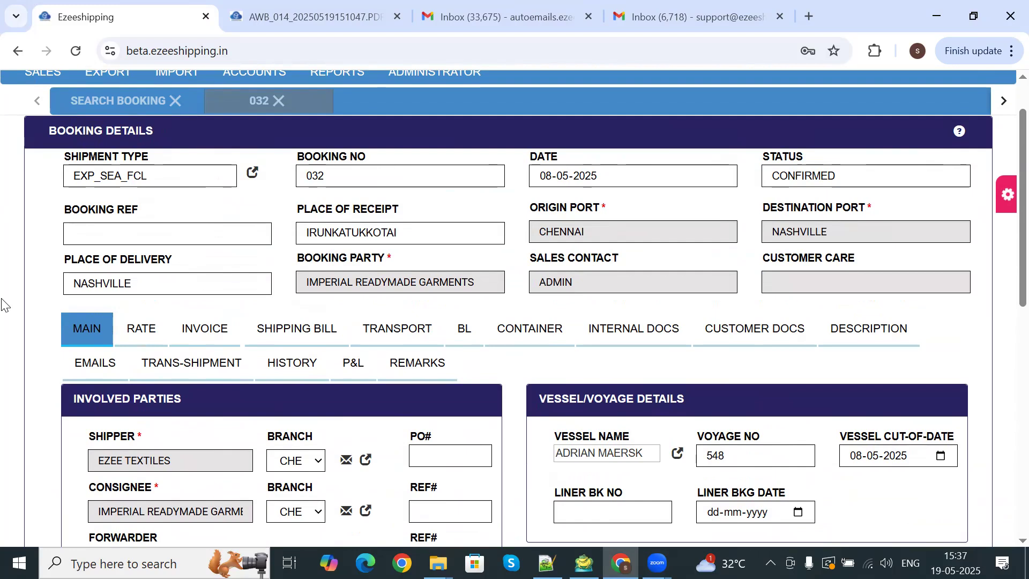
pyautogui.scroll(-2, 3, 305)
pyautogui.scroll(-4, 3, 305)
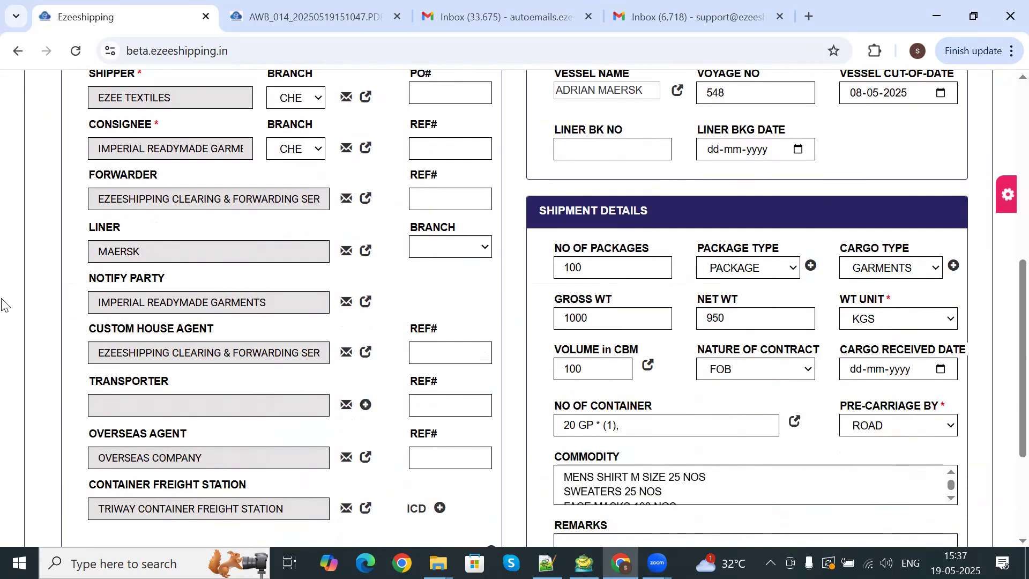
pyautogui.scroll(6, 2, 305)
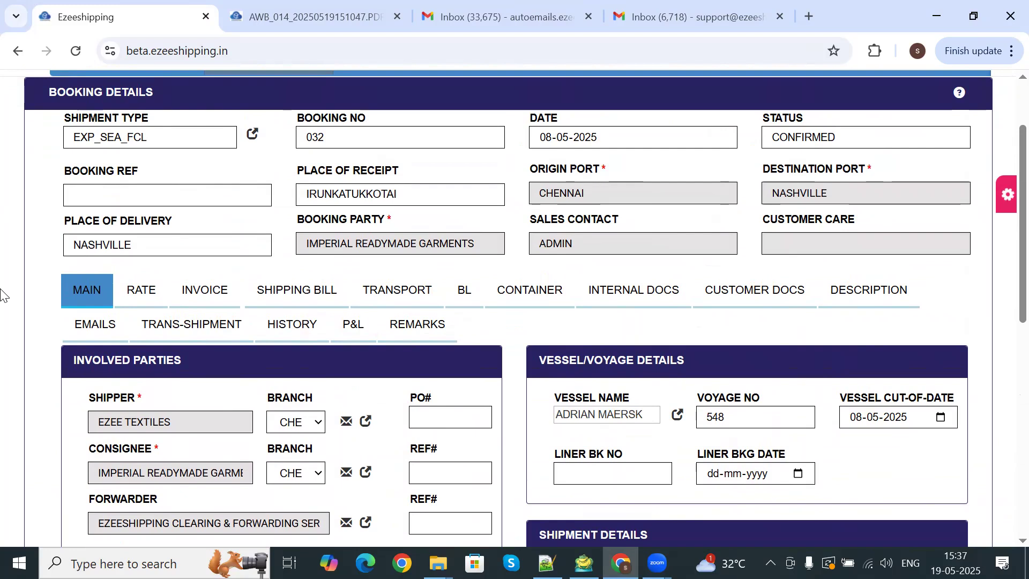
# Examine the booking header's shipment type, place of receipt, ports, booking party and sales contact.
pyautogui.scroll(-1, 2, 300)
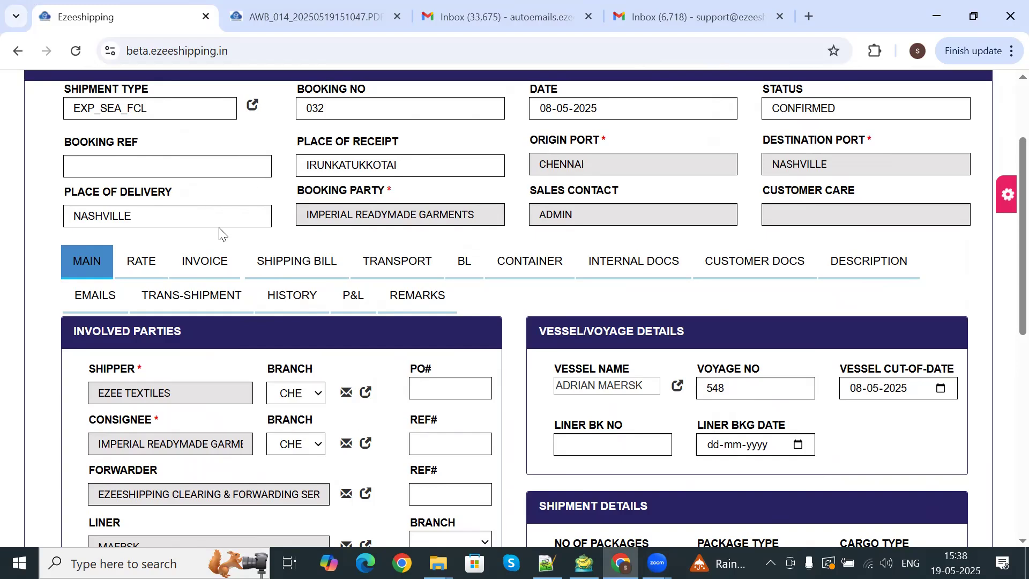
pyautogui.scroll(-1, 219, 234)
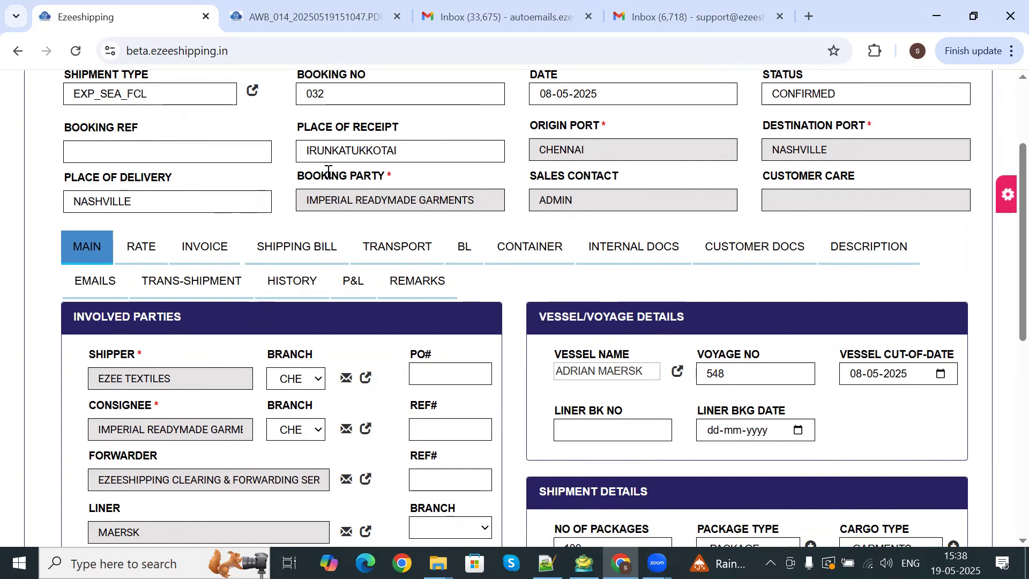
pyautogui.scroll(-1, 328, 170)
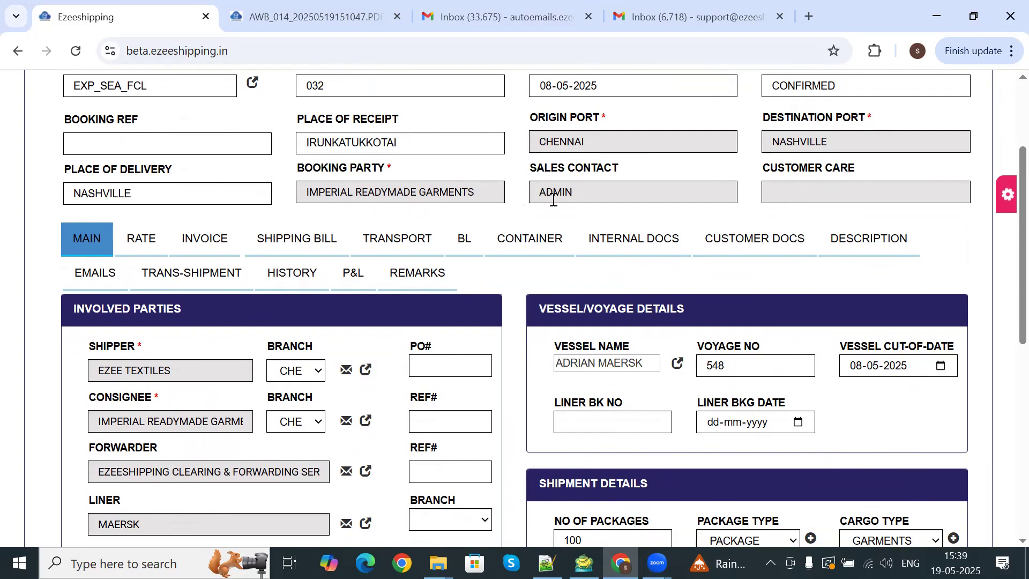
pyautogui.scroll(-1, 553, 200)
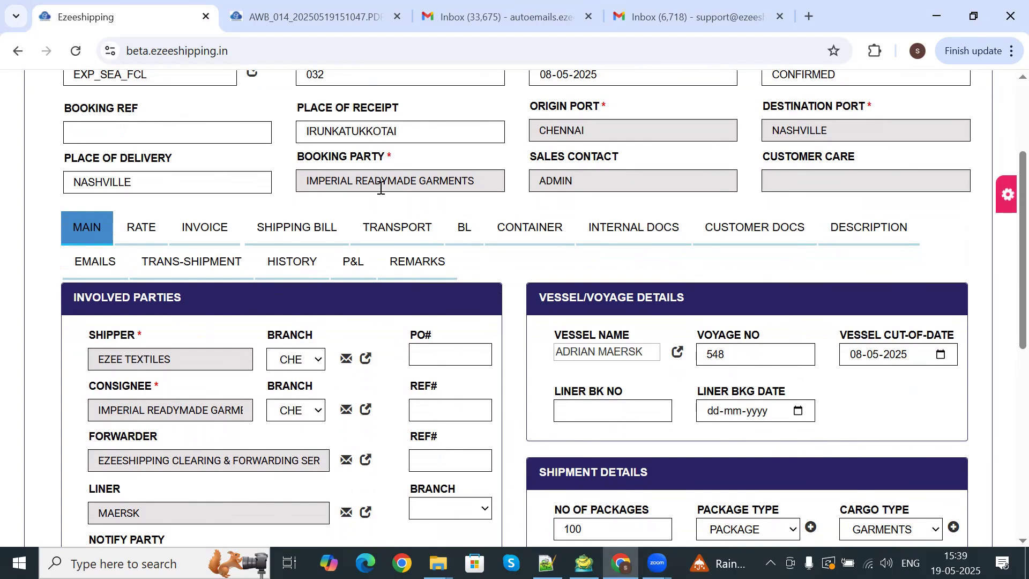
pyautogui.scroll(-1, 230, 257)
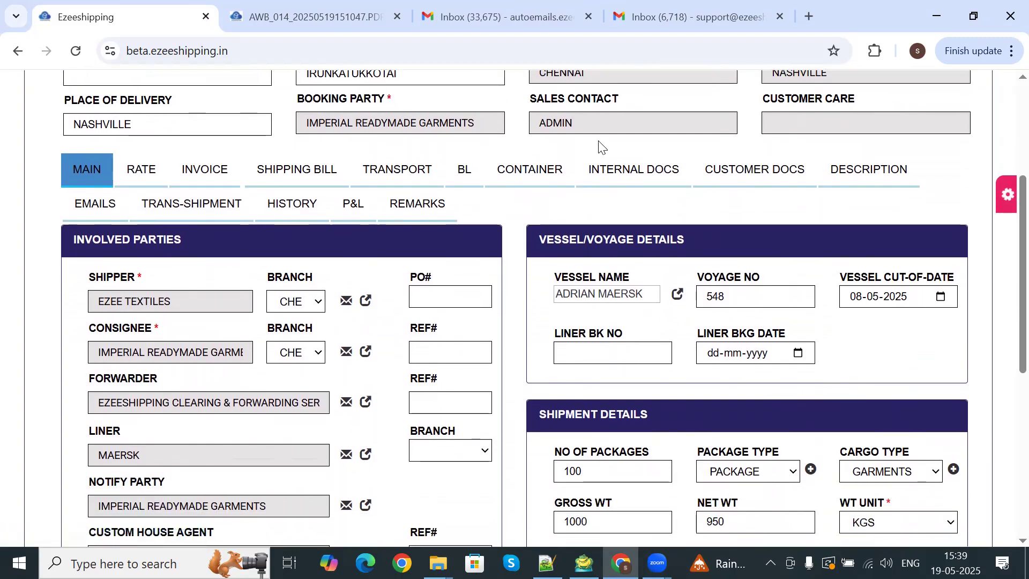
pyautogui.scroll(-1, 59, 345)
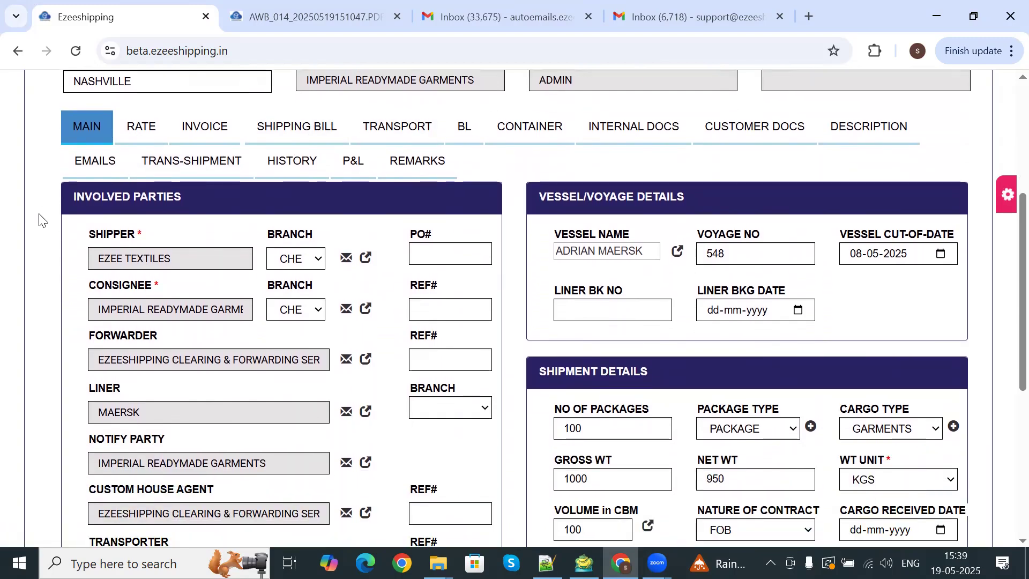
# Review the booking's involved parties, vessel and voyage details, and its package, cargo type and weight entries.
pyautogui.scroll(-1, 48, 293)
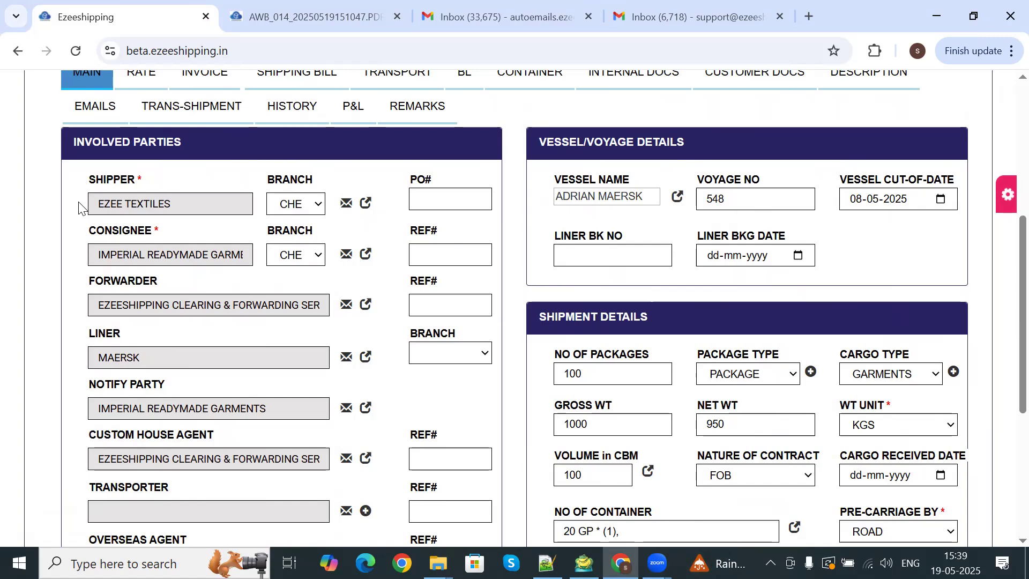
pyautogui.scroll(-1, 79, 208)
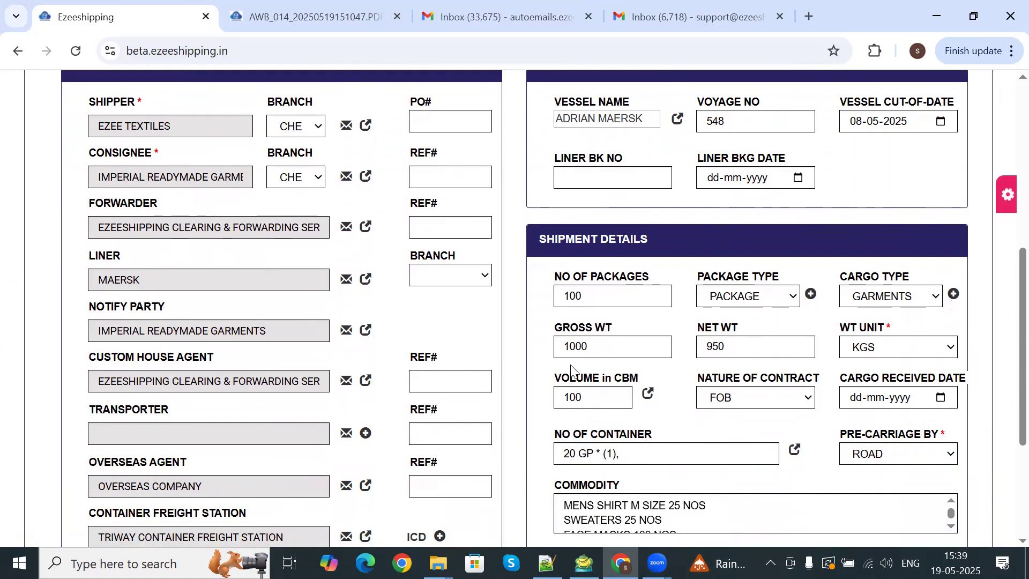
pyautogui.scroll(1, 581, 306)
pyautogui.scroll(1, 581, 306)
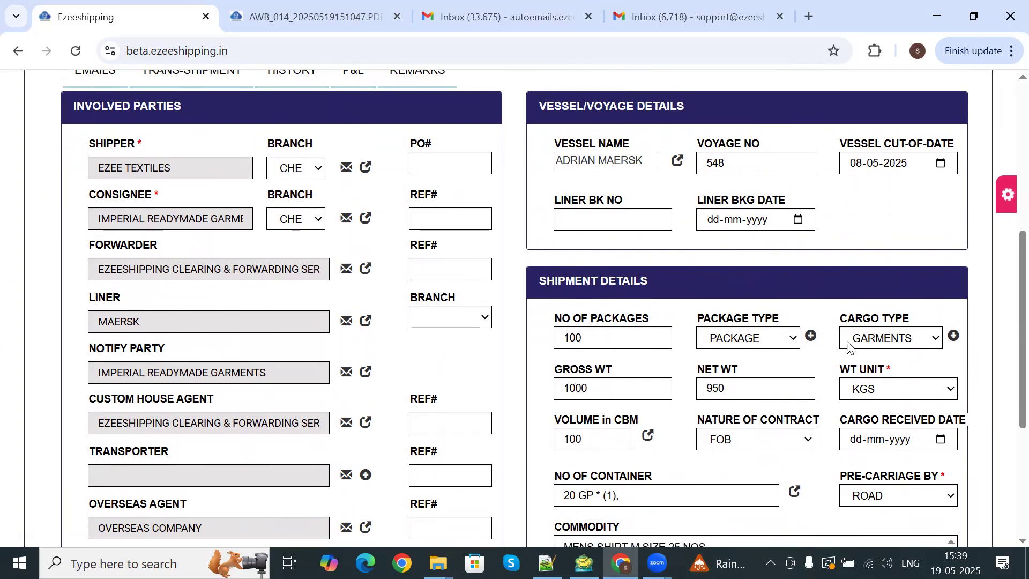
pyautogui.scroll(-1, 848, 346)
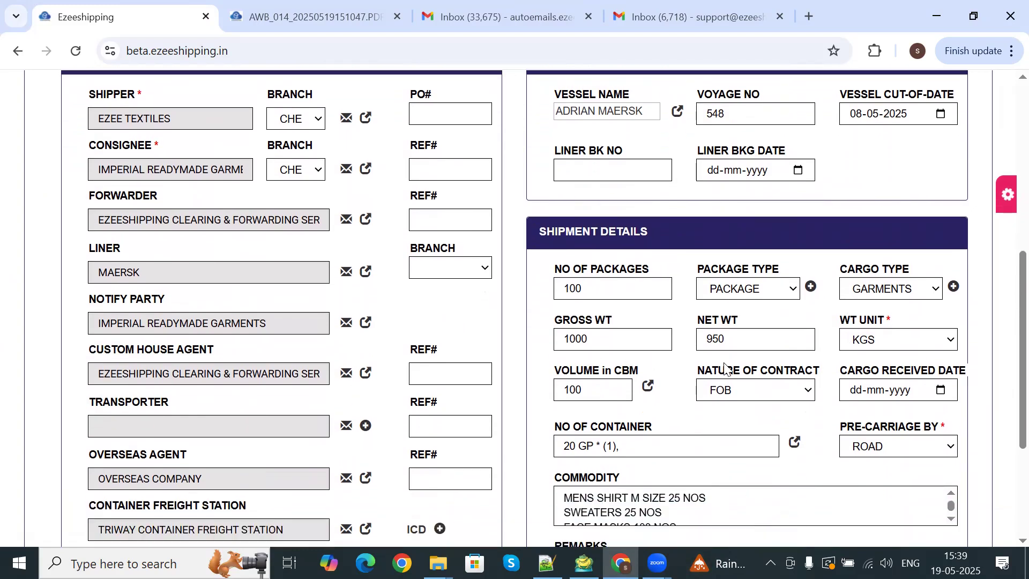
# View the CBM breakdown of the shipment volume, close it, and read the container and commodity details.
pyautogui.click(648, 386)
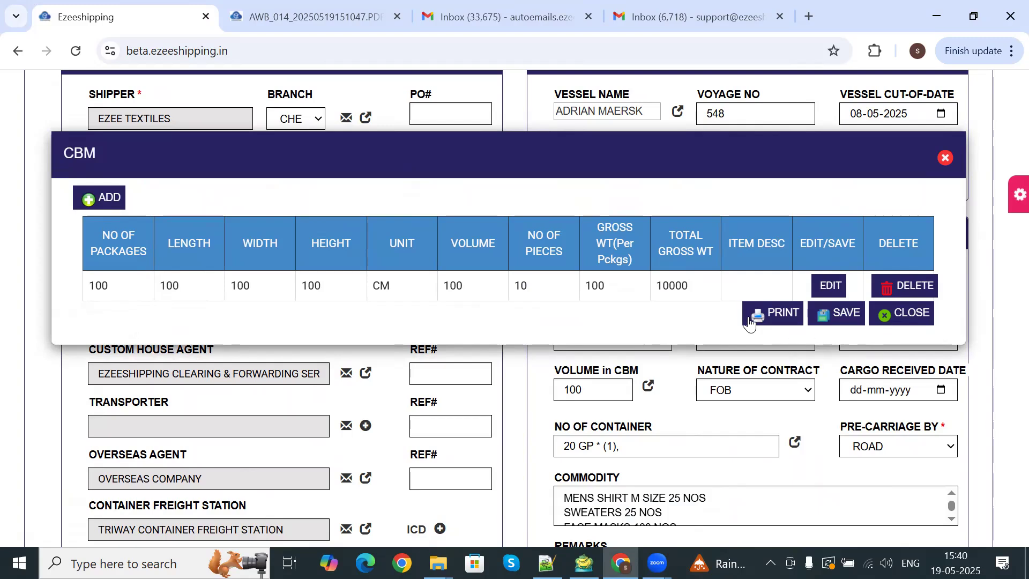
pyautogui.click(916, 321)
pyautogui.scroll(-2, 696, 463)
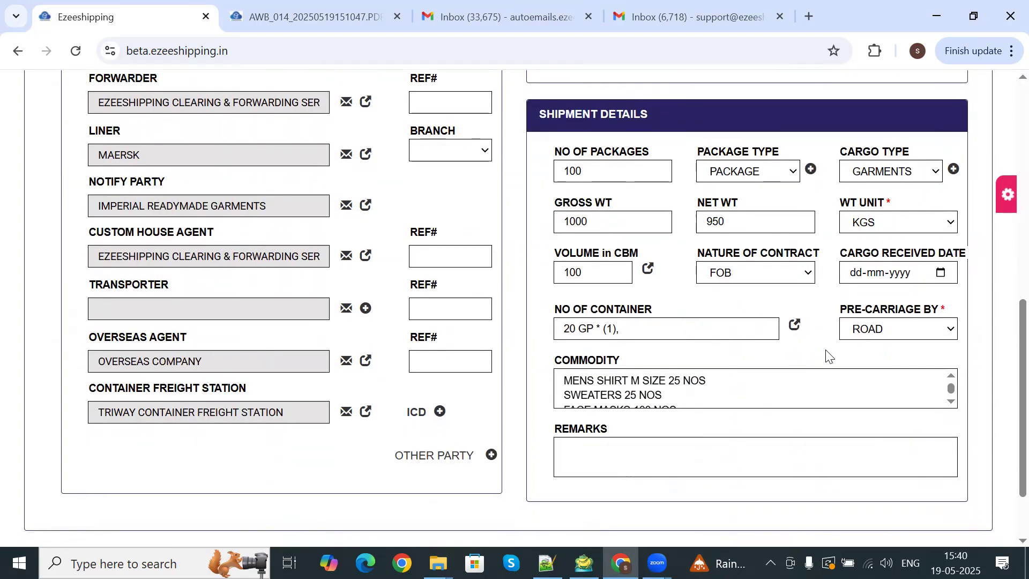
pyautogui.scroll(-1, 766, 380)
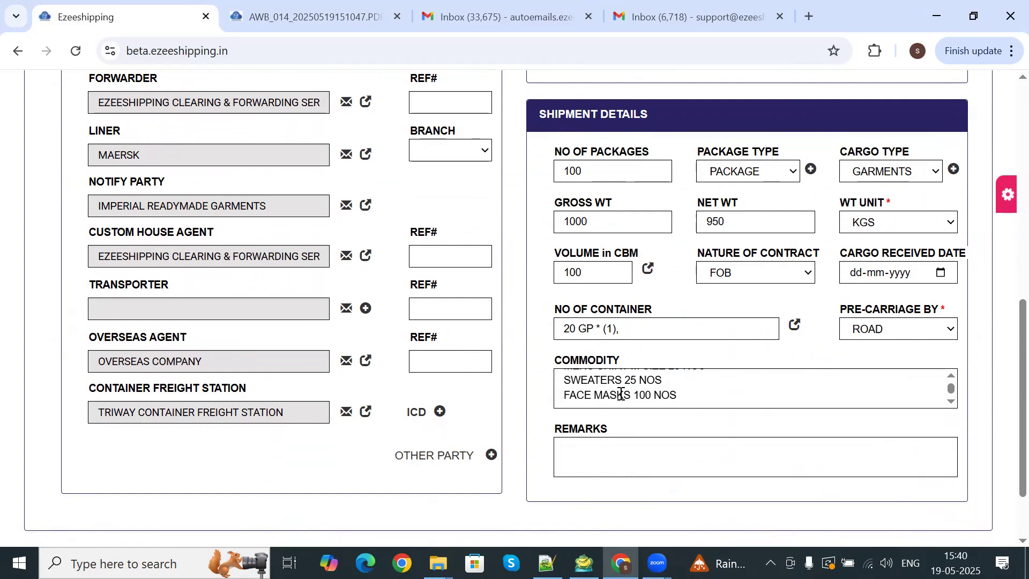
pyautogui.scroll(1, 517, 393)
pyautogui.scroll(1, 518, 394)
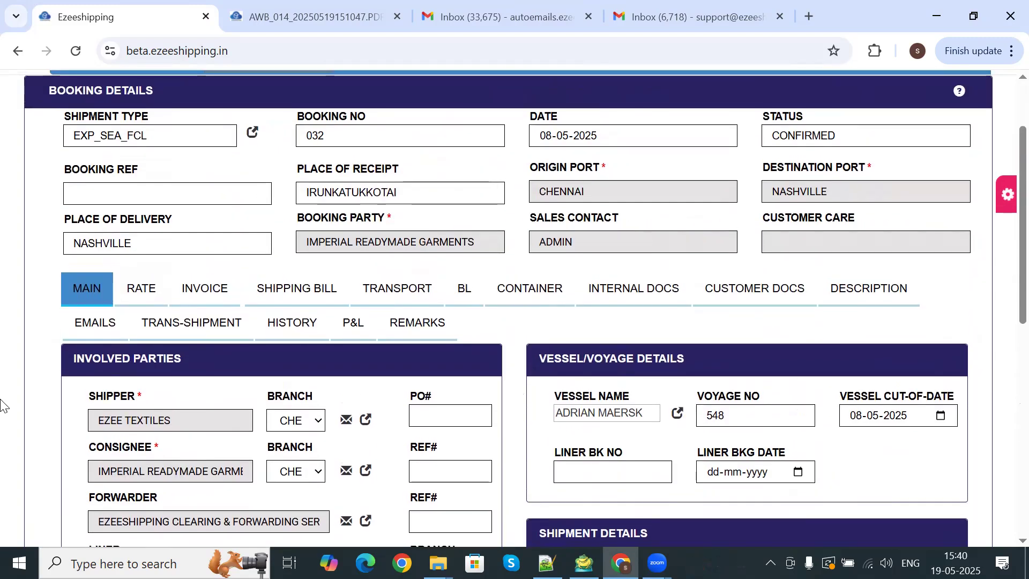
# View the booking's rates, examining the selling charges and the purchase bills.
pyautogui.click(133, 297)
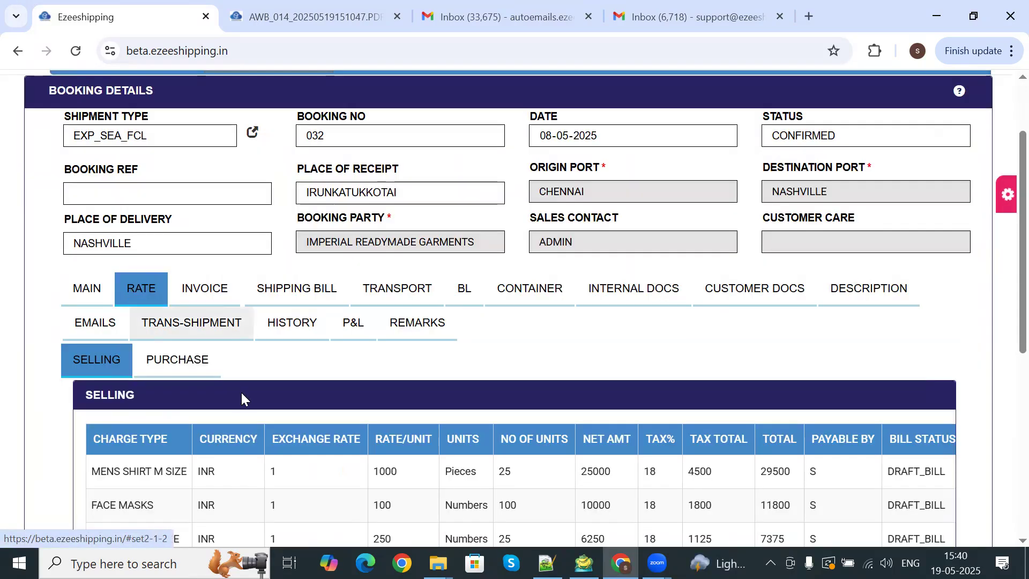
pyautogui.scroll(-2, 241, 396)
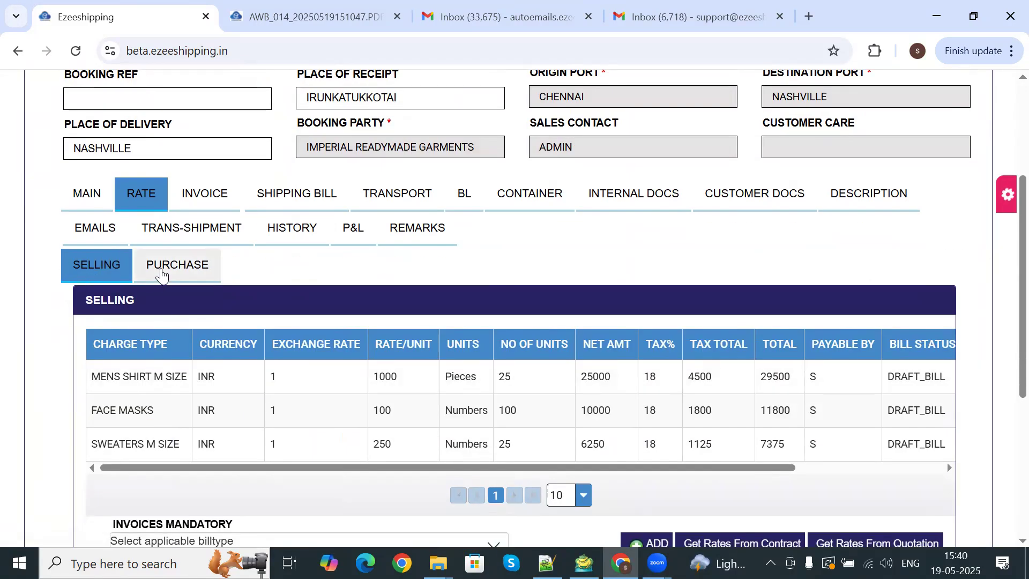
pyautogui.click(179, 273)
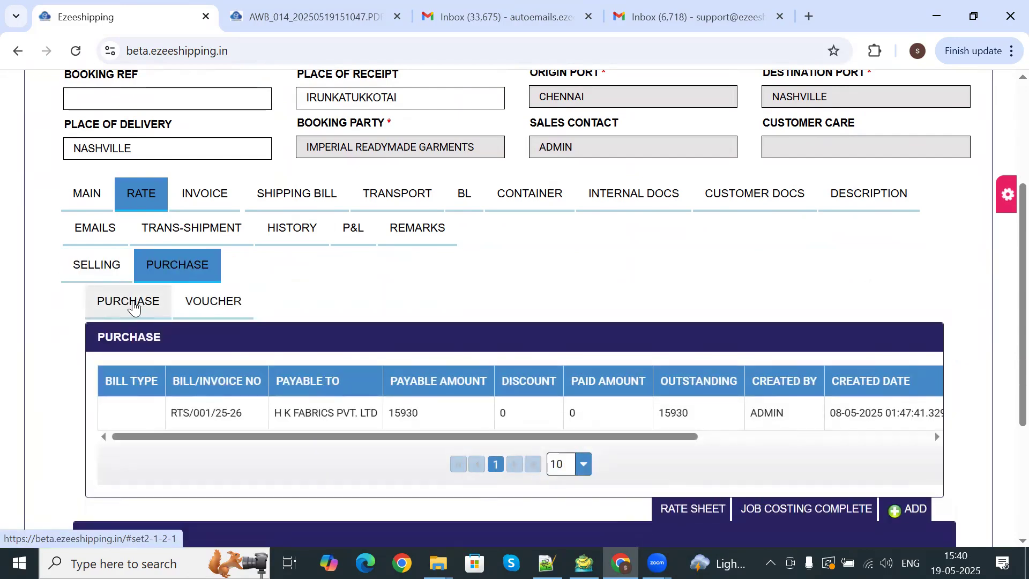
pyautogui.click(133, 306)
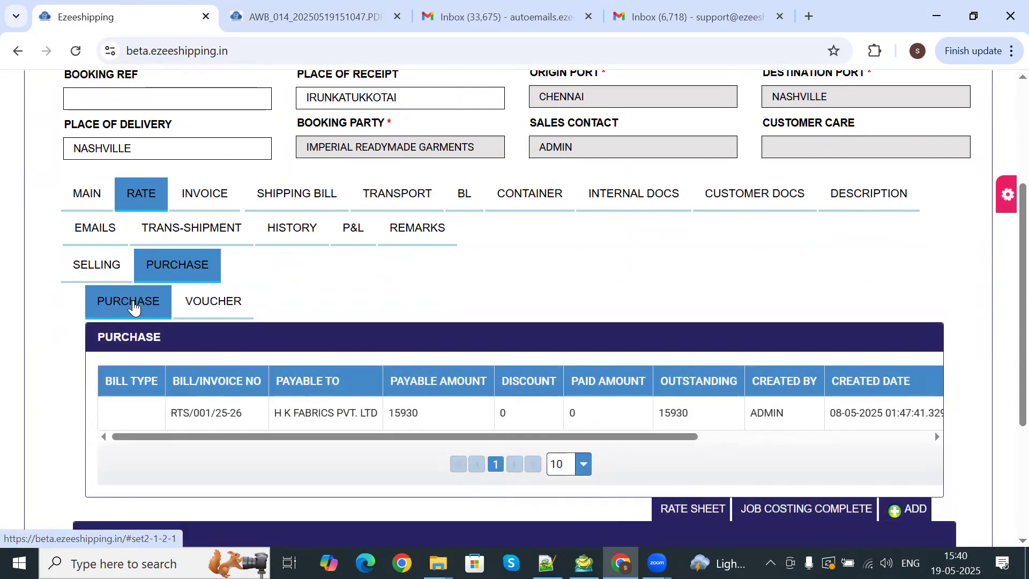
# View the booking's vouchers, review the Domestic Company voucher's payment details, and close it.
pyautogui.click(206, 312)
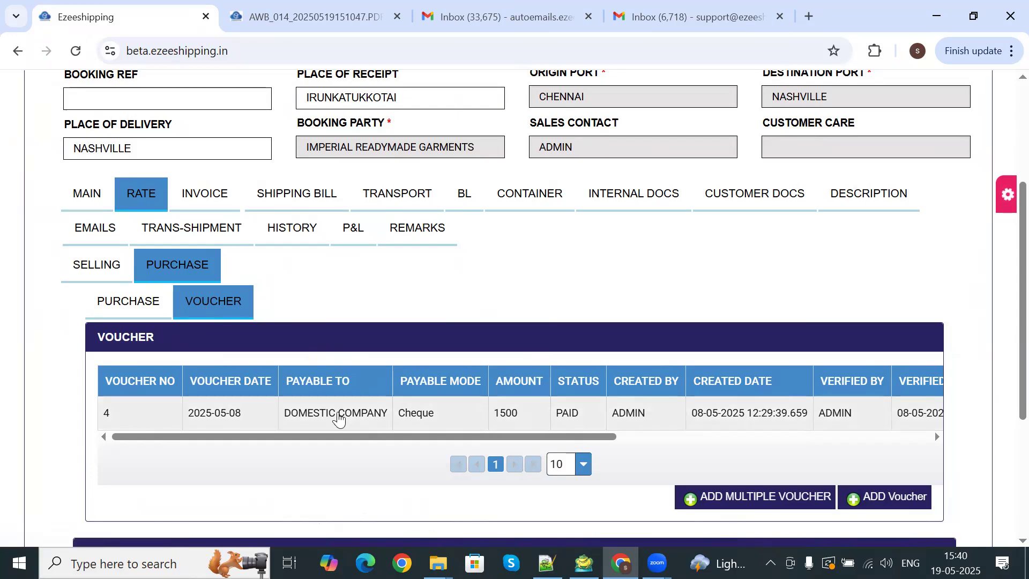
pyautogui.doubleClick(338, 418)
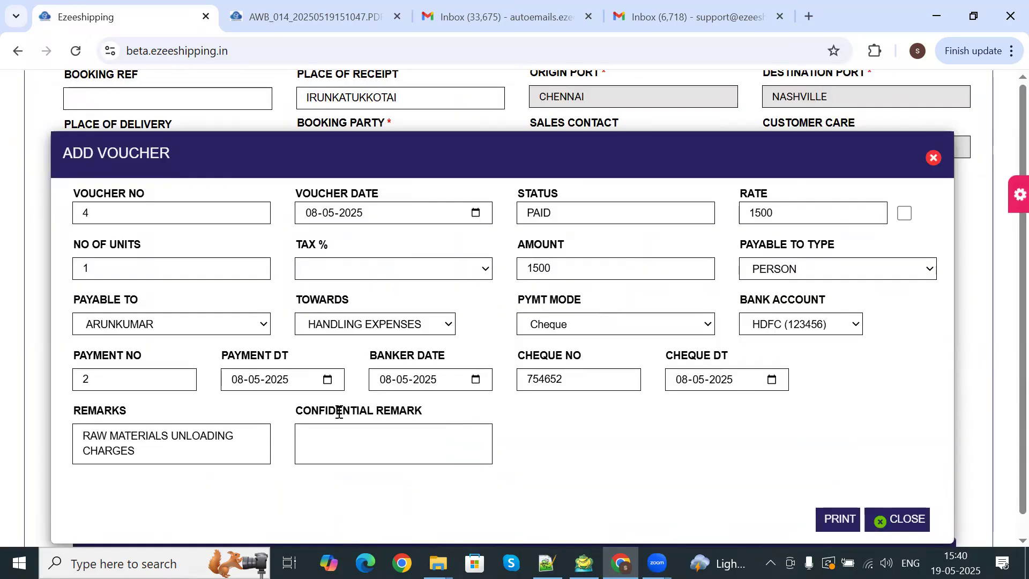
pyautogui.scroll(-1, 268, 265)
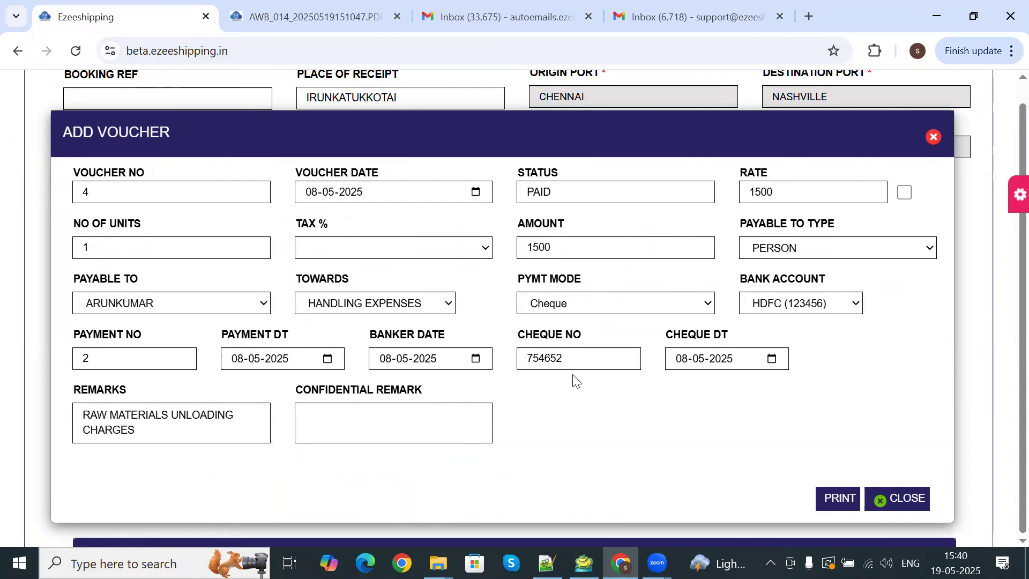
pyautogui.click(902, 506)
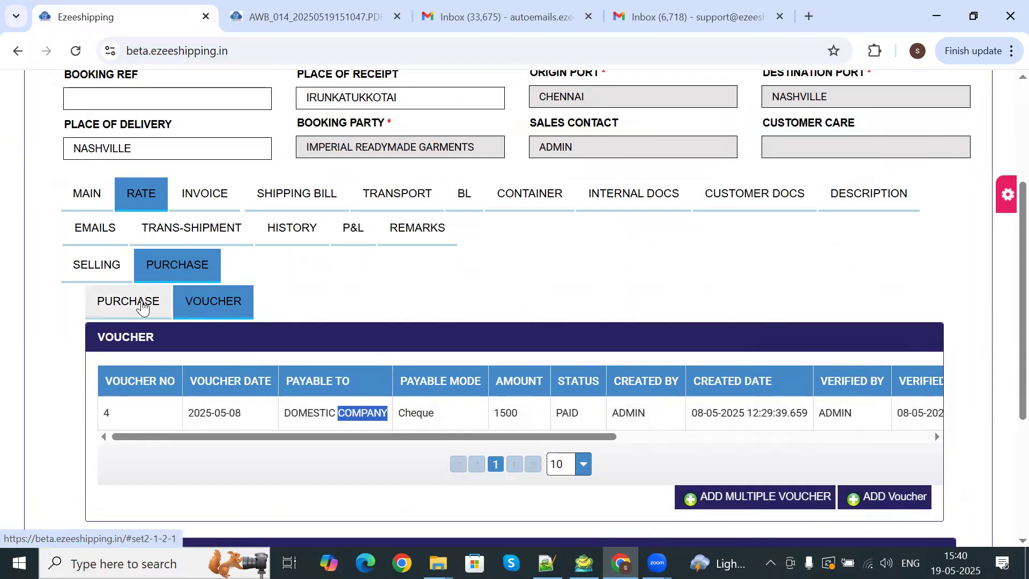
# Open the H K Fabrics purchase bill and examine its header, charge lines, totals and available buying bill types.
pyautogui.click(142, 307)
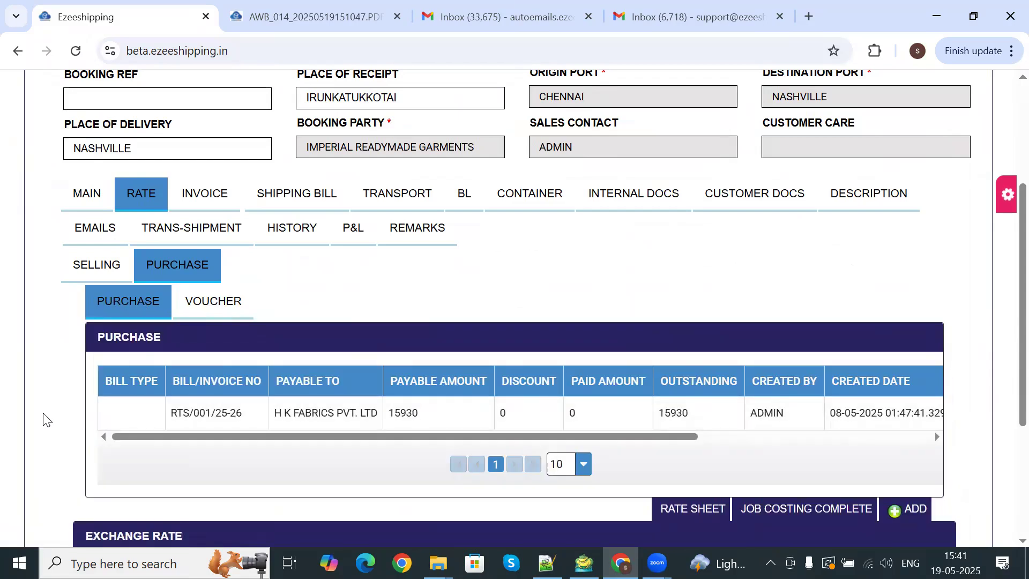
pyautogui.click(250, 419)
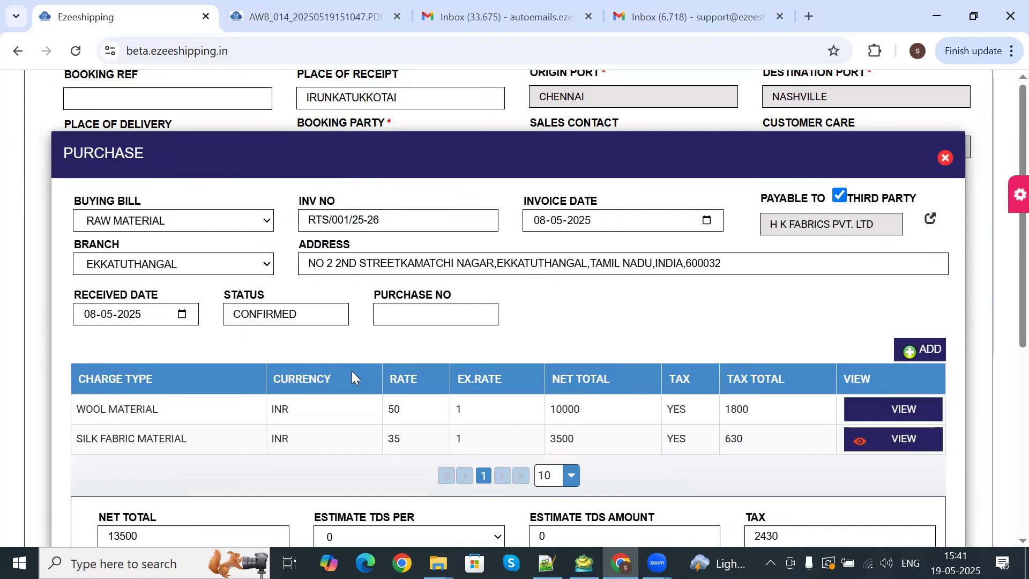
pyautogui.scroll(-2, 351, 371)
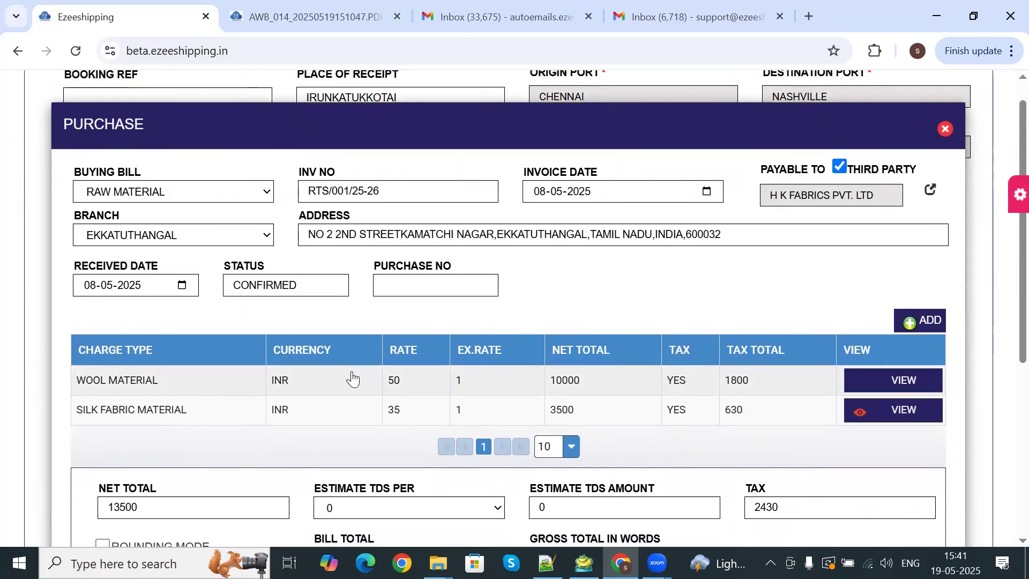
pyautogui.scroll(-2, 351, 371)
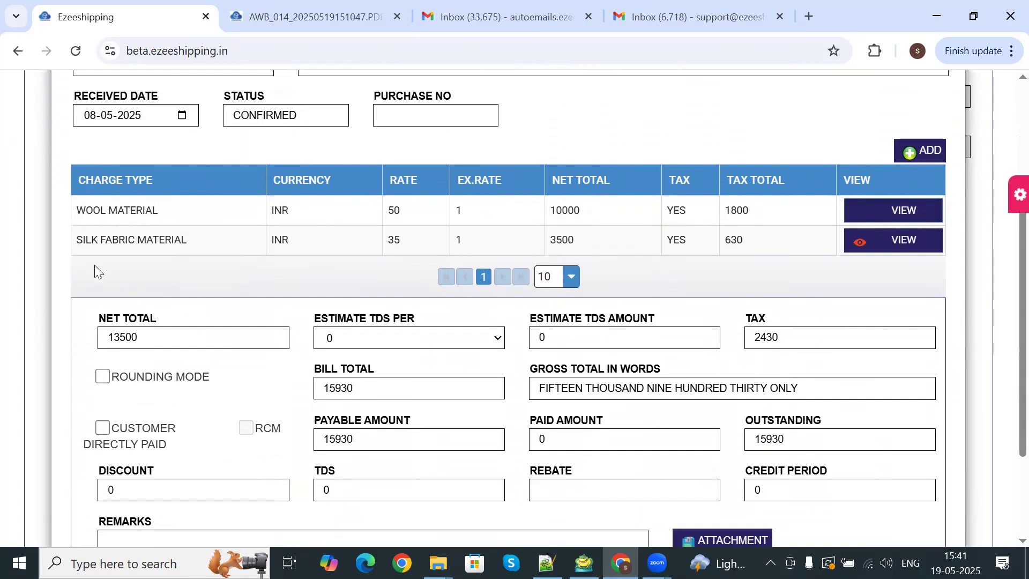
pyautogui.scroll(3, 372, 168)
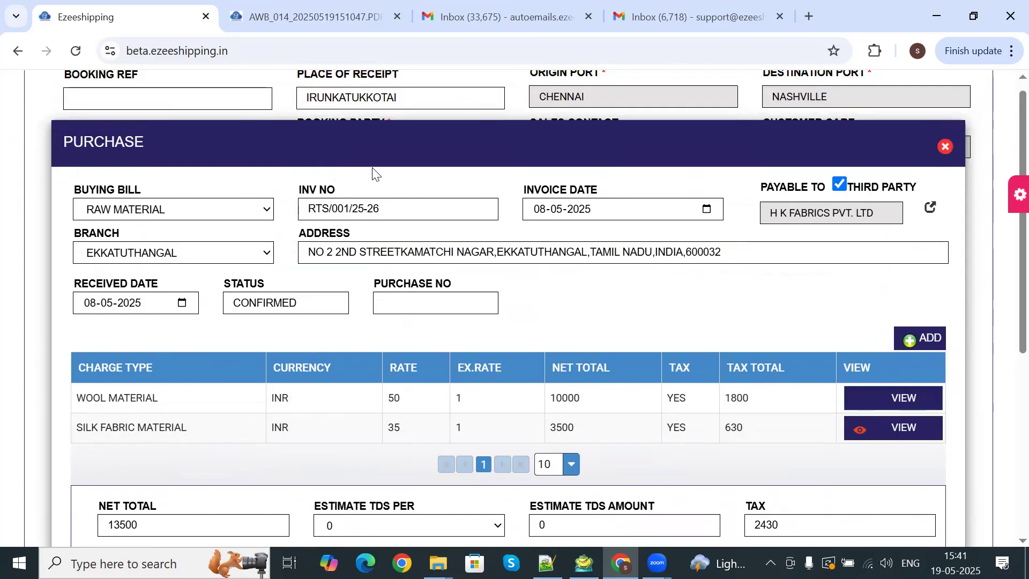
pyautogui.click(157, 213)
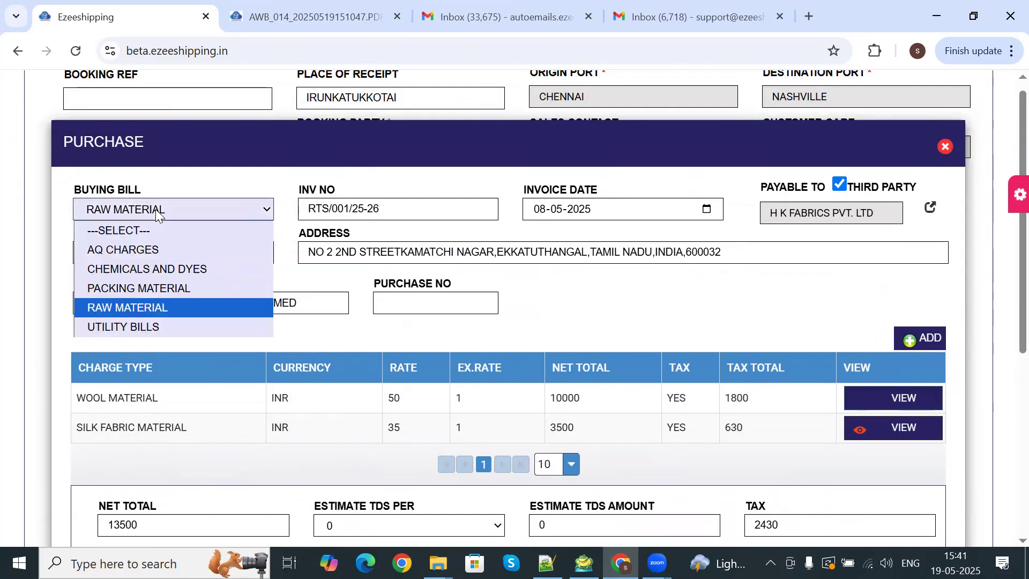
pyautogui.click(157, 214)
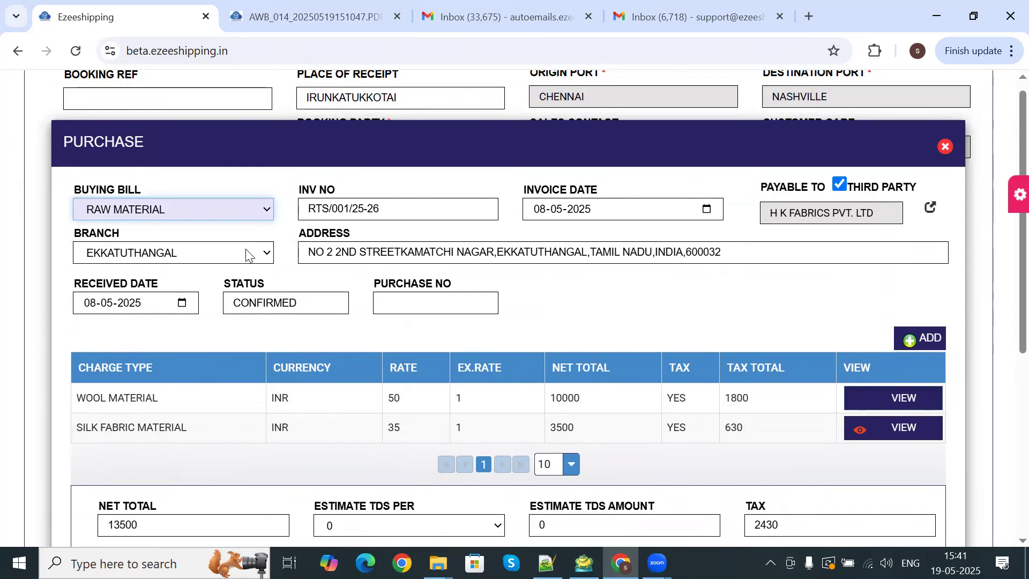
# Review the purchase bill's totals and attachment form, then close both without attaching a file.
pyautogui.scroll(-2, 252, 252)
pyautogui.scroll(-3, 294, 303)
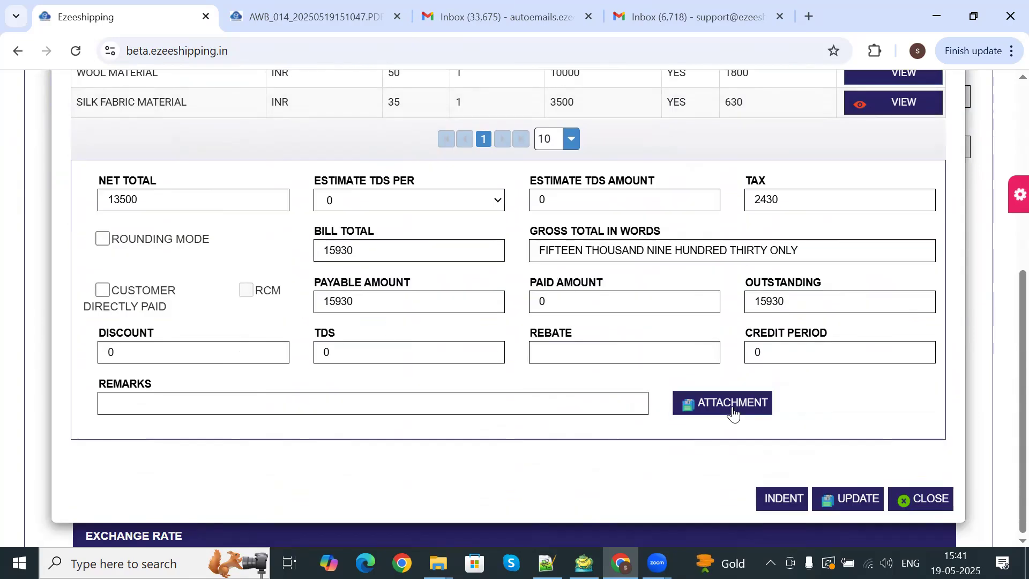
pyautogui.click(733, 411)
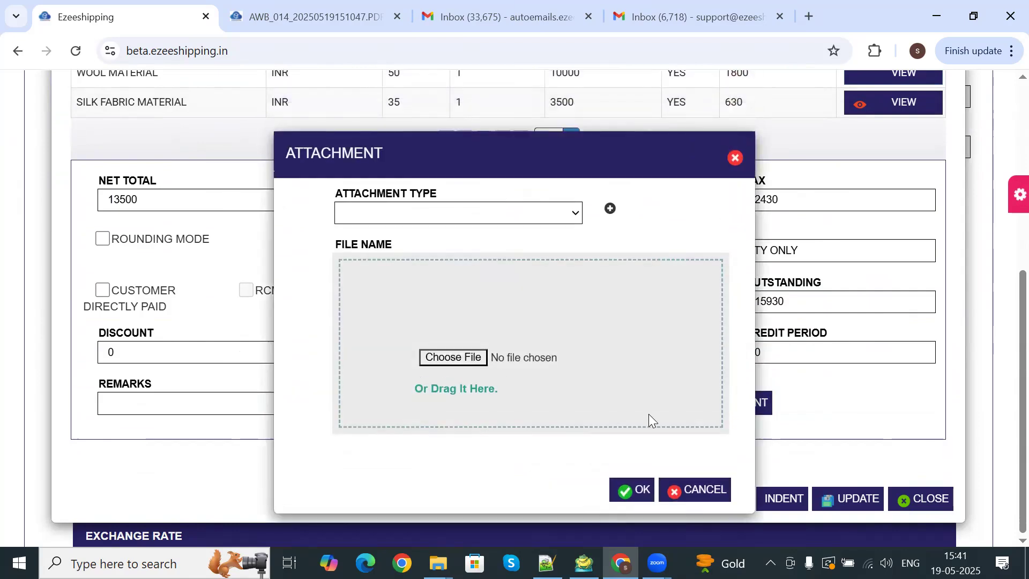
pyautogui.click(693, 490)
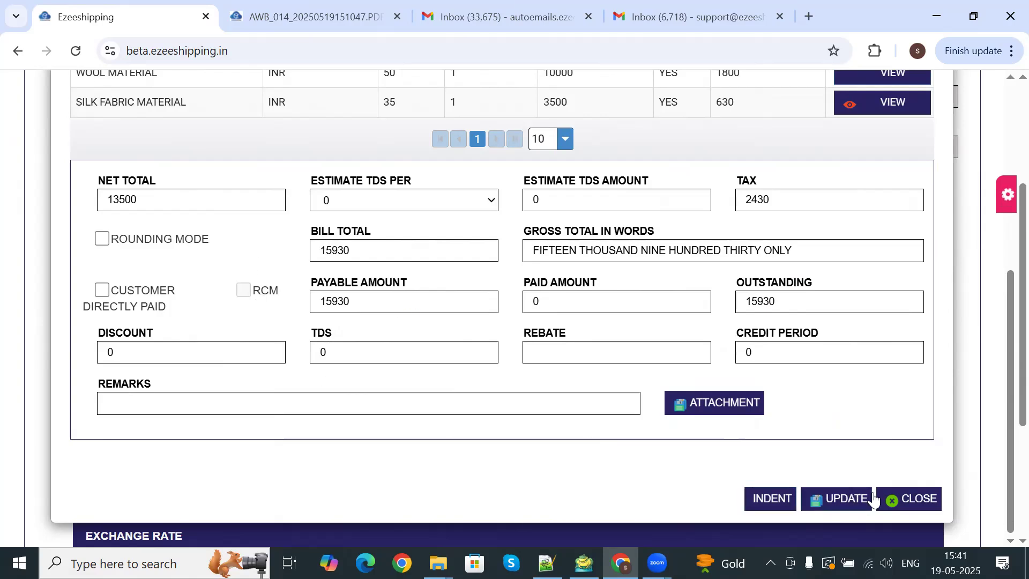
pyautogui.click(892, 502)
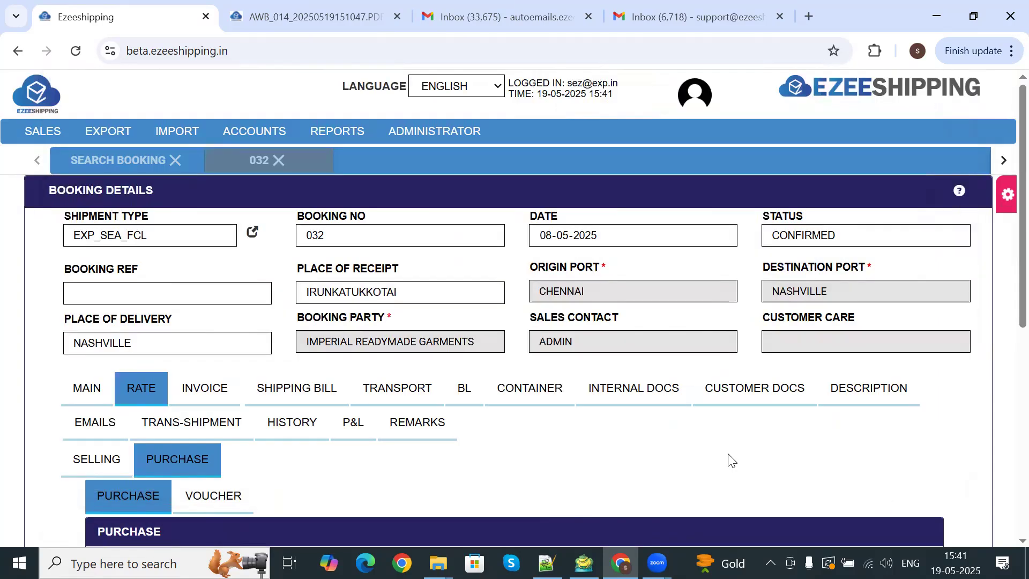
# Switch from the invoice PDF to the booking's purchase list and start a new purchase bill.
pyautogui.scroll(-3, 664, 441)
pyautogui.scroll(-1, 73, 461)
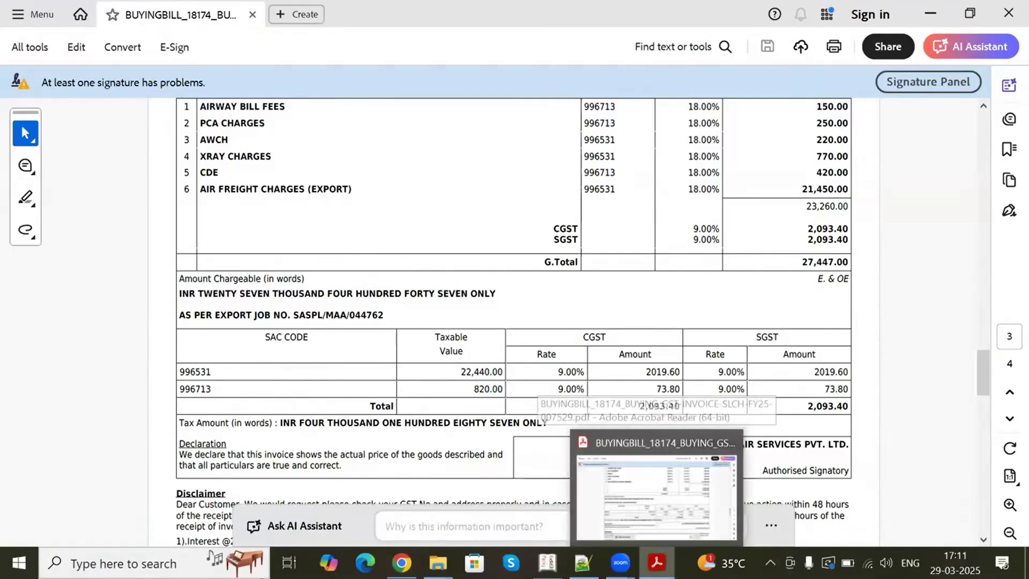
pyautogui.click(656, 562)
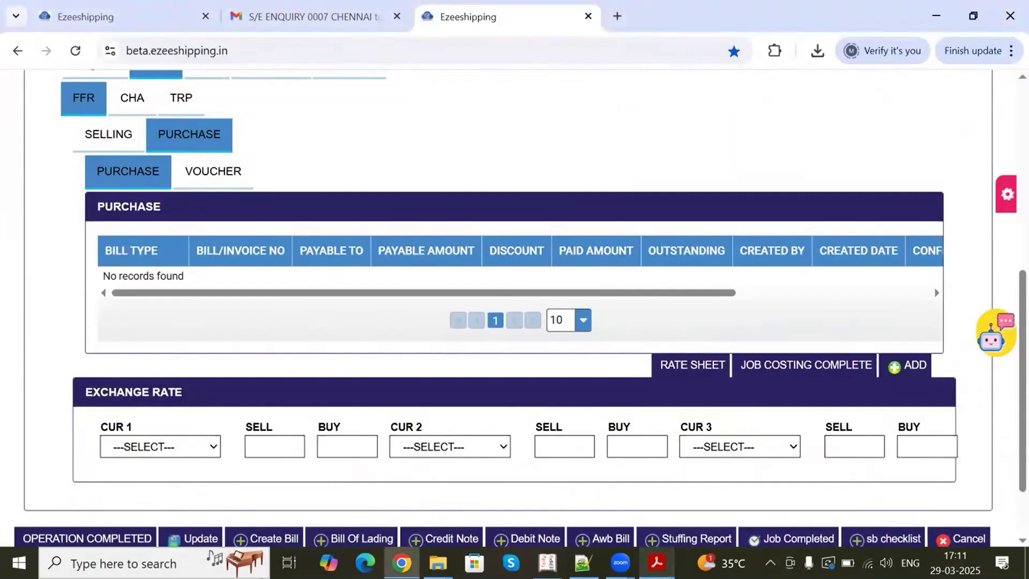
pyautogui.click(901, 369)
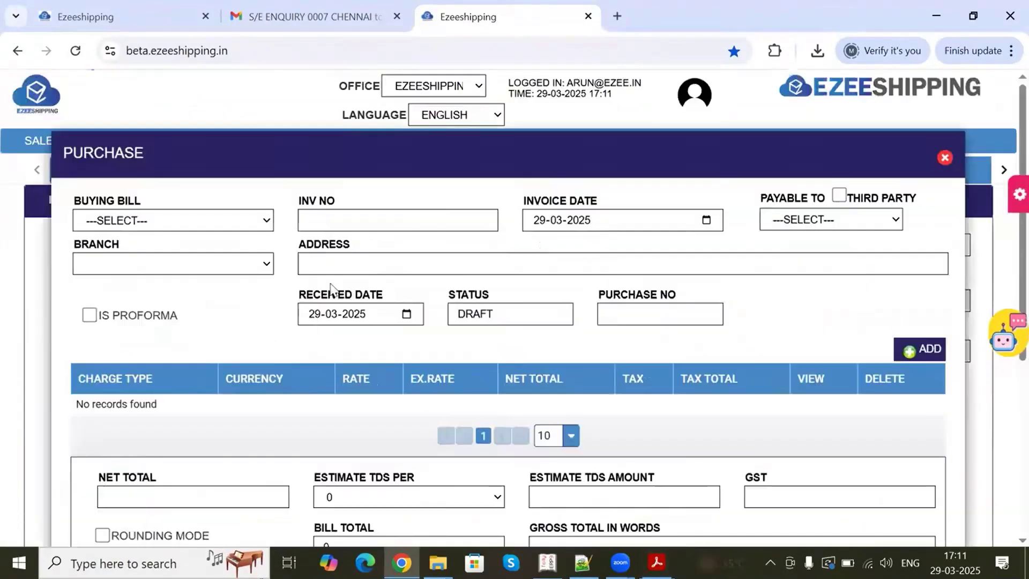
pyautogui.scroll(-5, 330, 284)
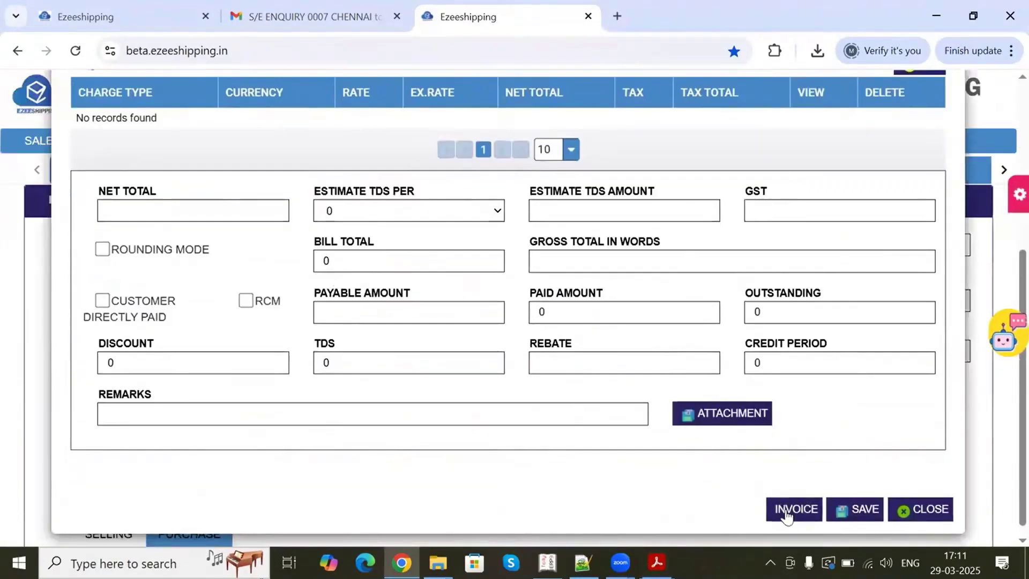
# Upload BUYINGBILL_18174_BUYING_GST-INVOICE-SLCH-FY25-007529.pdf as the purchase bill's invoice with pages set to 1.
pyautogui.click(786, 515)
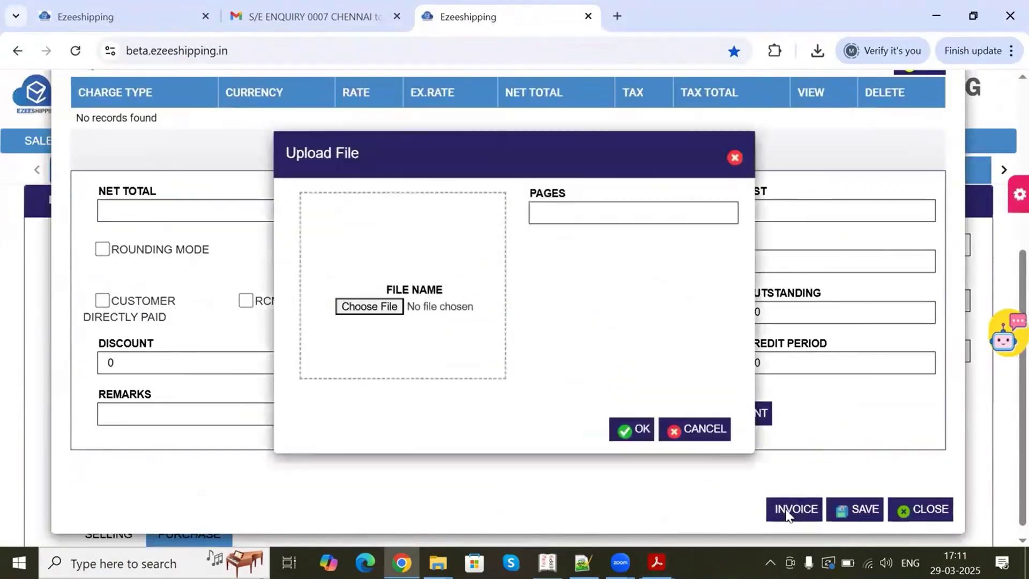
pyautogui.click(365, 309)
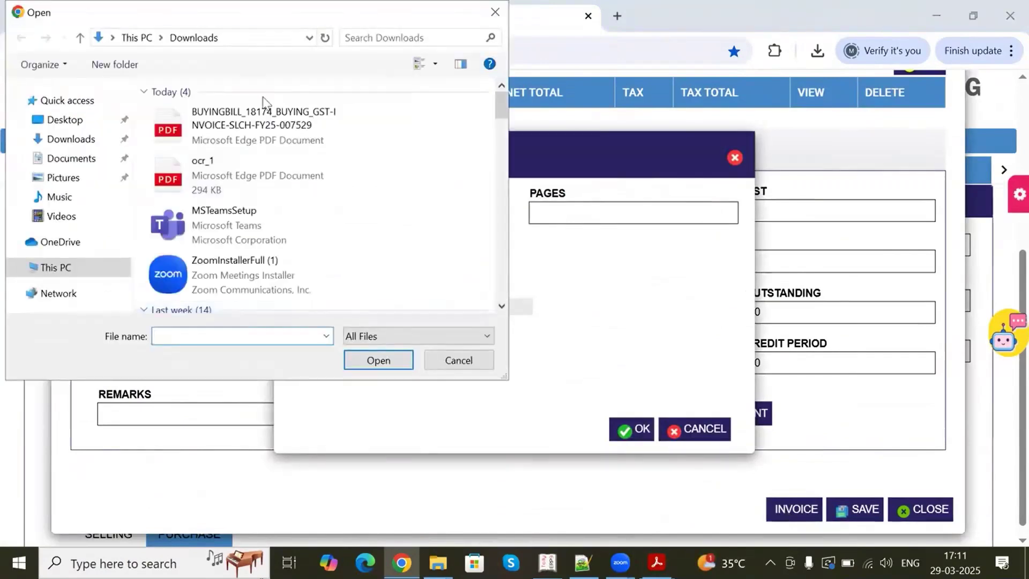
pyautogui.doubleClick(231, 138)
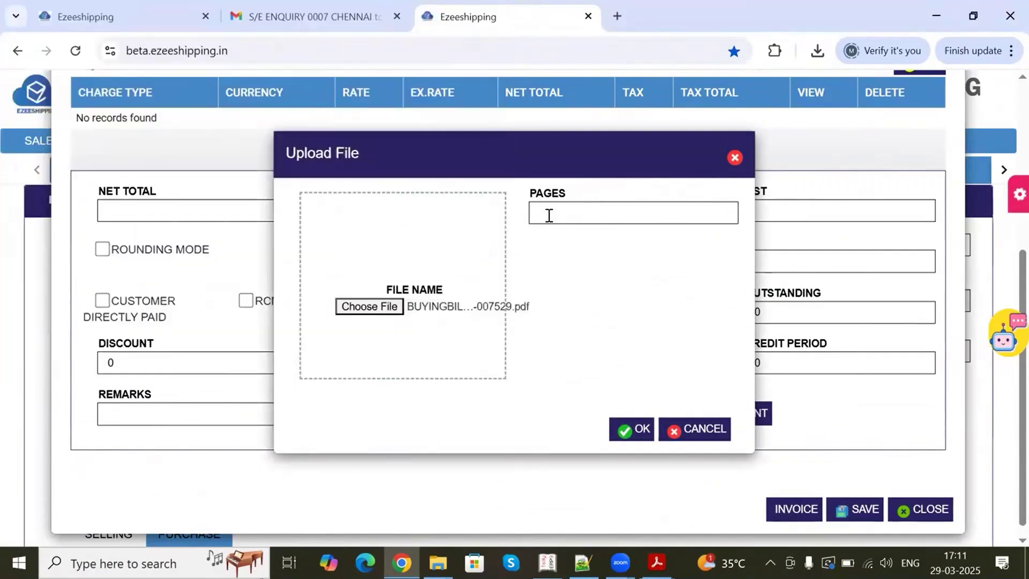
pyautogui.click(547, 219)
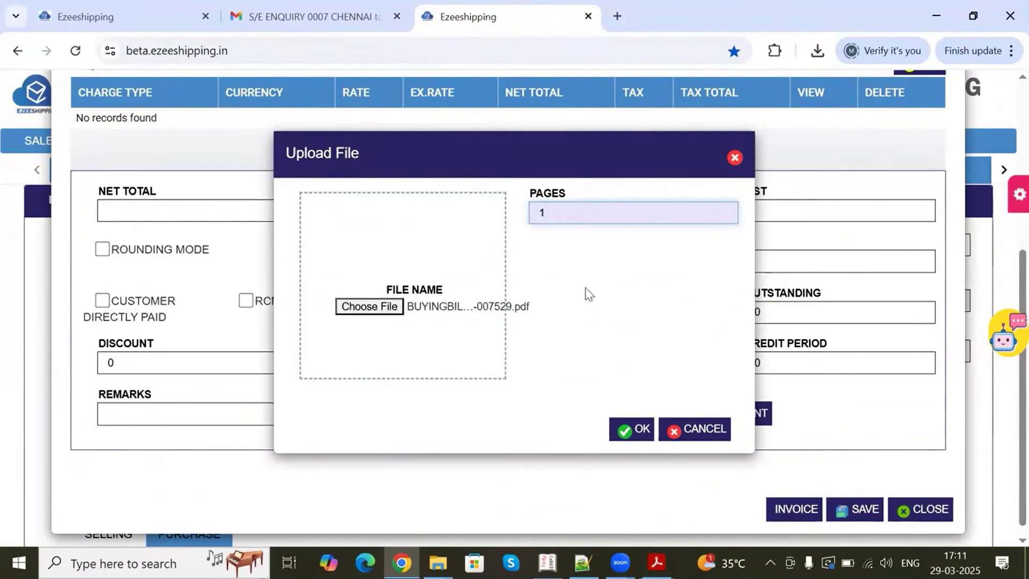
pyautogui.click(620, 431)
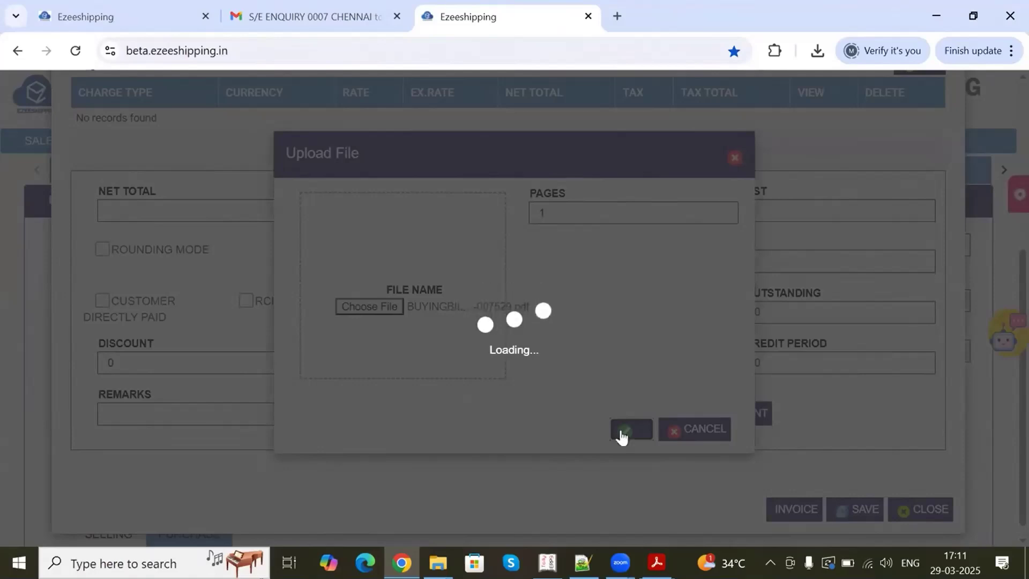
# Set the purchase's buying bill to FREIGHT BILL and its payable party to PENNAR INNDUSTRIES LIMITED.
pyautogui.scroll(2, 441, 284)
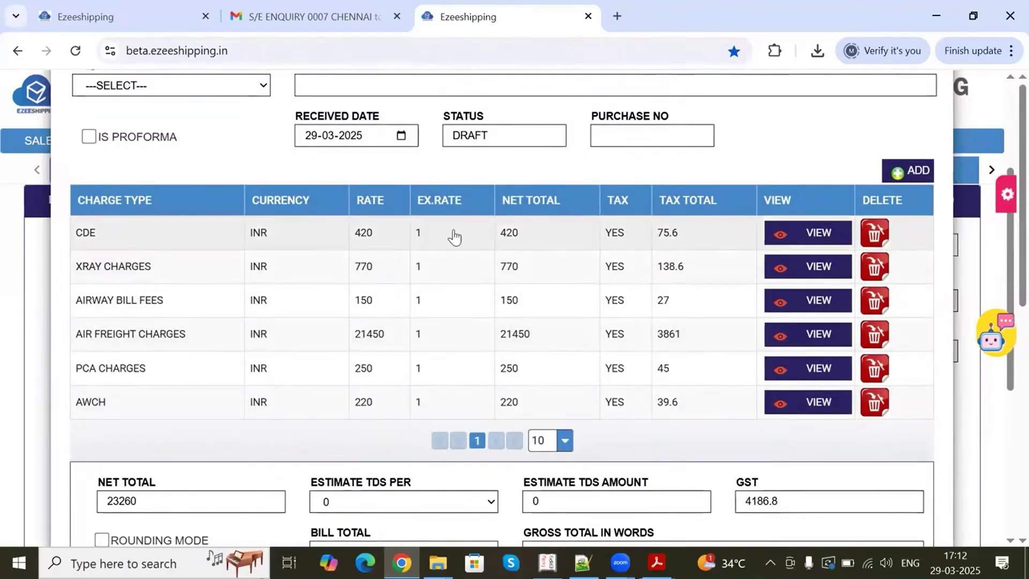
pyautogui.scroll(3, 455, 236)
pyautogui.click(160, 221)
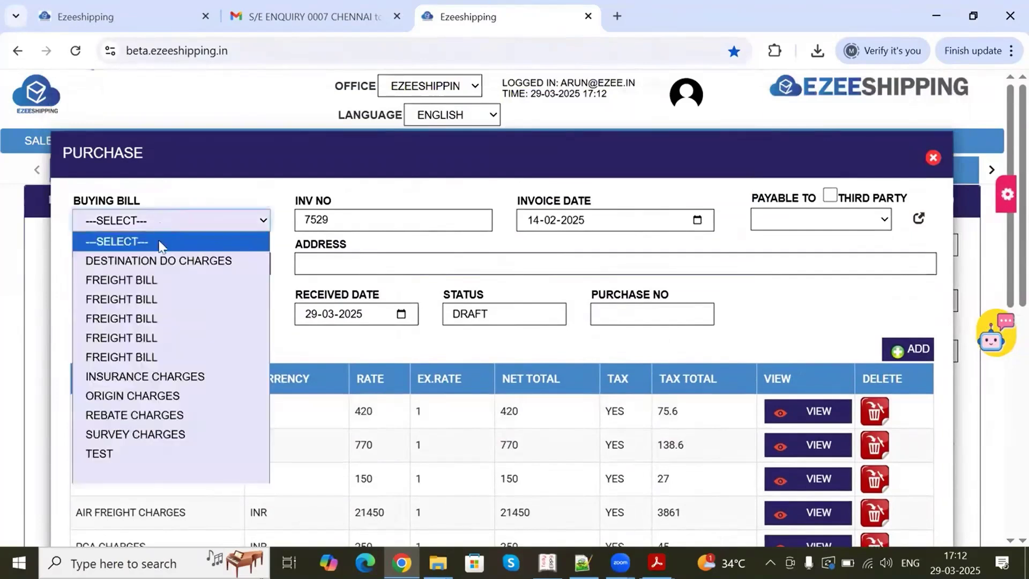
pyautogui.click(161, 279)
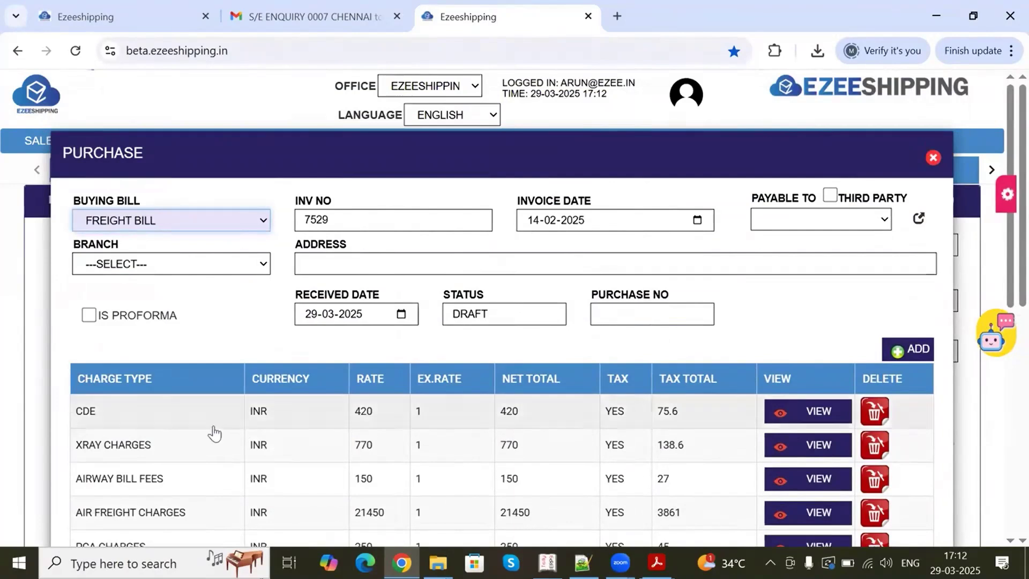
pyautogui.click(807, 214)
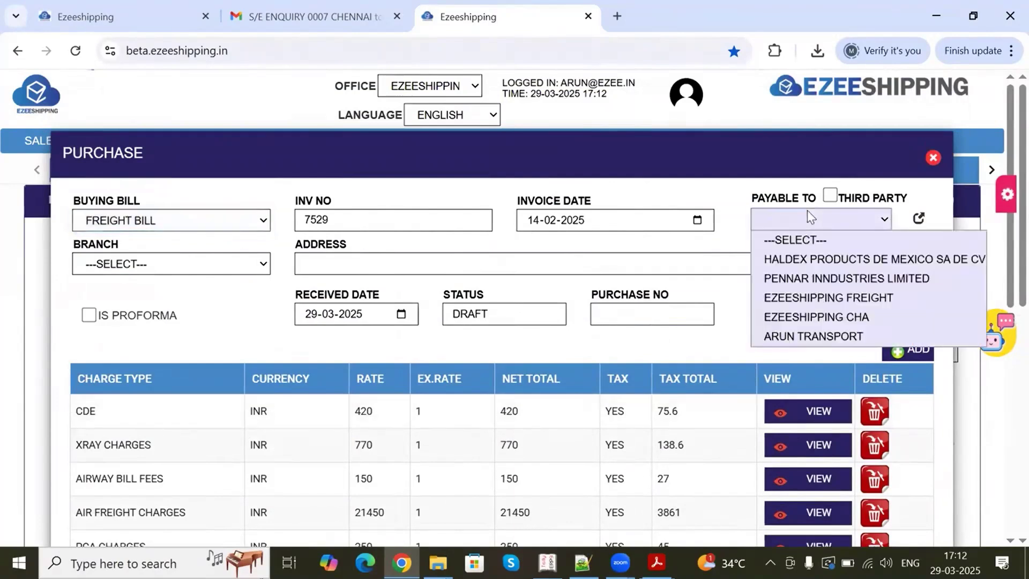
pyautogui.click(797, 275)
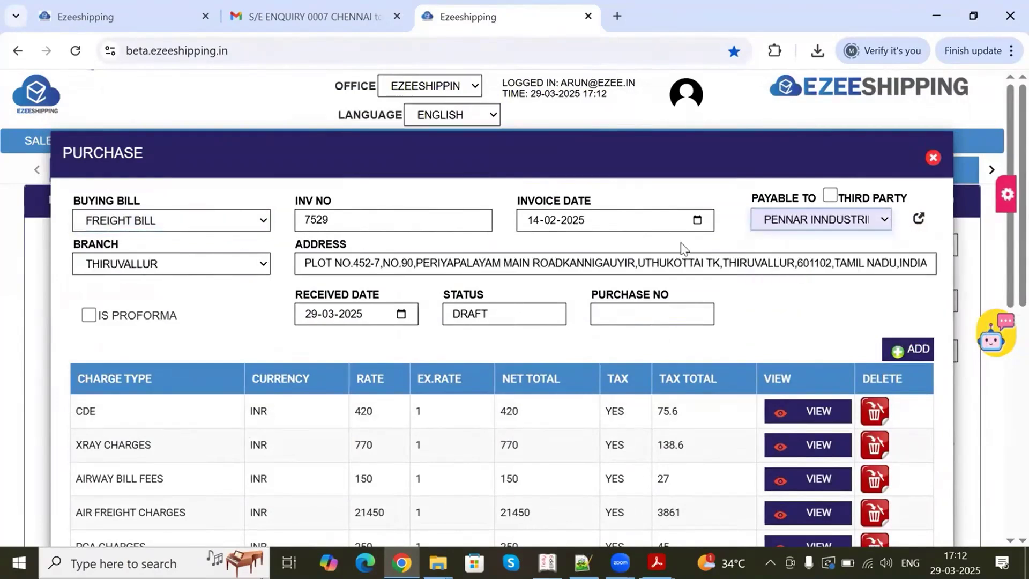
# Compare the purchase bill's charges, net total, GST and payable amount with the original invoice PDF in Acrobat Reader.
pyautogui.scroll(-3, 462, 243)
pyautogui.scroll(-3, 462, 245)
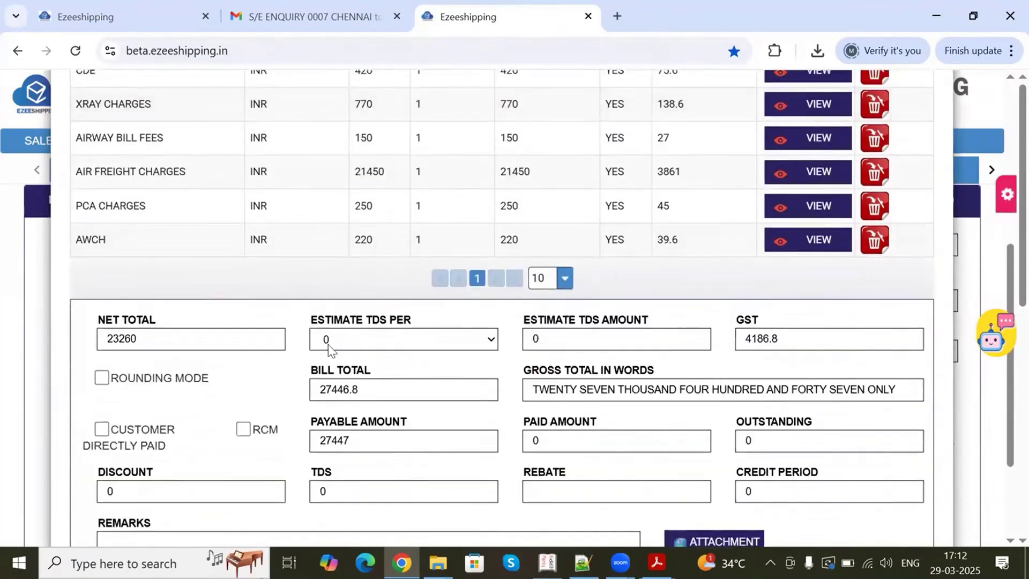
pyautogui.scroll(-1, 326, 342)
pyautogui.scroll(-1, 326, 344)
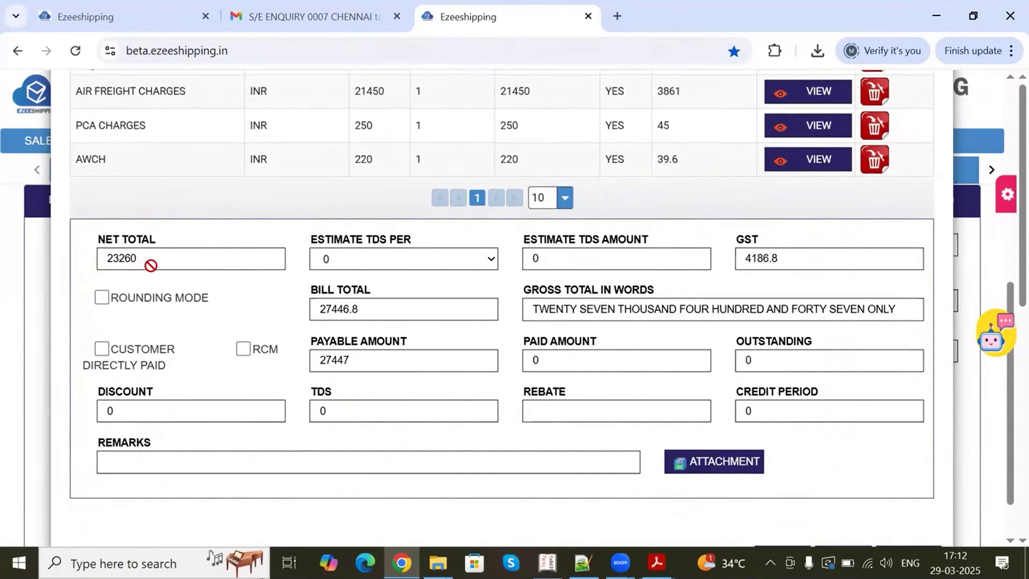
pyautogui.click(656, 563)
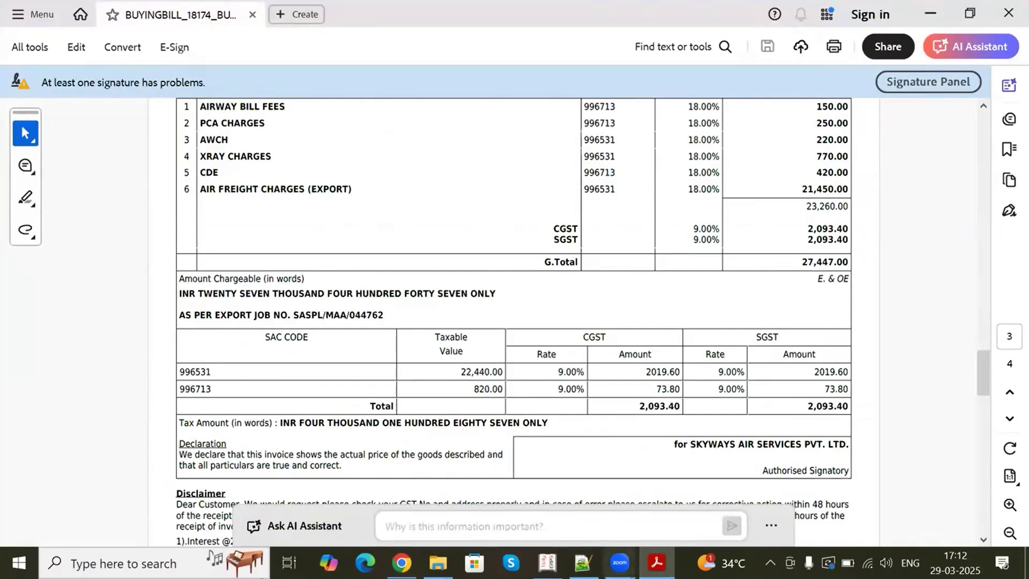
pyautogui.click(656, 563)
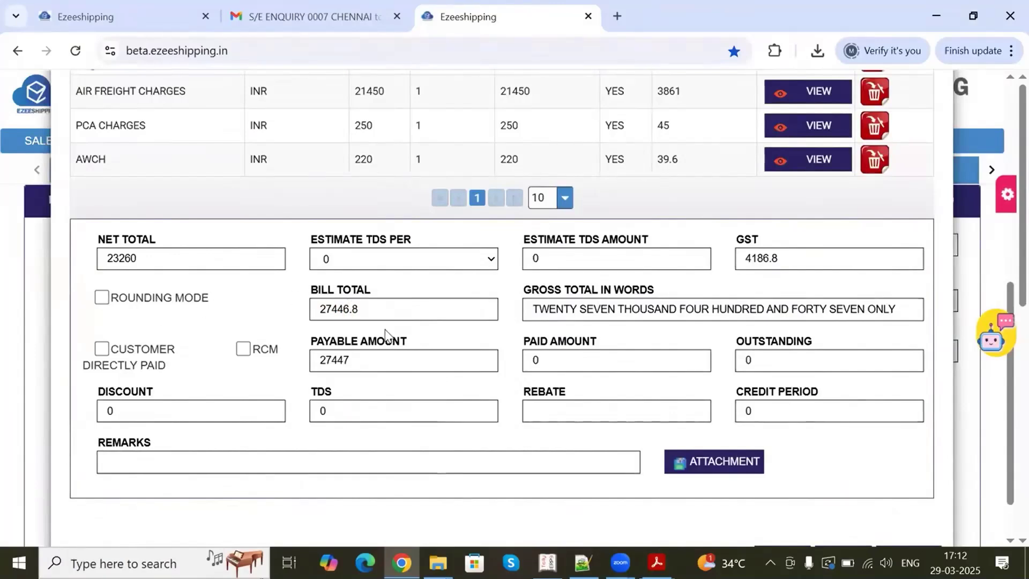
pyautogui.scroll(-1, 530, 337)
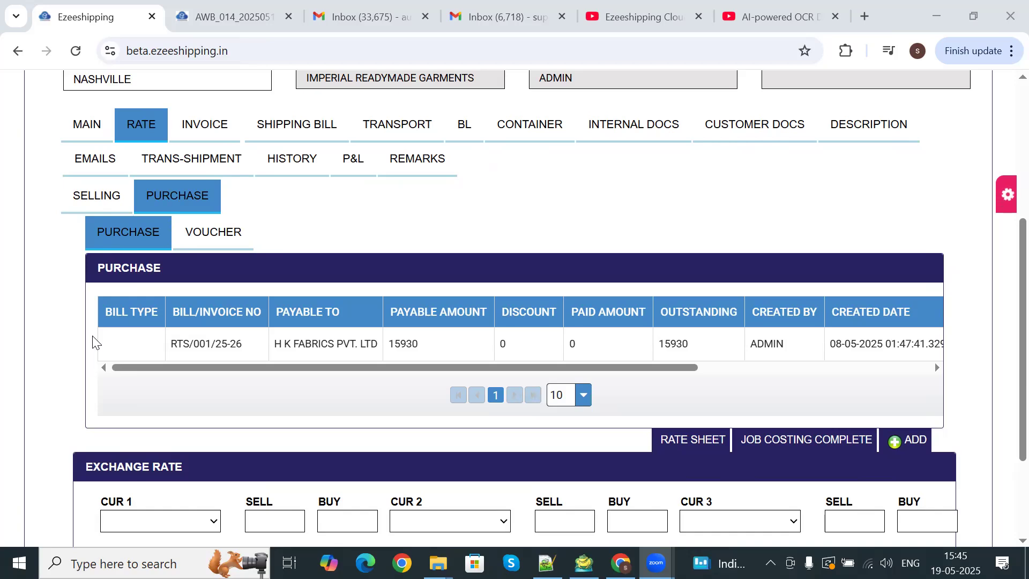
pyautogui.scroll(-1, 95, 338)
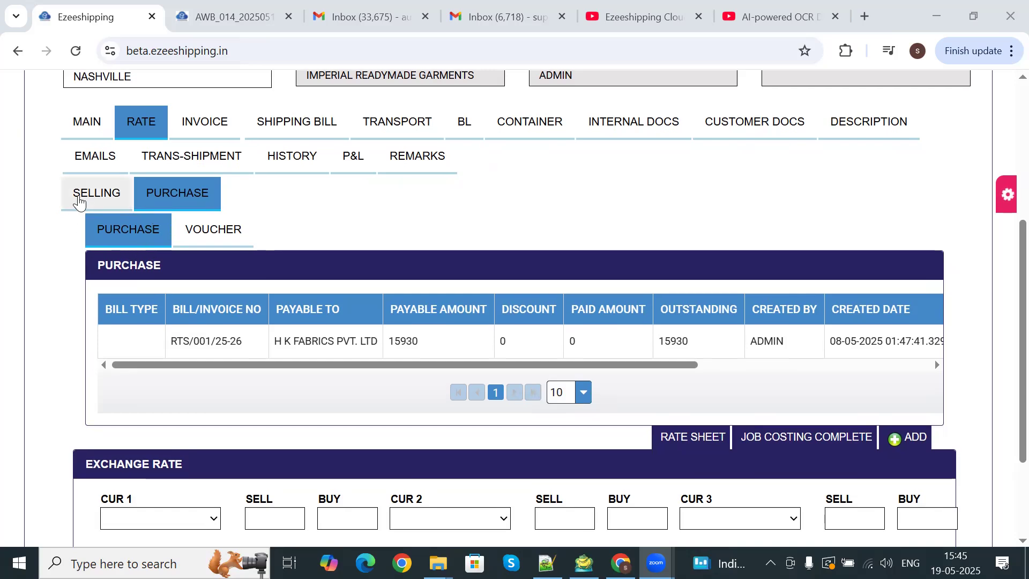
# Show the booking's selling rates and review the charges, units, taxes and bill status.
pyautogui.click(79, 201)
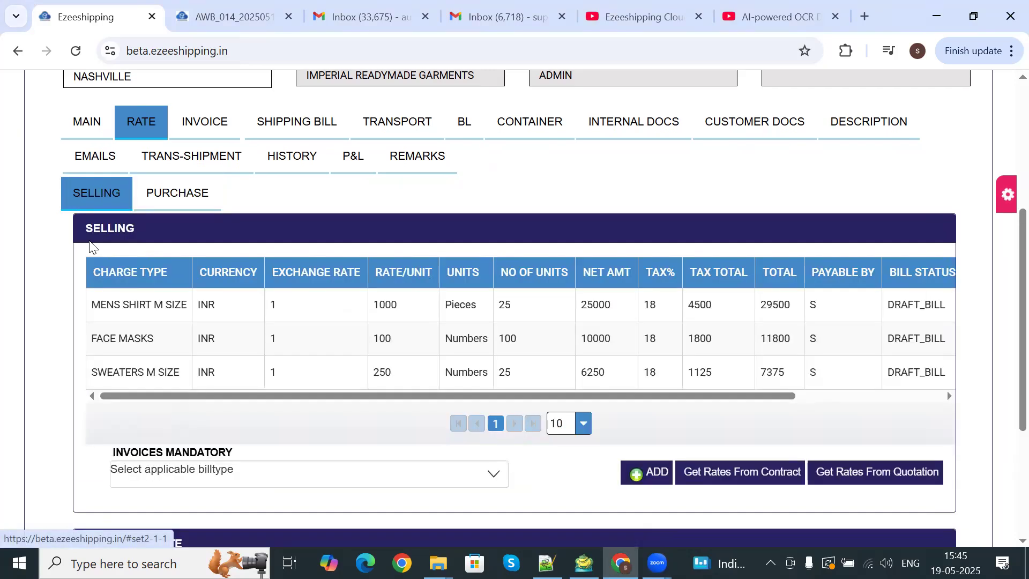
pyautogui.scroll(-1, 134, 370)
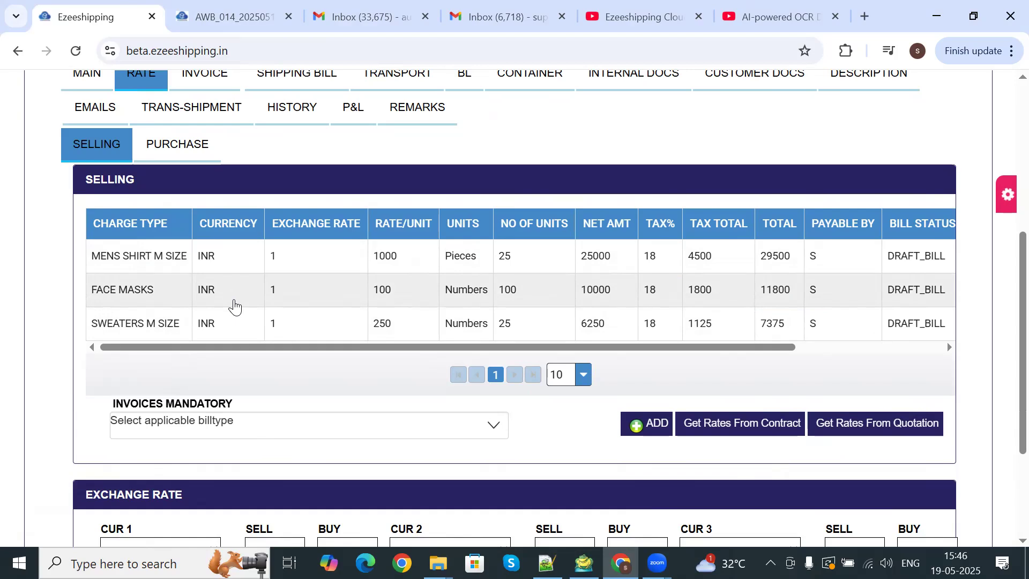
pyautogui.scroll(-3, 129, 366)
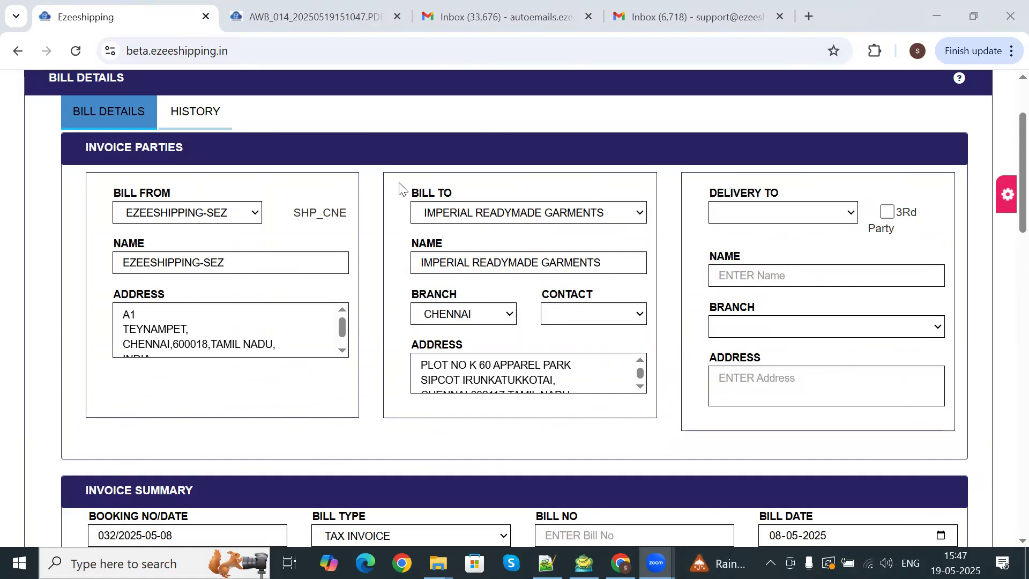
# Review the draft bill's invoice parties, bill type options, invoice summary, bill items and total summary.
pyautogui.scroll(-4, 399, 189)
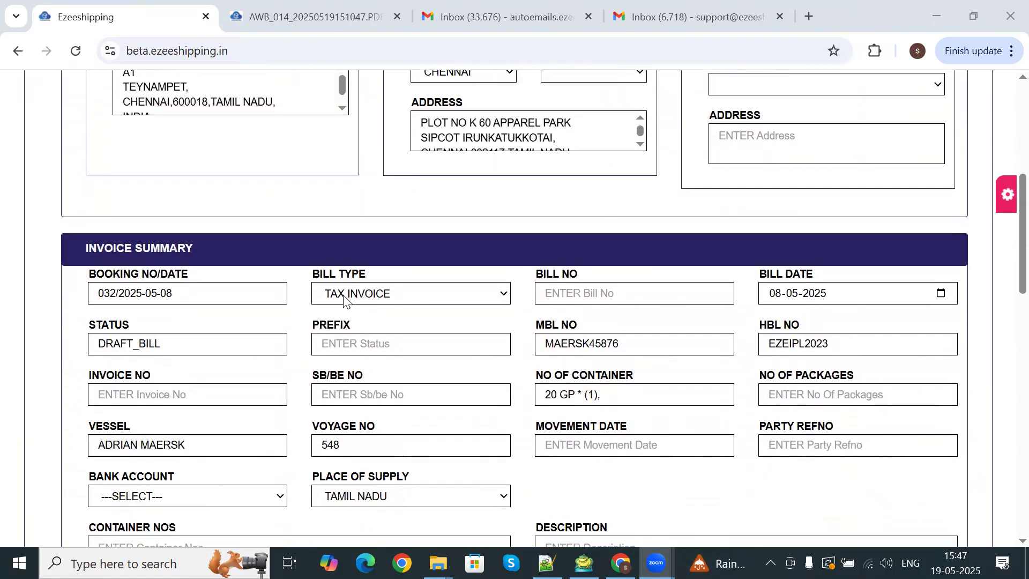
pyautogui.click(344, 301)
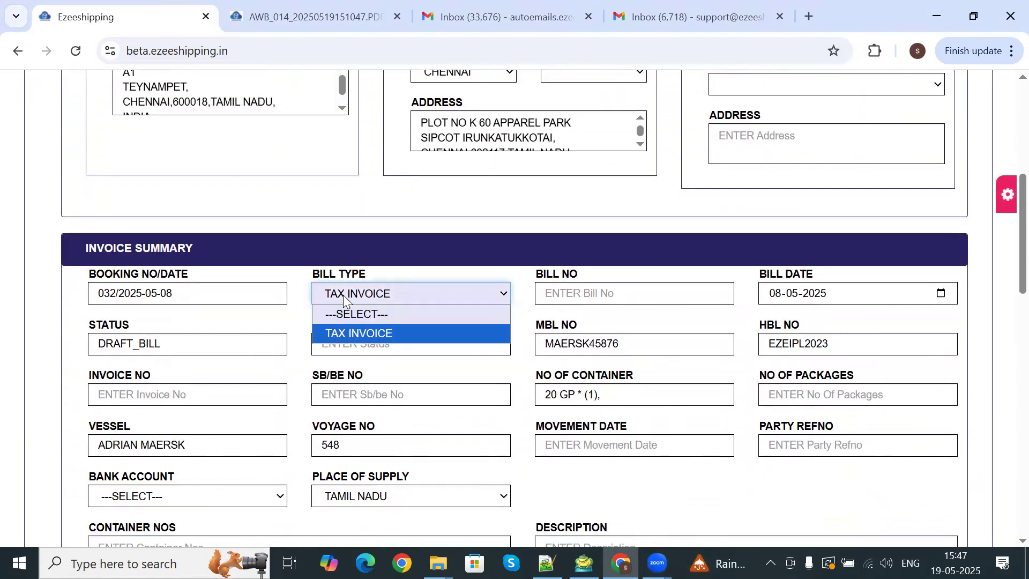
pyautogui.click(345, 301)
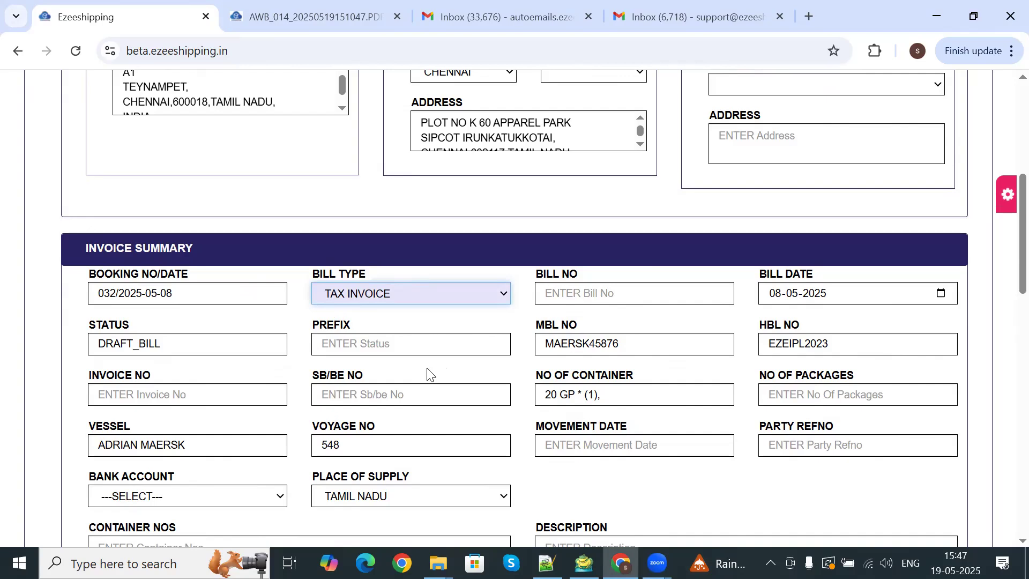
pyautogui.scroll(-8, 428, 373)
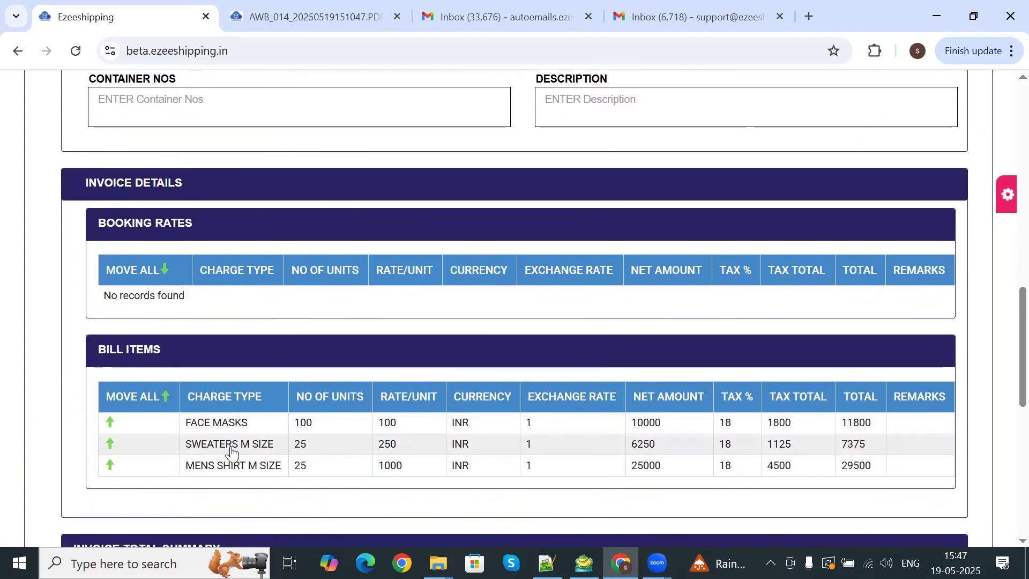
pyautogui.scroll(-9, 236, 450)
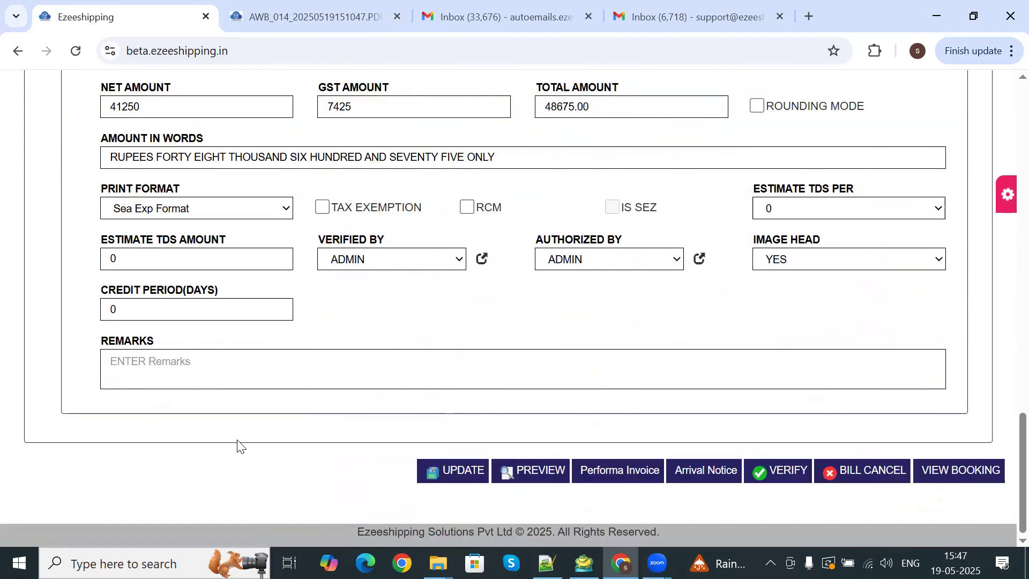
# Preview the draft bill as a proforma PDF and examine its customer details, charges, tax breakdown and bank details.
pyautogui.click(521, 473)
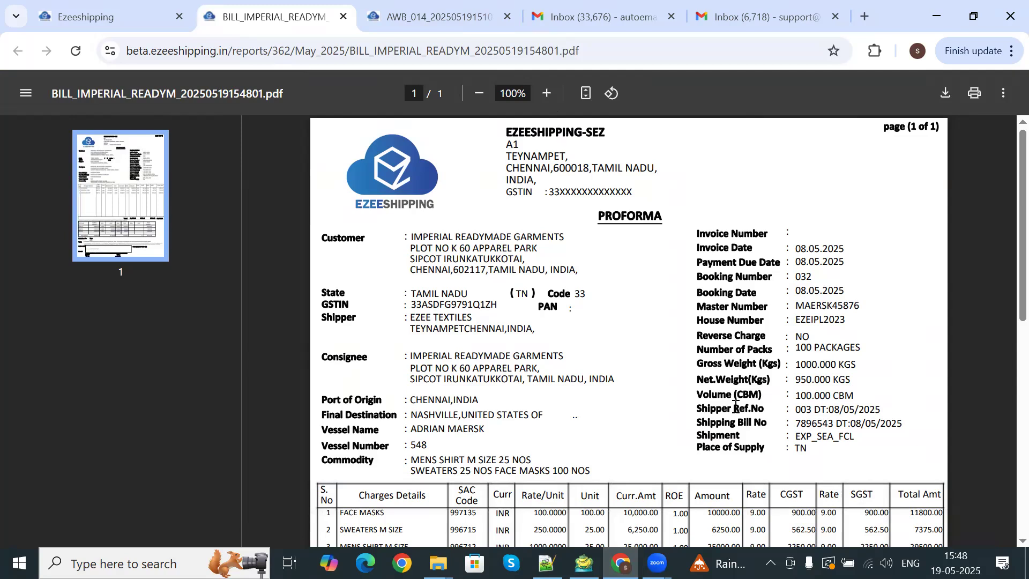
pyautogui.scroll(-1, 736, 405)
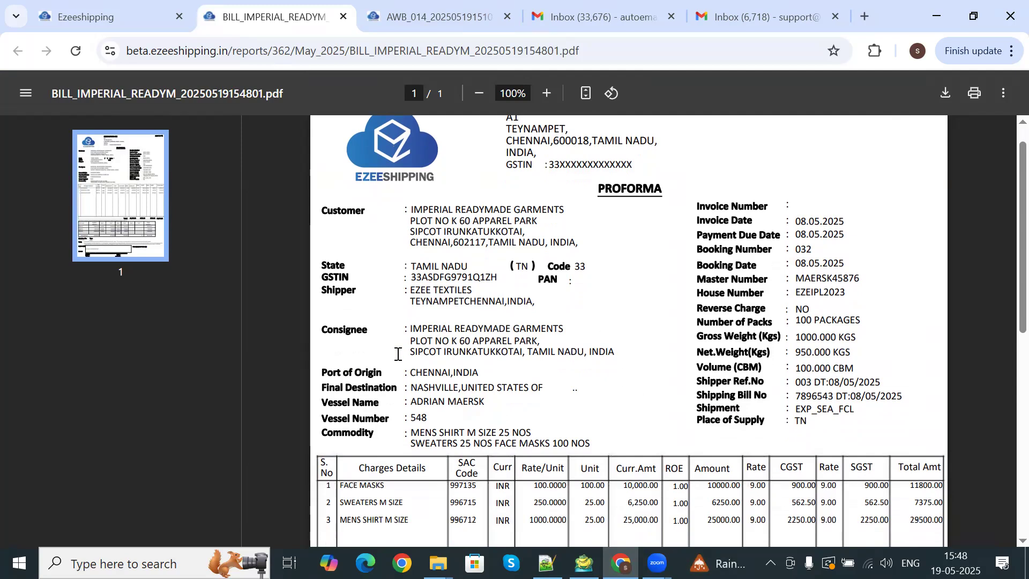
pyautogui.scroll(-3, 387, 362)
pyautogui.scroll(-4, 387, 361)
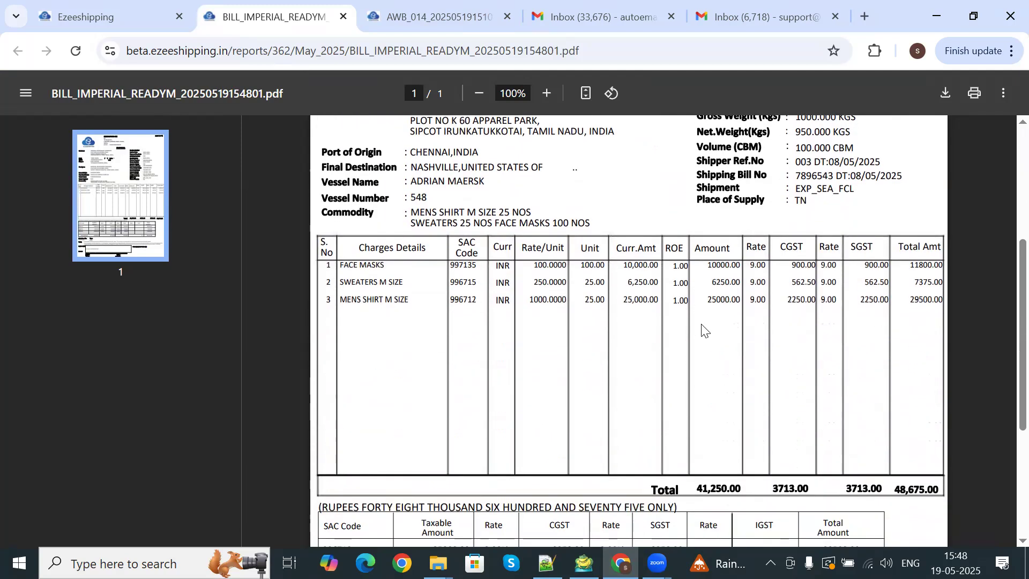
pyautogui.scroll(-4, 702, 327)
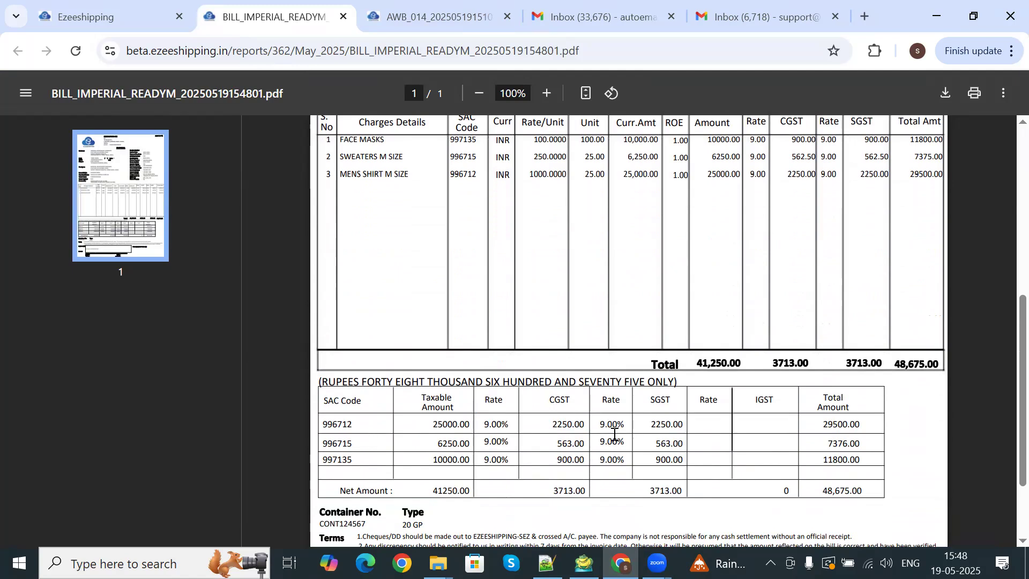
pyautogui.scroll(-3, 614, 434)
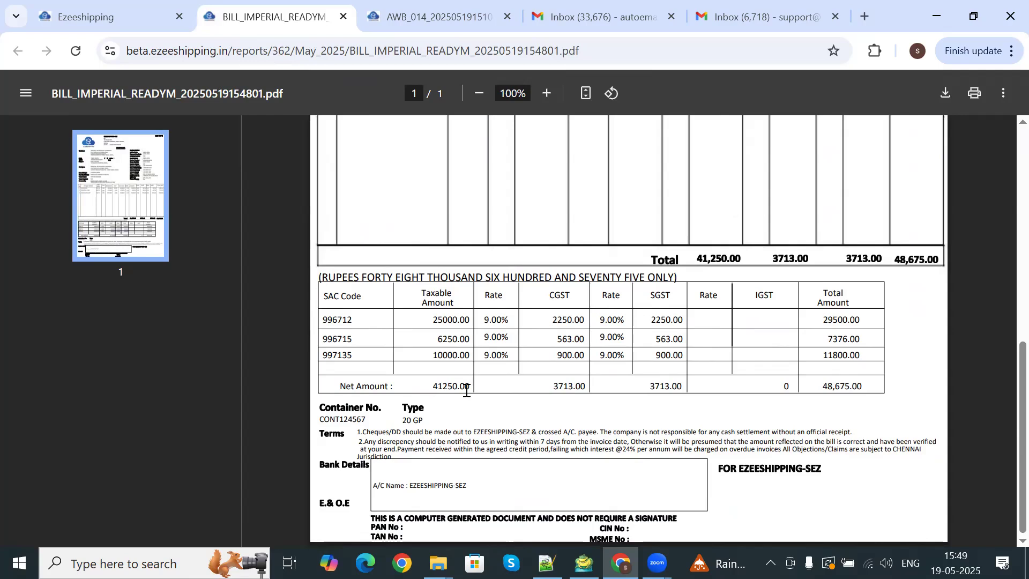
pyautogui.scroll(5, 369, 287)
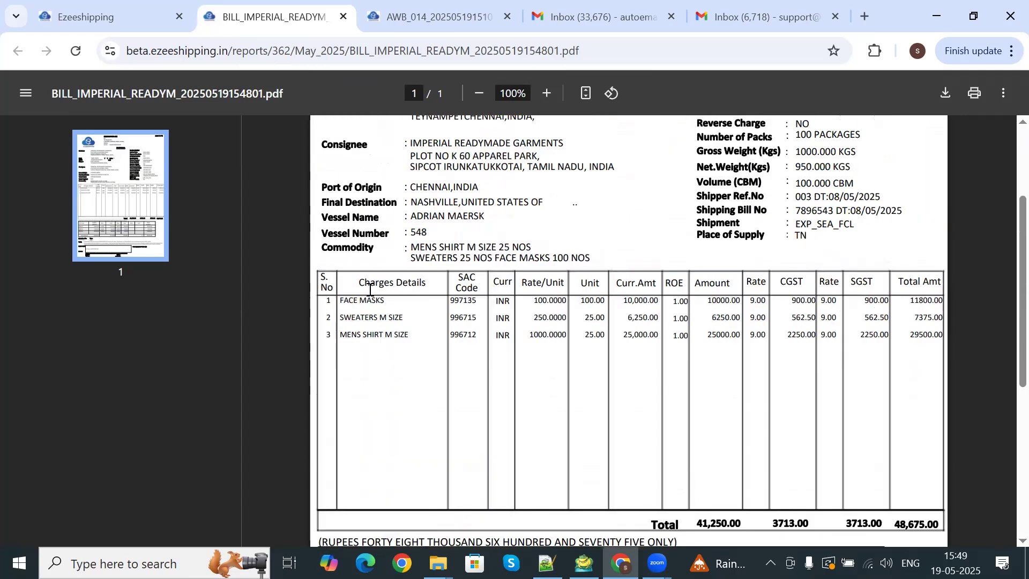
pyautogui.scroll(4, 370, 289)
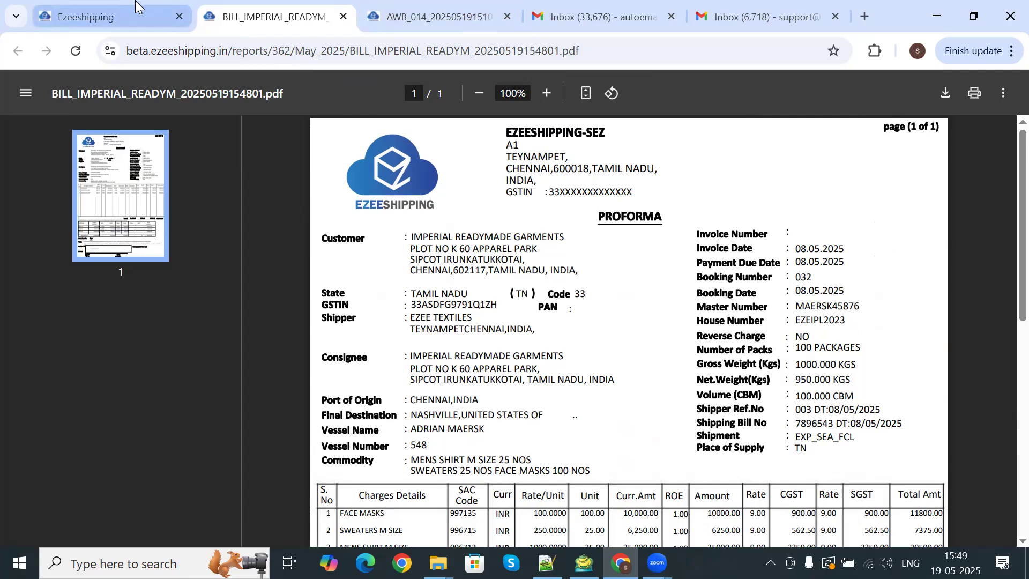
pyautogui.click(134, 13)
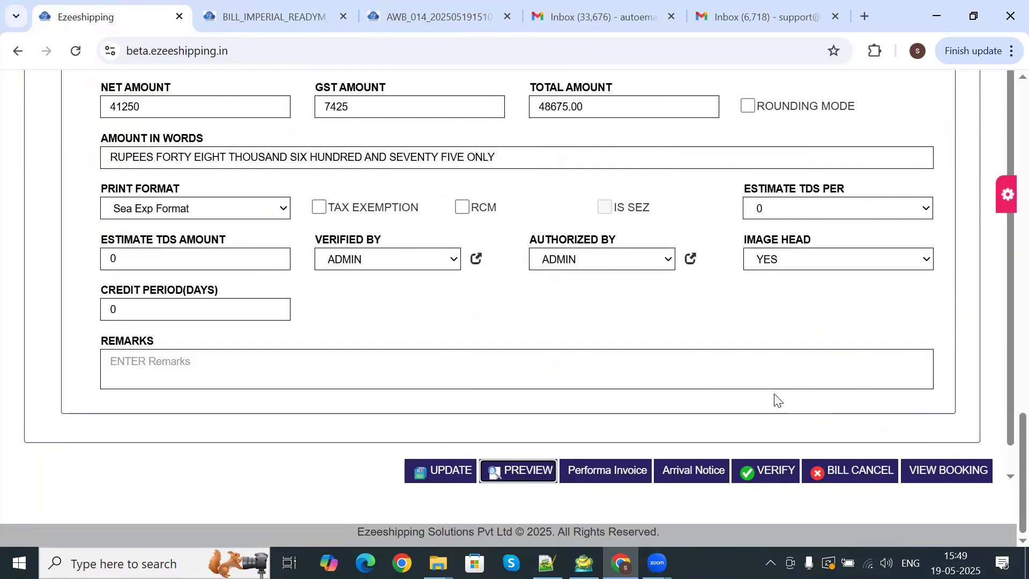
pyautogui.click(272, 16)
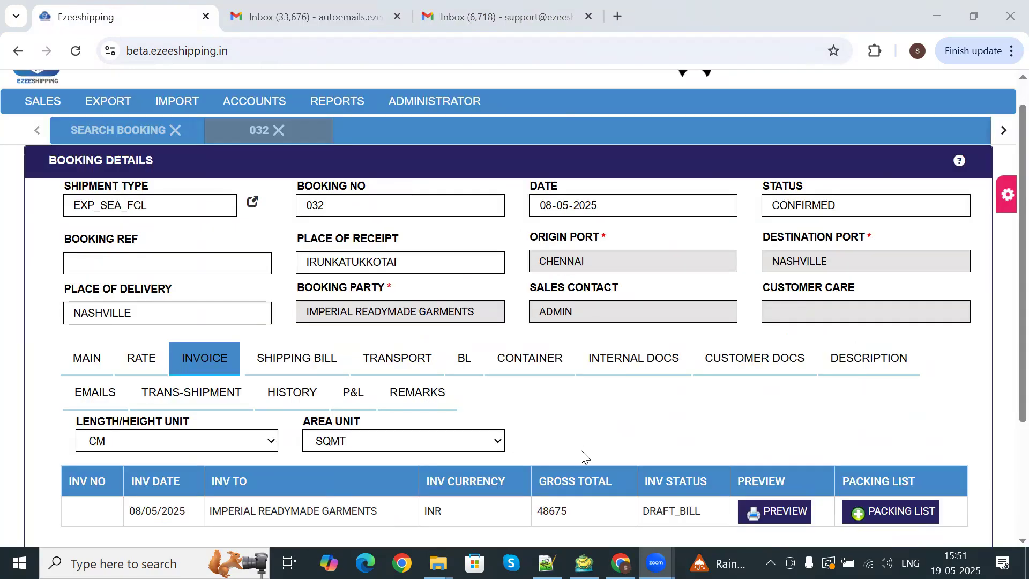
# Generate and check the printable packing list for the booking's draft invoice.
pyautogui.scroll(-2, 580, 450)
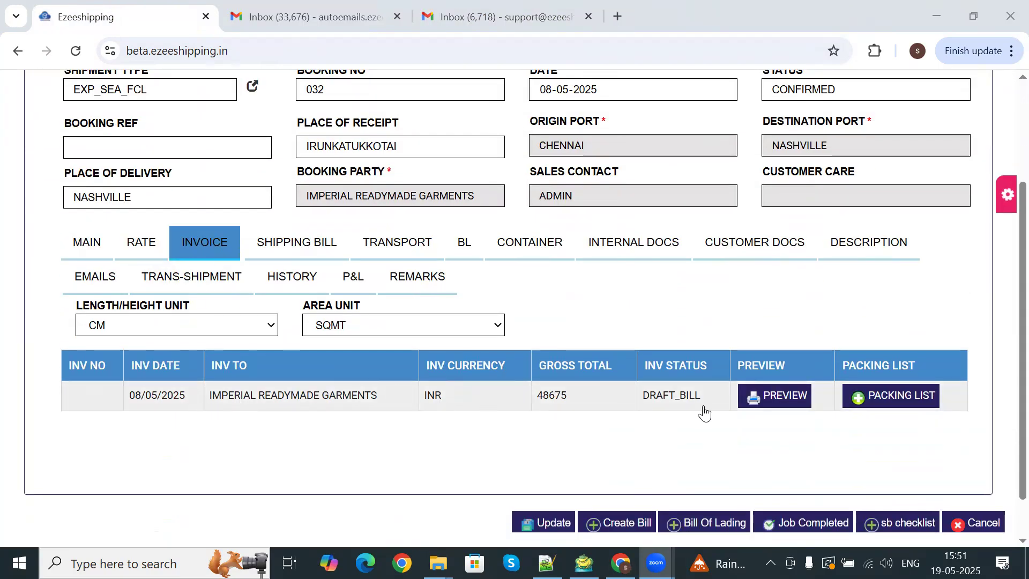
pyautogui.click(872, 400)
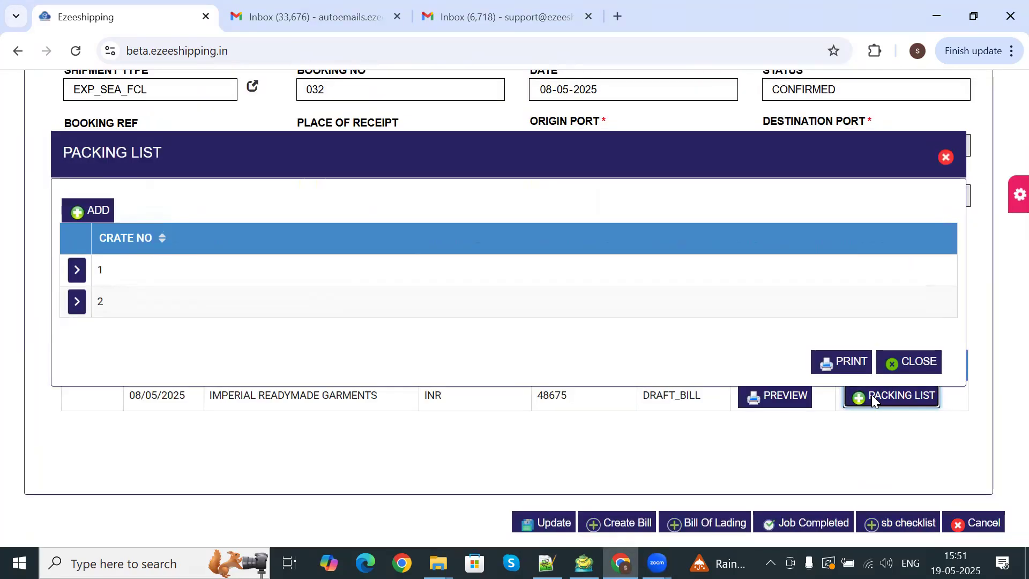
pyautogui.click(839, 364)
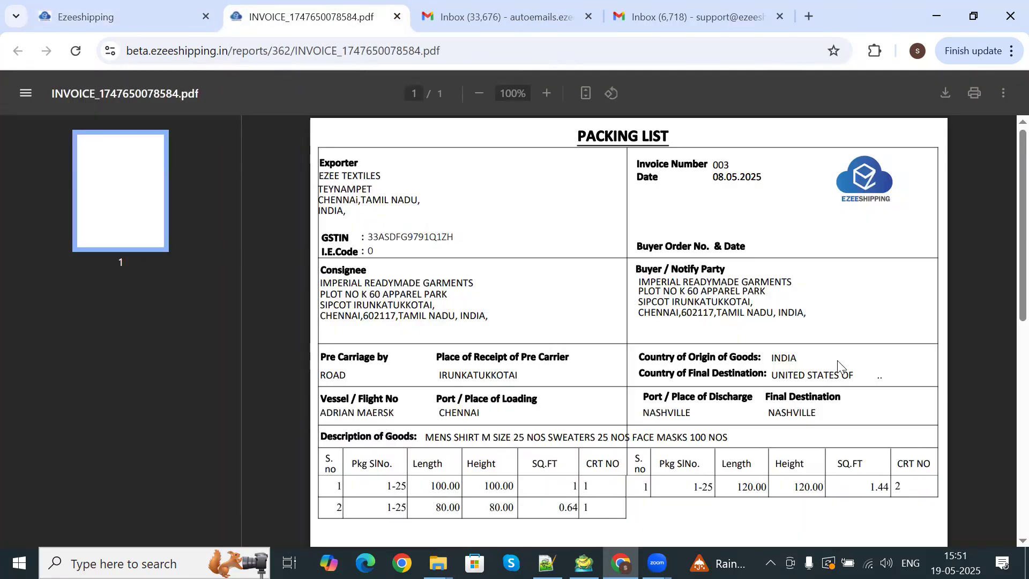
pyautogui.scroll(-1, 631, 408)
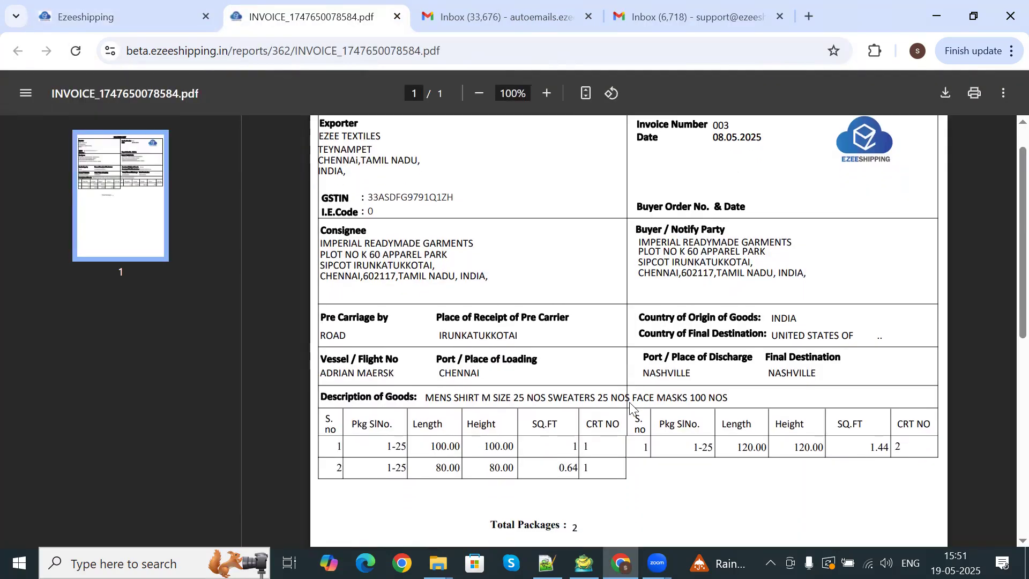
pyautogui.scroll(1, 631, 409)
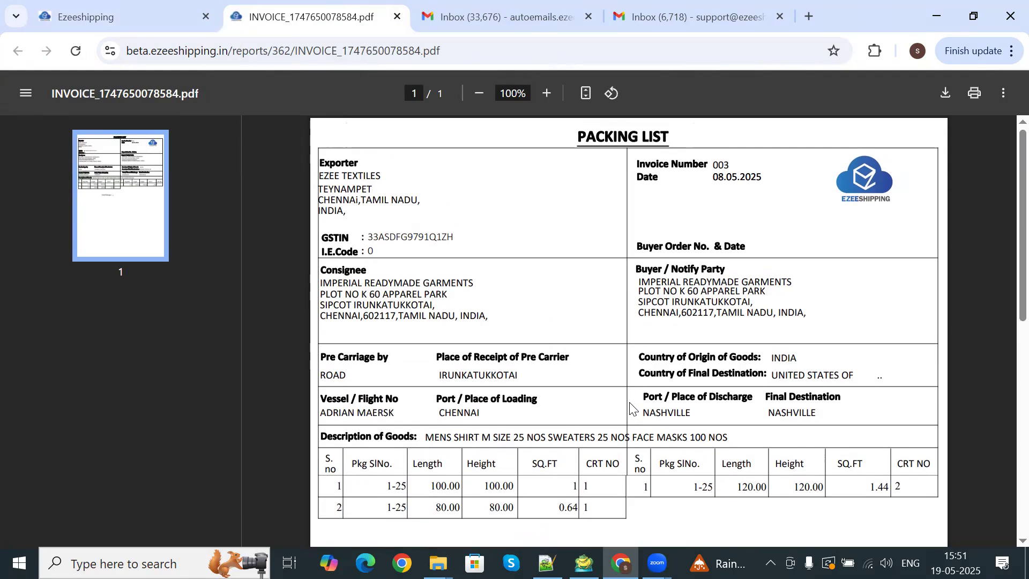
pyautogui.click(134, 14)
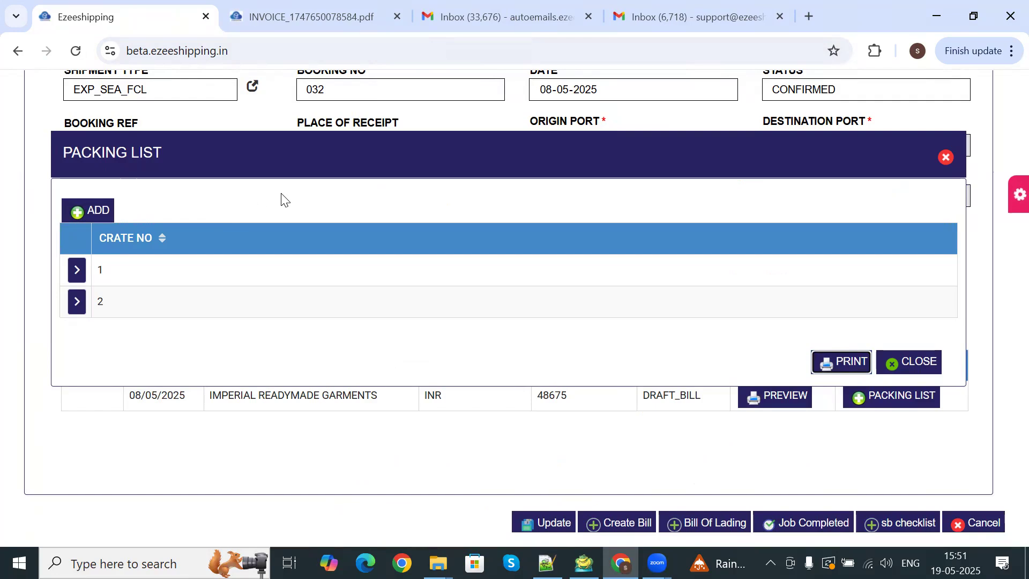
pyautogui.click(914, 367)
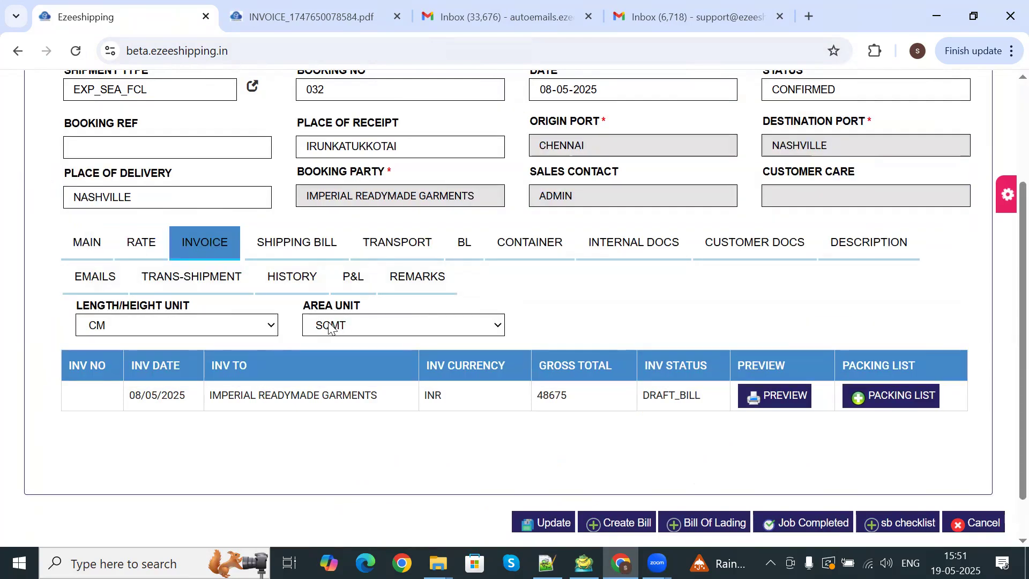
# Review the booking's main details, covering the involved parties, vessel and voyage details and shipment details.
pyautogui.scroll(3, 325, 328)
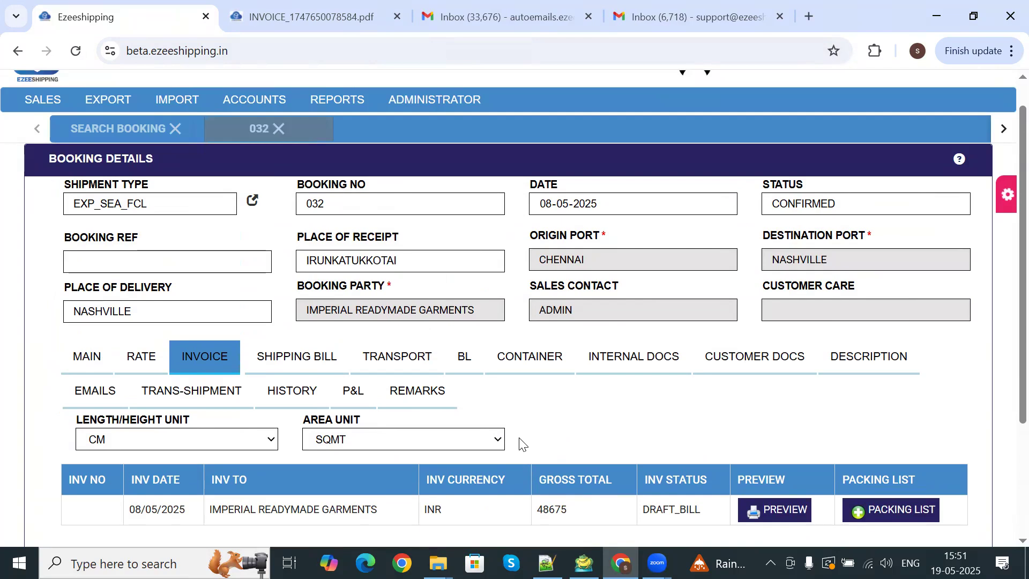
pyautogui.click(95, 362)
pyautogui.scroll(-4, 50, 482)
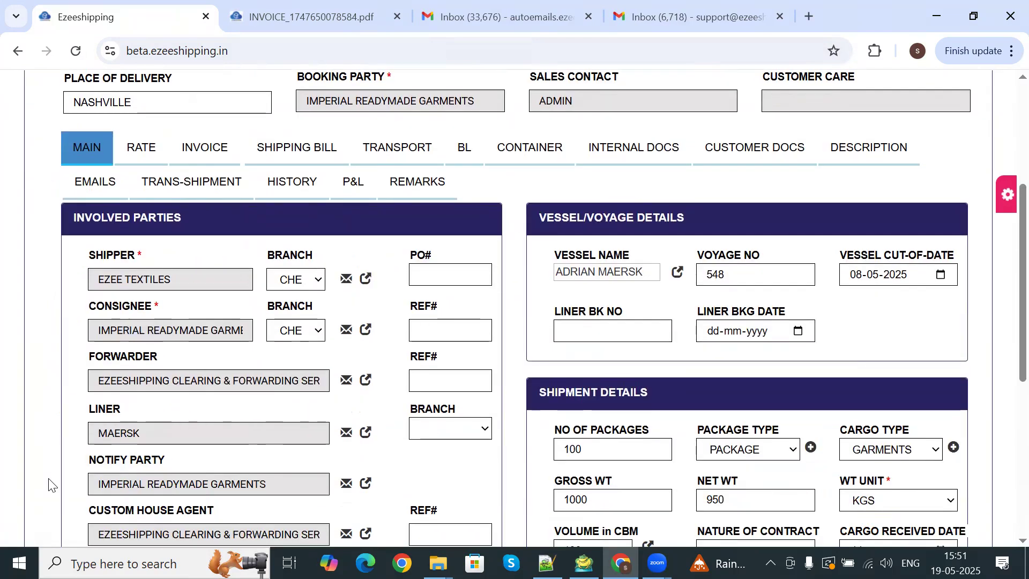
pyautogui.scroll(-2, 49, 485)
pyautogui.scroll(-1, 41, 314)
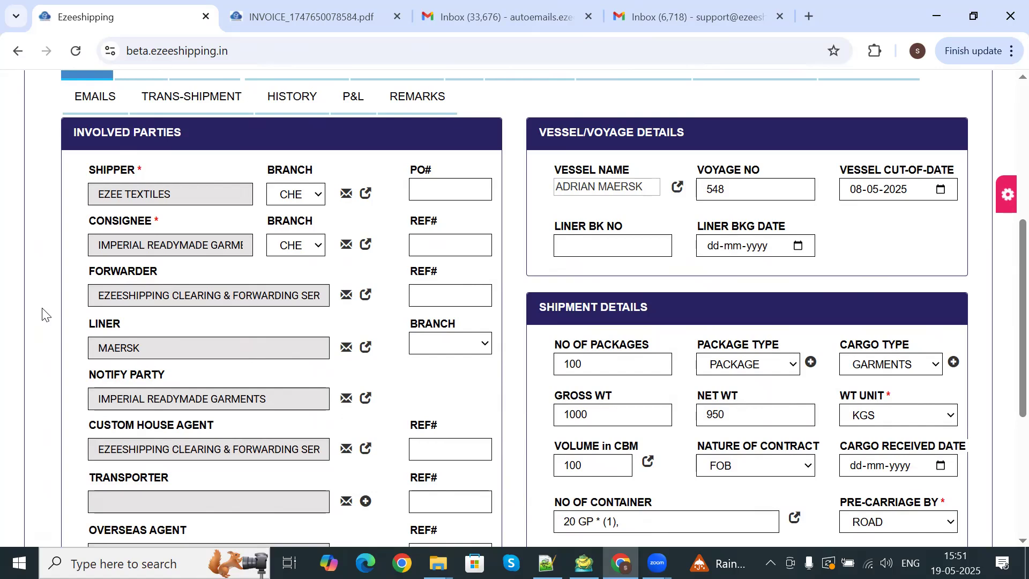
pyautogui.scroll(-1, 46, 314)
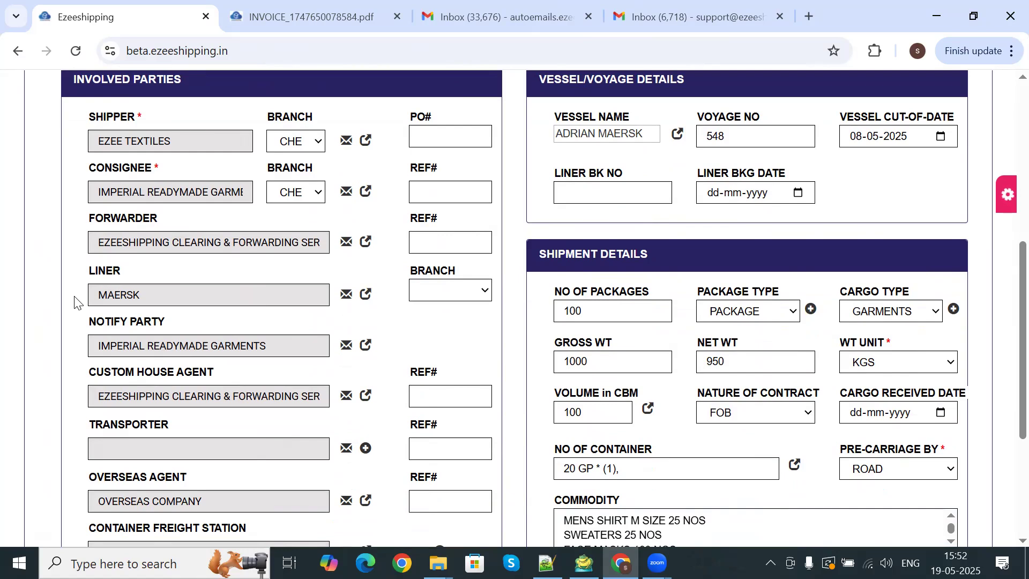
pyautogui.scroll(-1, 89, 344)
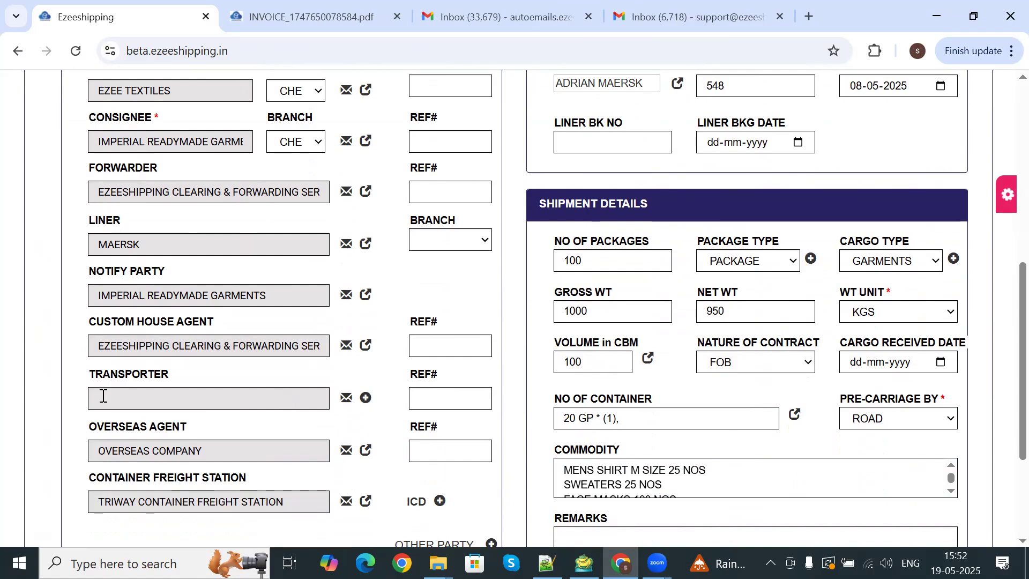
pyautogui.scroll(-1, 103, 396)
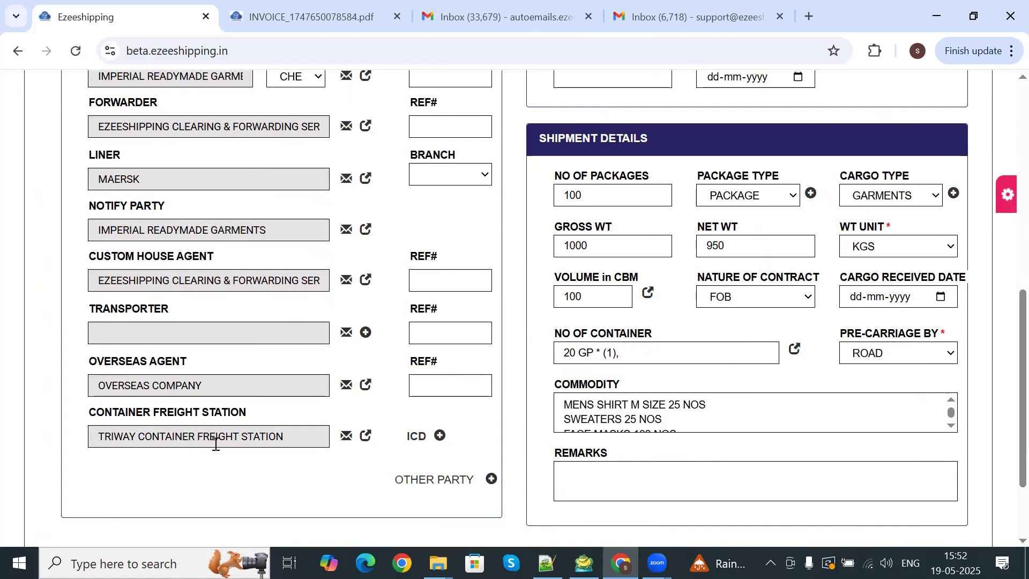
pyautogui.scroll(5, 30, 373)
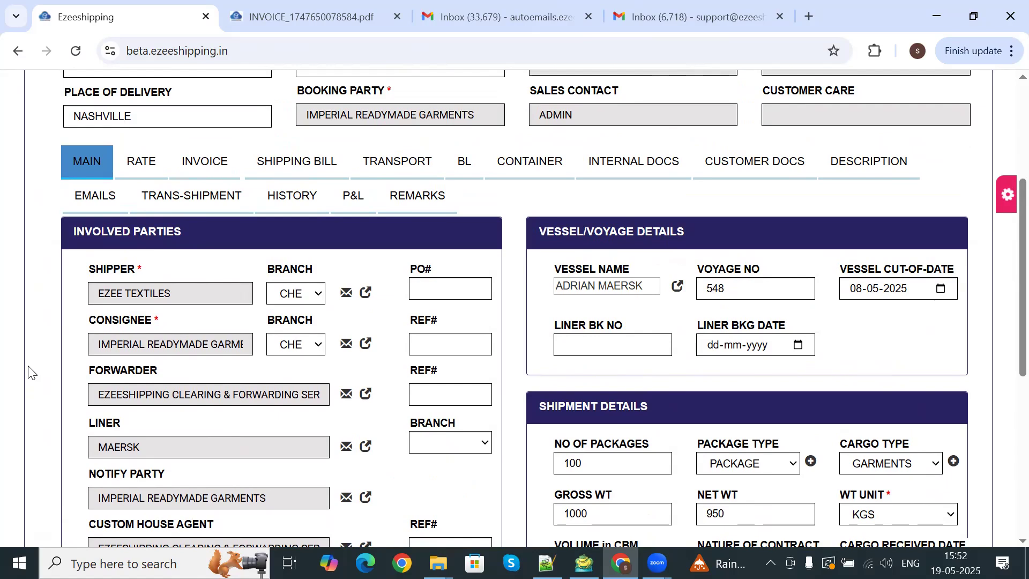
pyautogui.scroll(1, 29, 372)
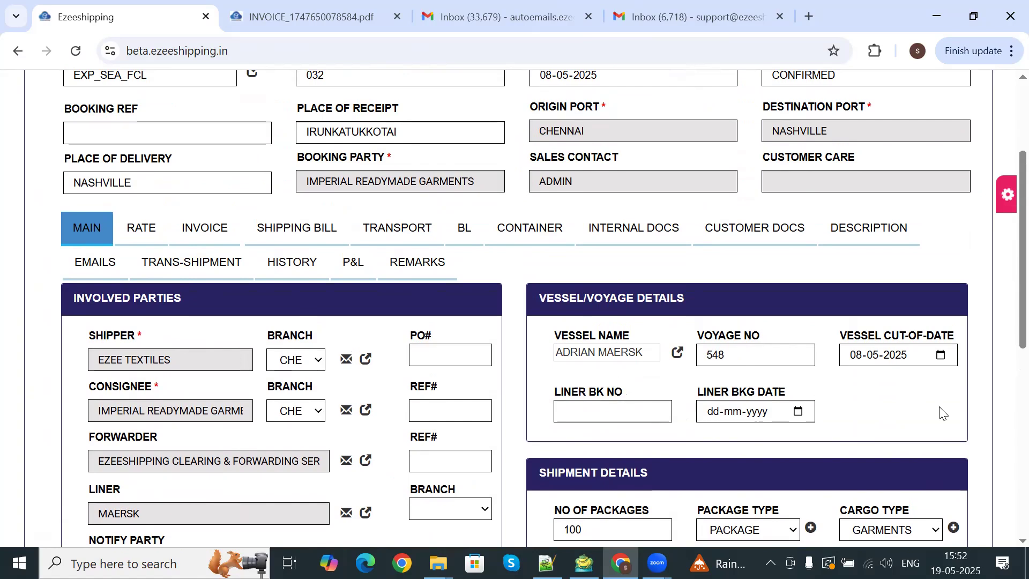
pyautogui.scroll(-2, 943, 412)
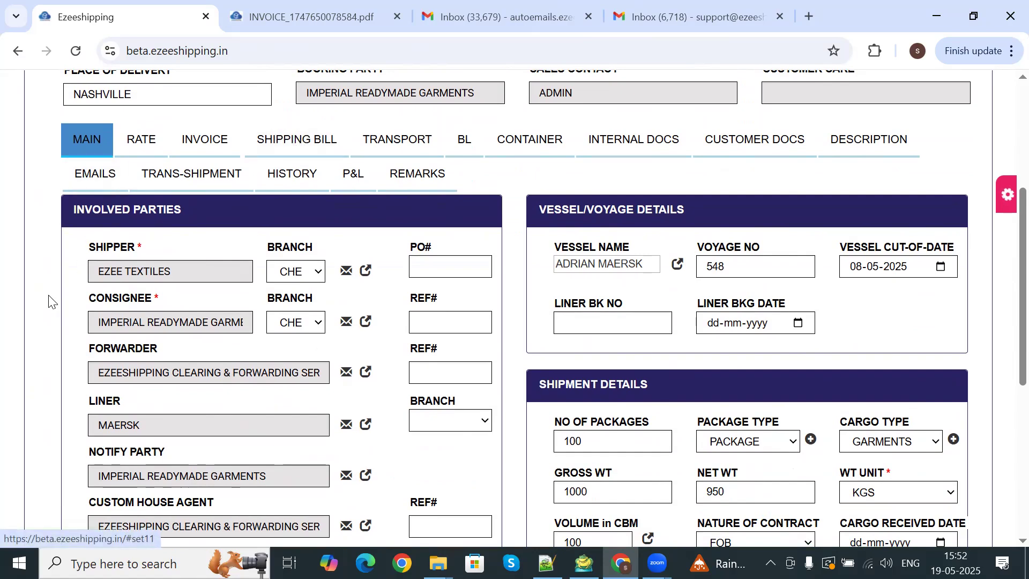
# Show the booking's shipping bill records.
pyautogui.click(298, 140)
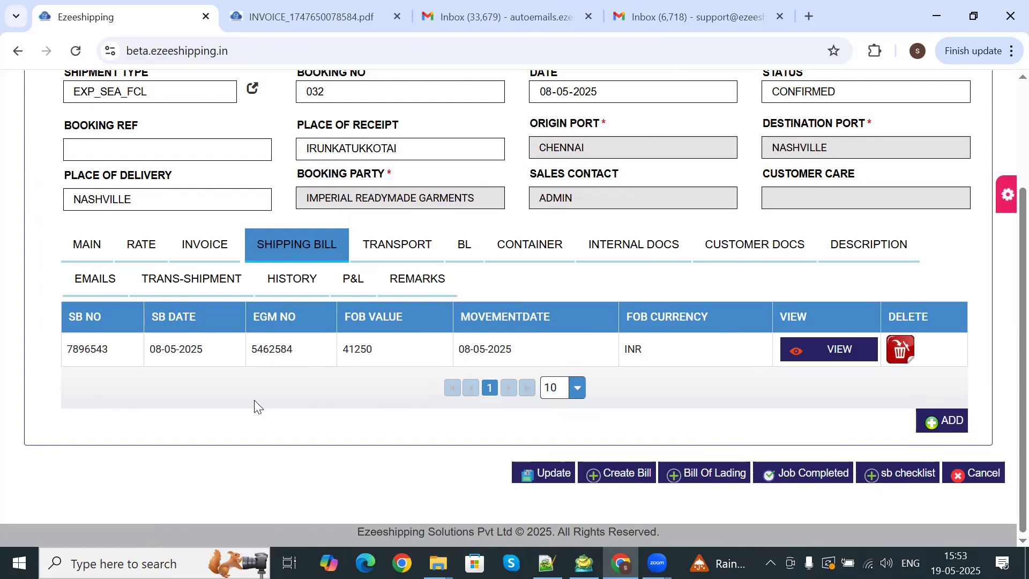
pyautogui.scroll(3, 51, 250)
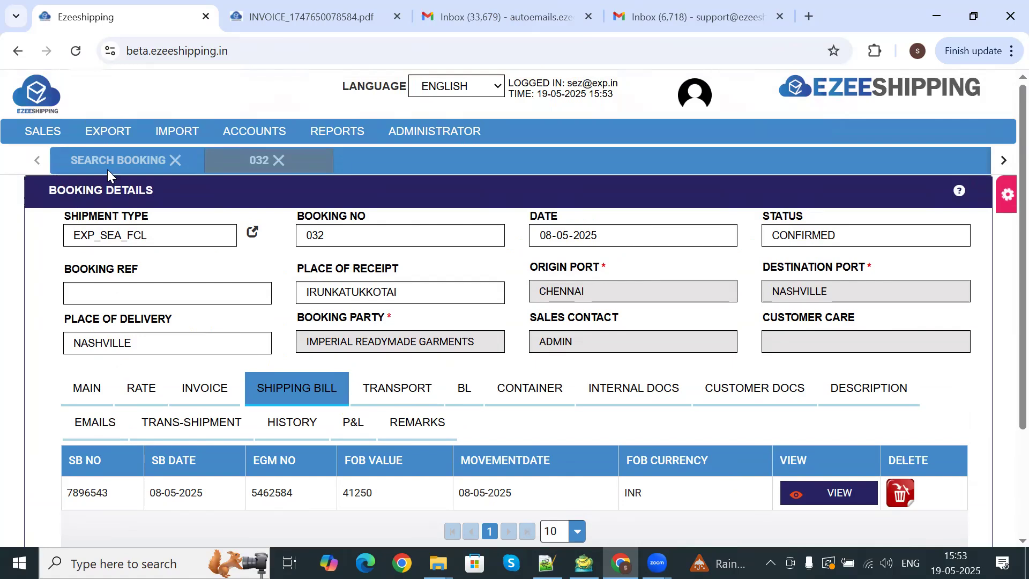
# Open the booking's shipping bill record and review its filing, documentation and field staff details, closing it without changes.
pyautogui.moveTo(179, 135)
pyautogui.scroll(-2, 87, 418)
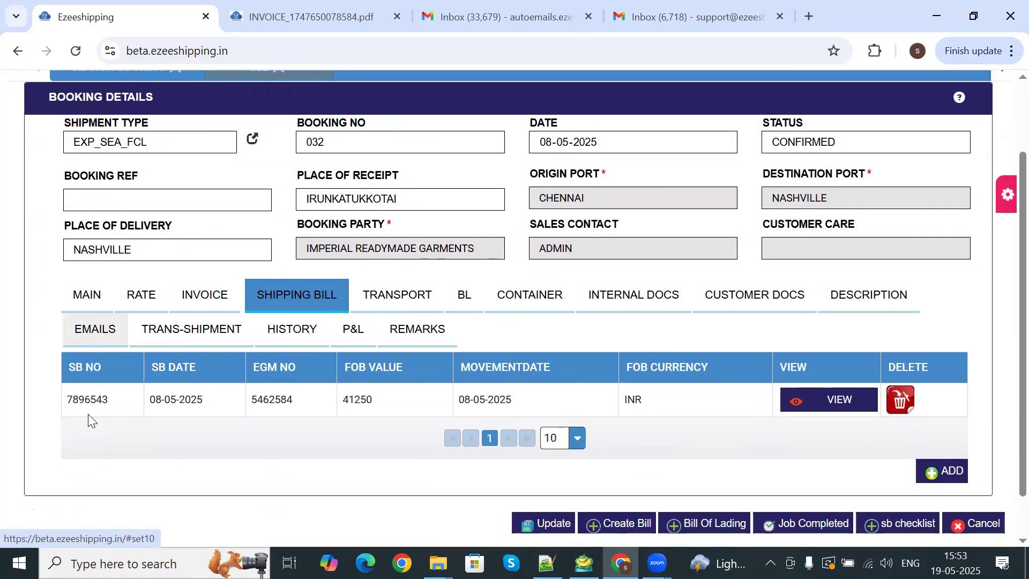
pyautogui.click(796, 406)
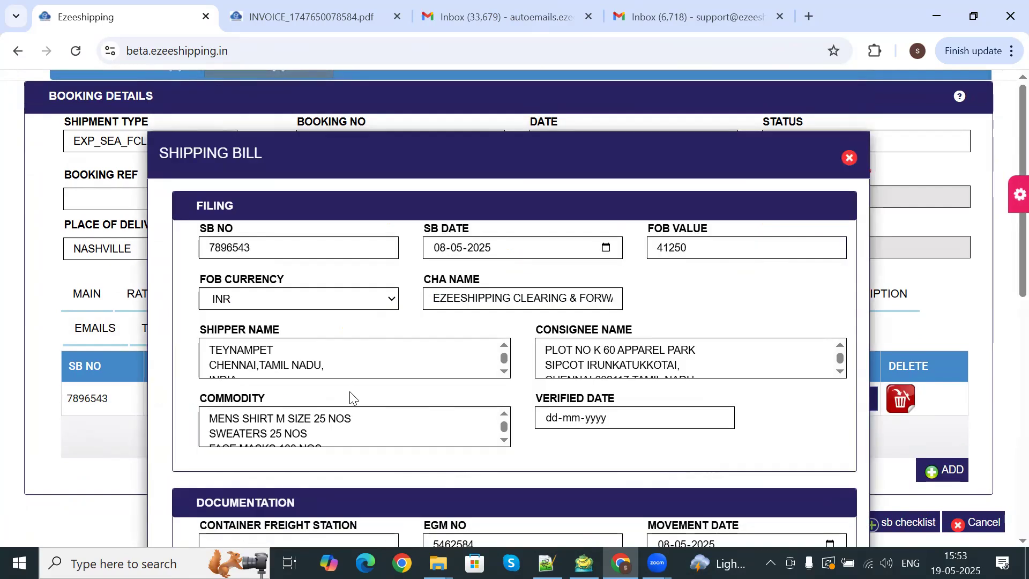
pyautogui.scroll(-1, 350, 392)
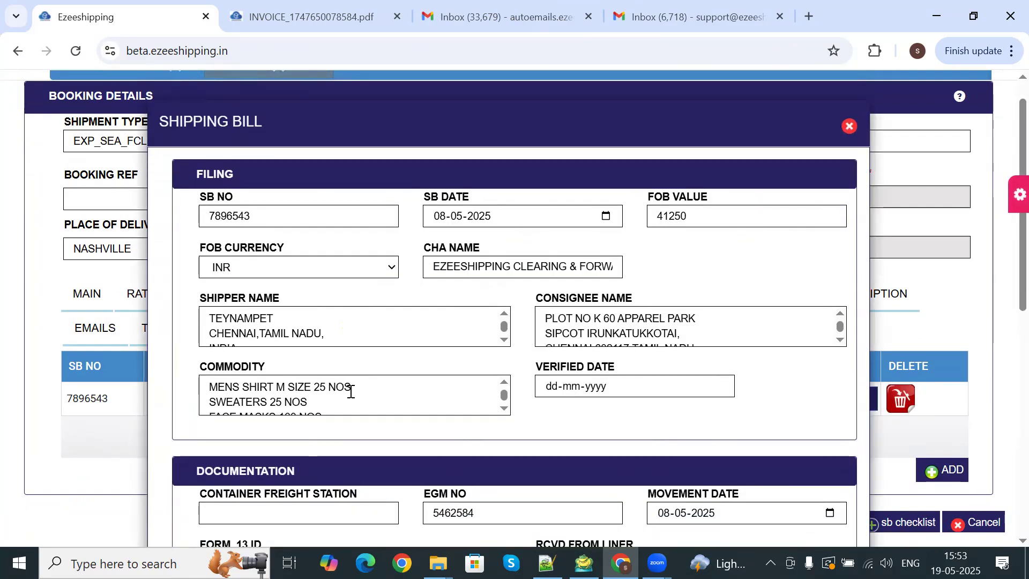
pyautogui.scroll(-1, 351, 391)
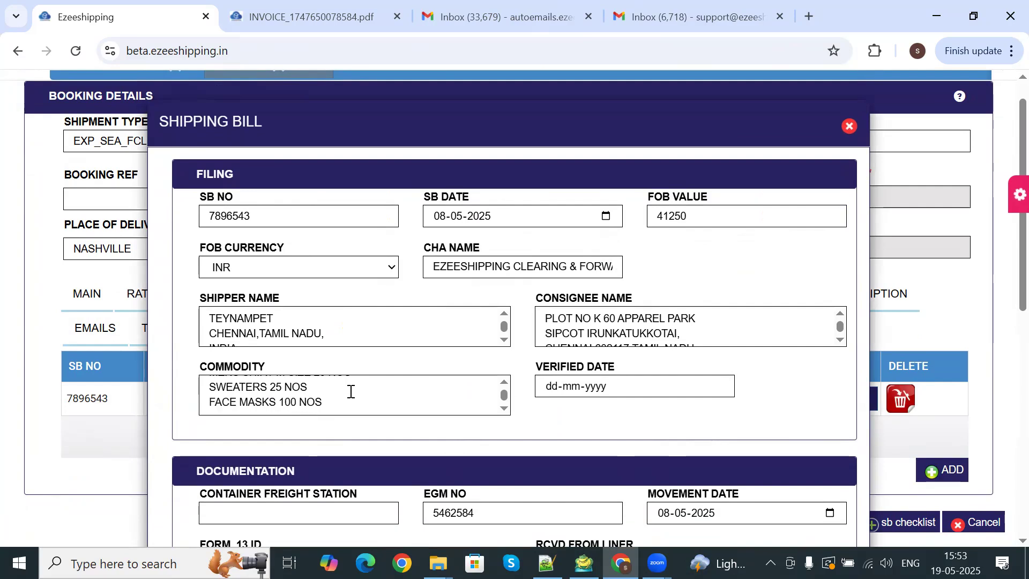
pyautogui.scroll(-6, 165, 429)
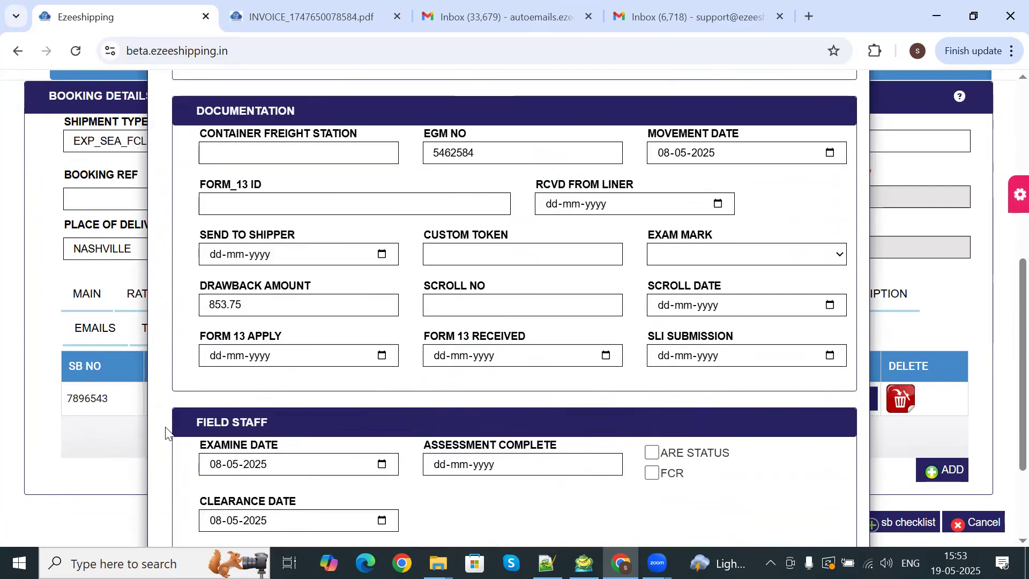
pyautogui.scroll(-2, 166, 429)
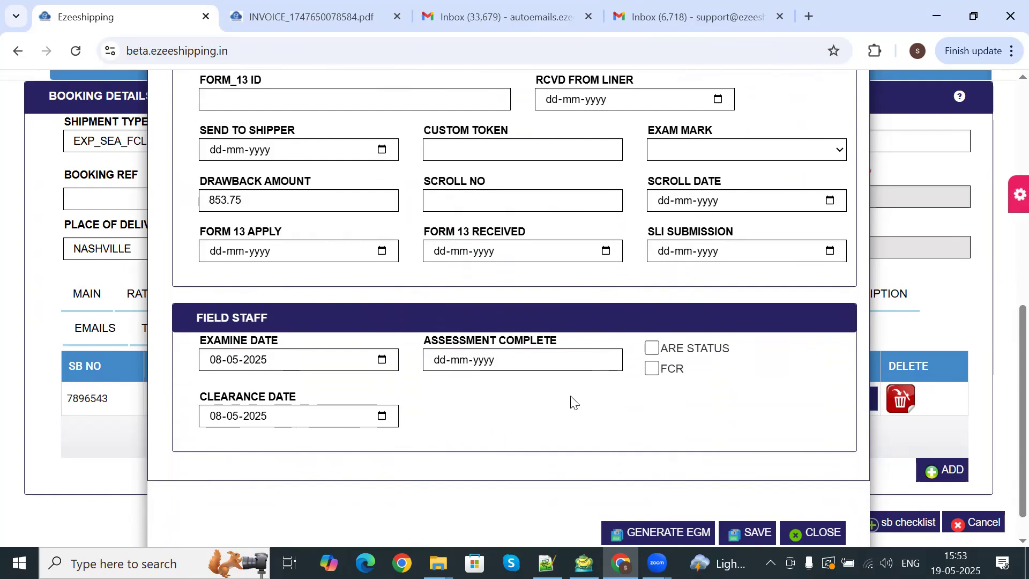
pyautogui.scroll(1, 573, 402)
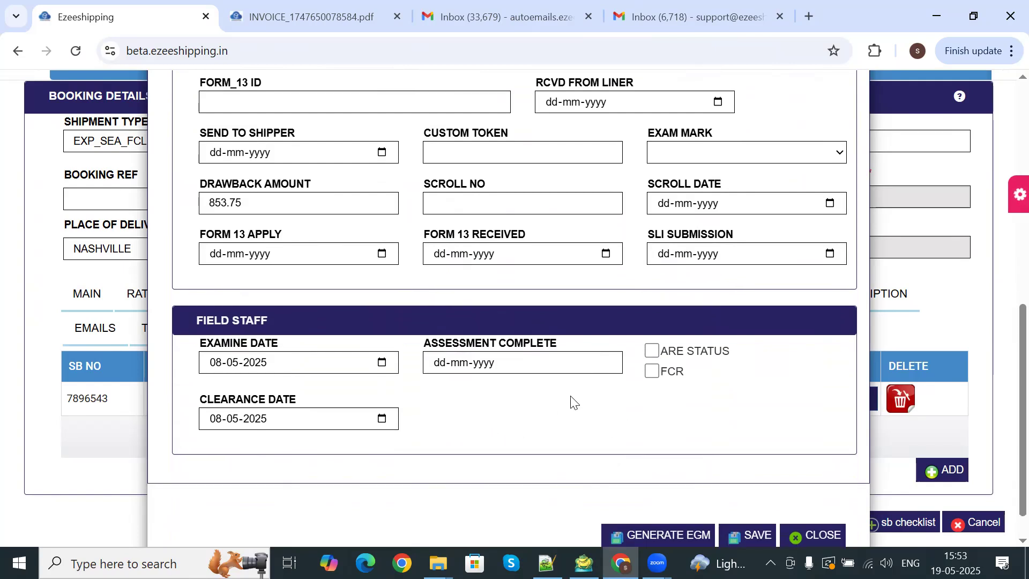
pyautogui.click(801, 536)
# Open the booking's transport record and review its trip, consignment, invoice, insurance, LR and other details, closing it without changes.
pyautogui.scroll(1, 467, 422)
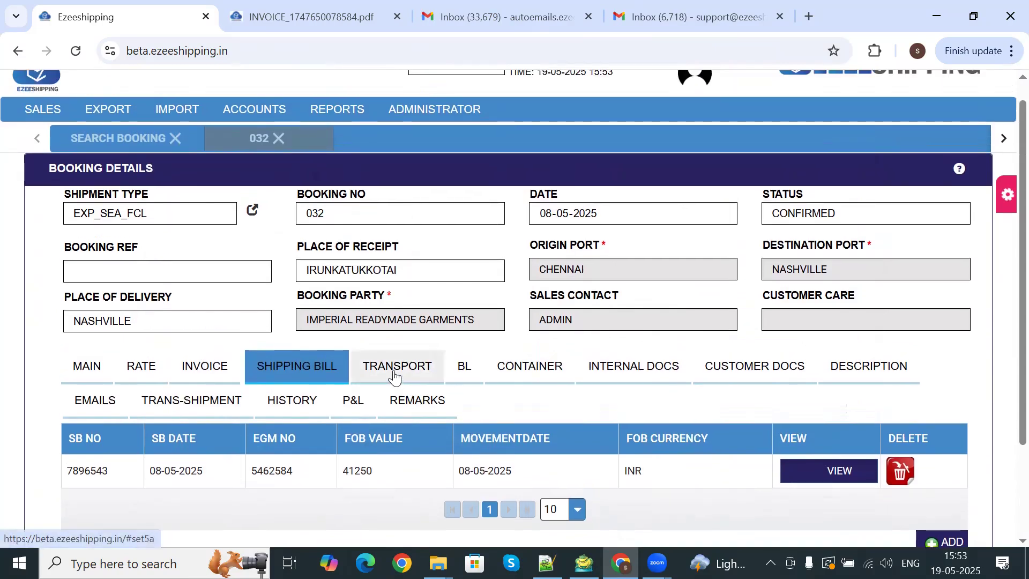
pyautogui.click(394, 377)
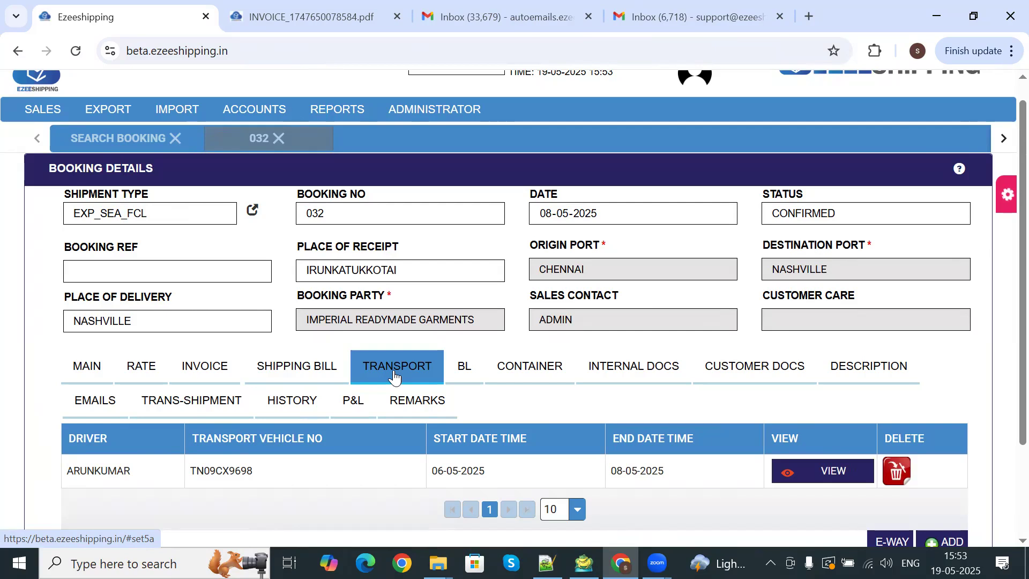
pyautogui.click(789, 473)
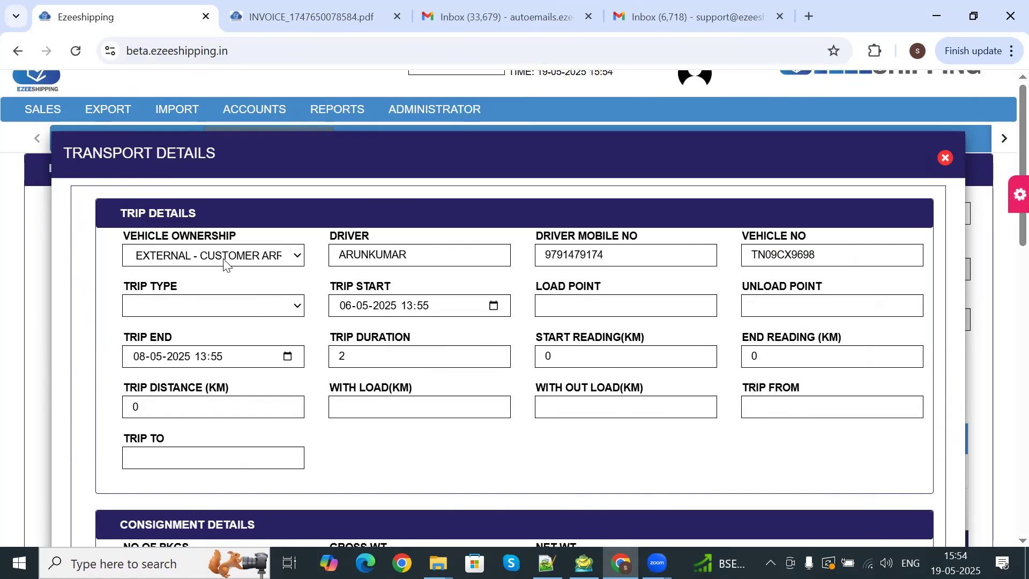
pyautogui.scroll(-10, 224, 263)
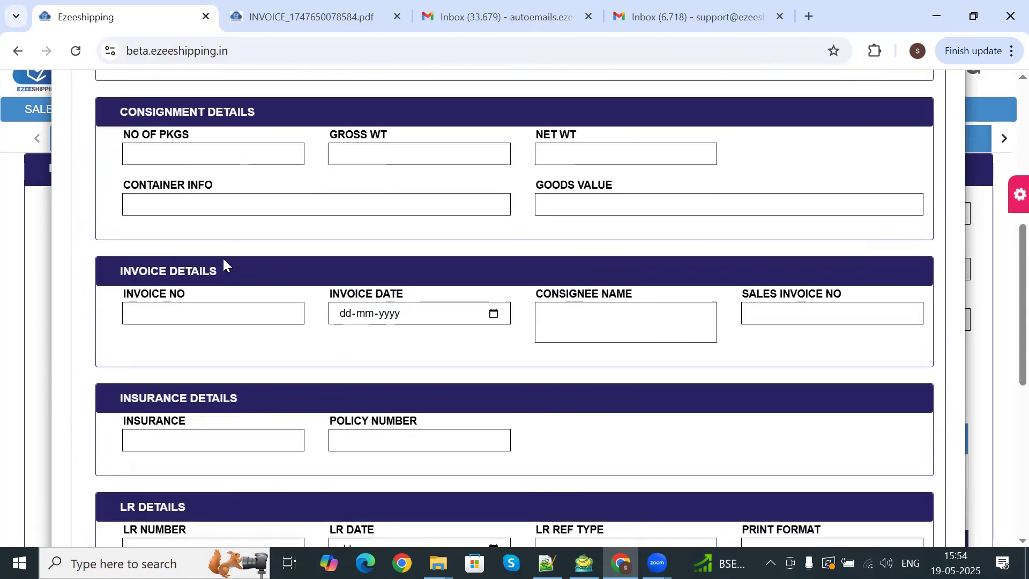
pyautogui.scroll(-5, 224, 262)
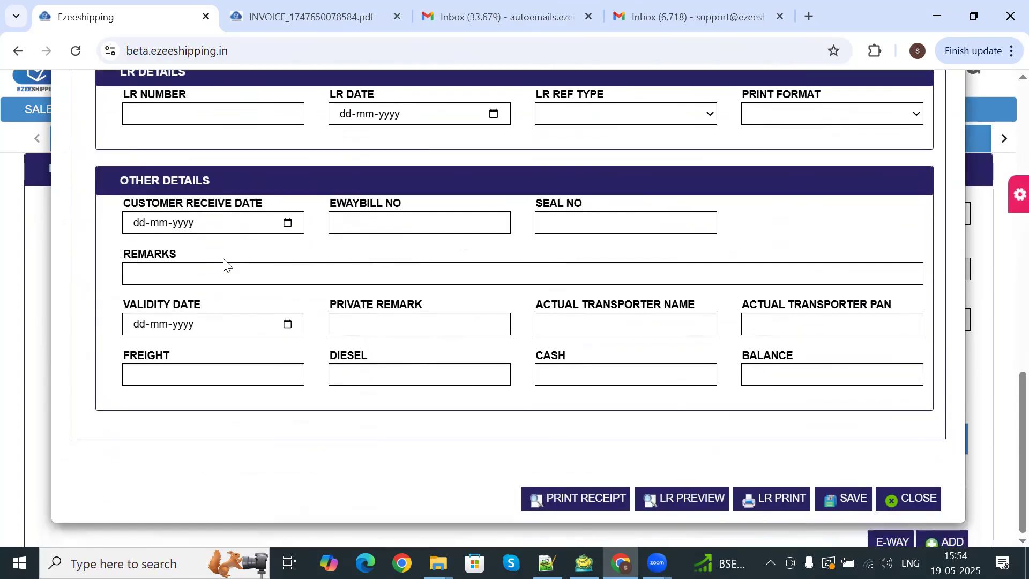
pyautogui.scroll(15, 223, 263)
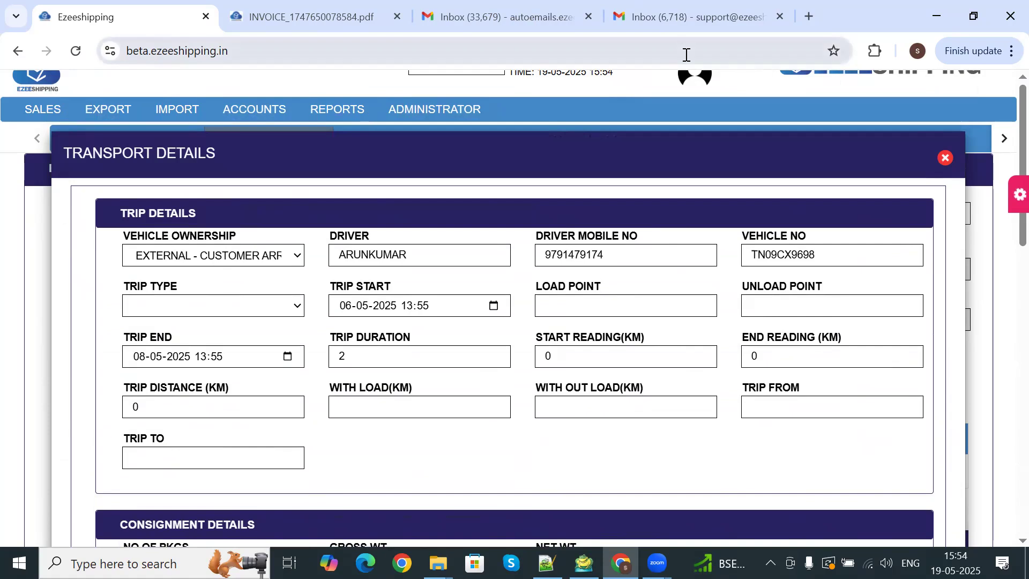
pyautogui.click(943, 160)
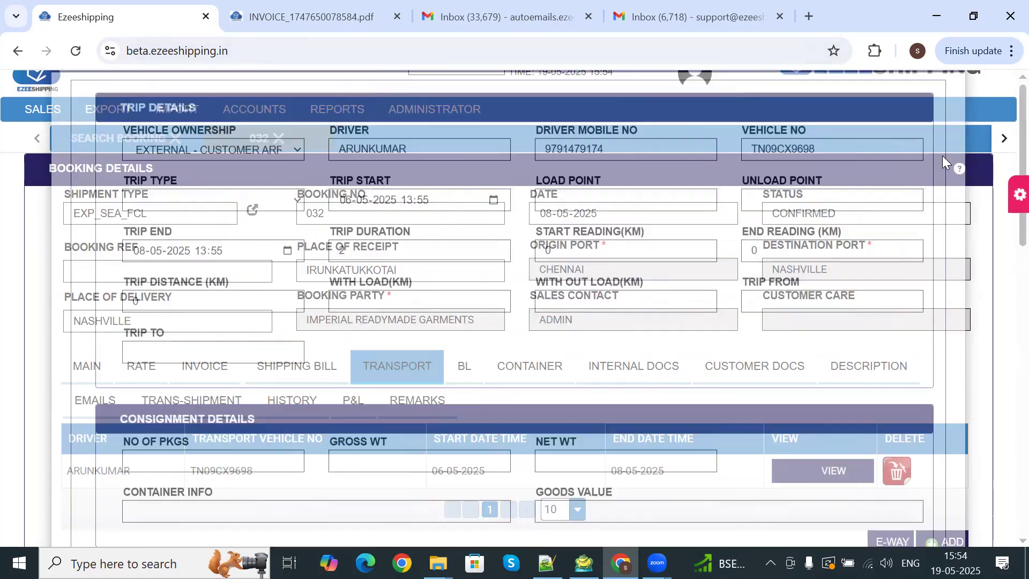
# Show the booking's BL records and review its goods description, marks and numbers, and SB details.
pyautogui.click(460, 366)
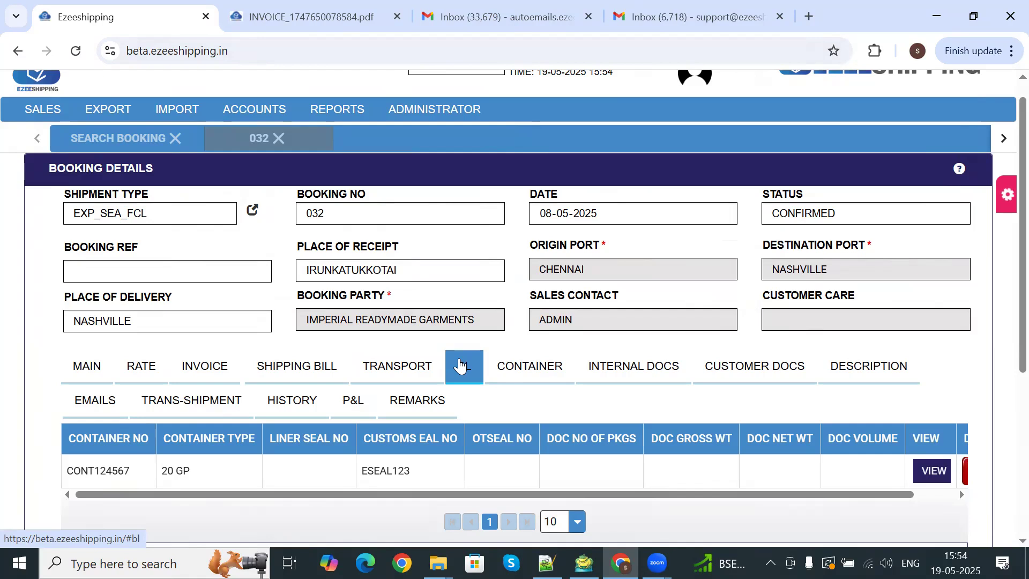
pyautogui.click(884, 371)
pyautogui.scroll(-4, 331, 478)
pyautogui.scroll(-3, 332, 478)
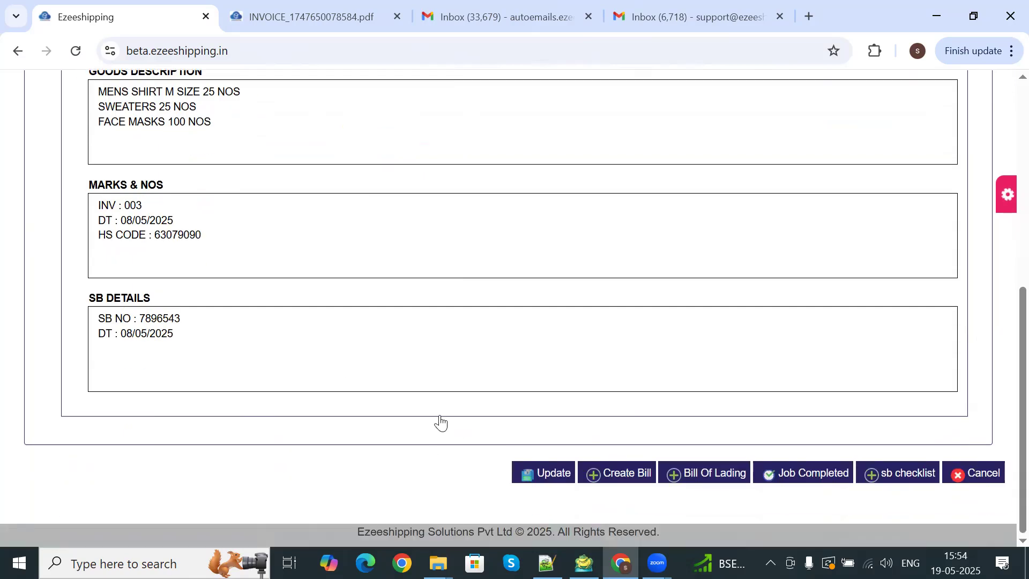
pyautogui.scroll(7, 339, 386)
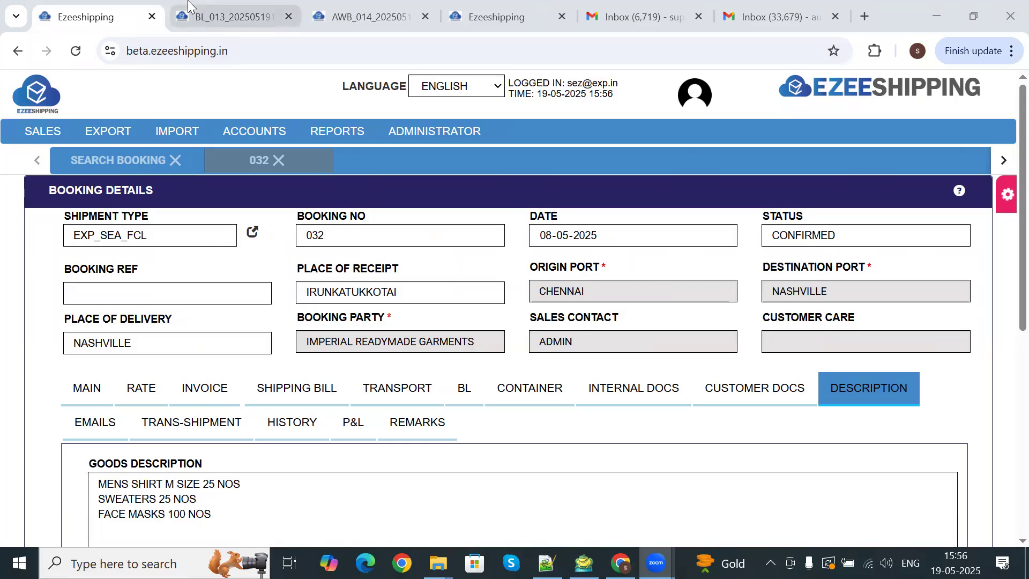
# Examine the bill of lading PDF BL_013, covering the parties, ports, vessel, goods, weights and invoice references.
pyautogui.click(228, 16)
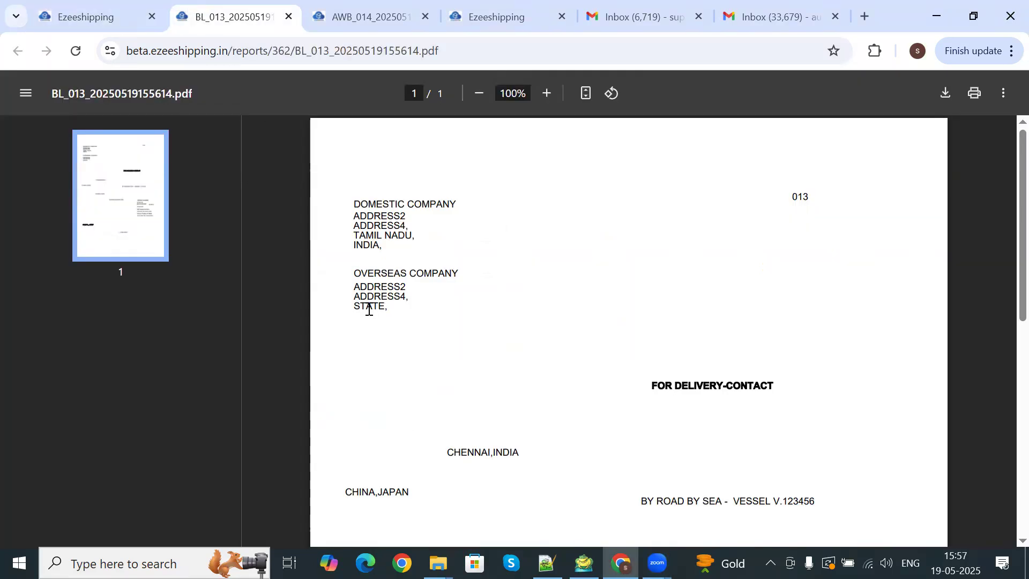
pyautogui.scroll(-7, 369, 310)
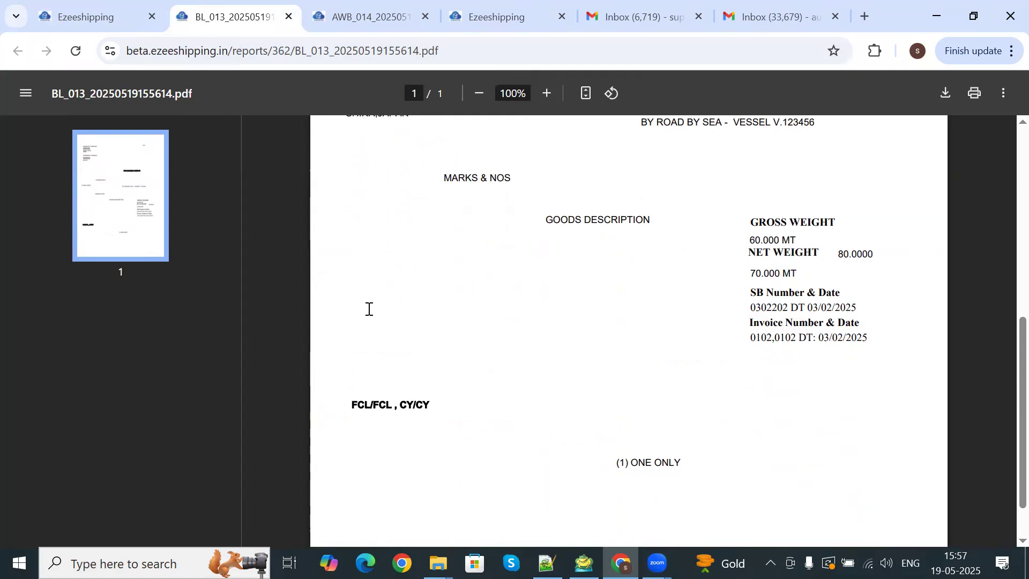
pyautogui.scroll(-2, 368, 309)
pyautogui.scroll(4, 369, 309)
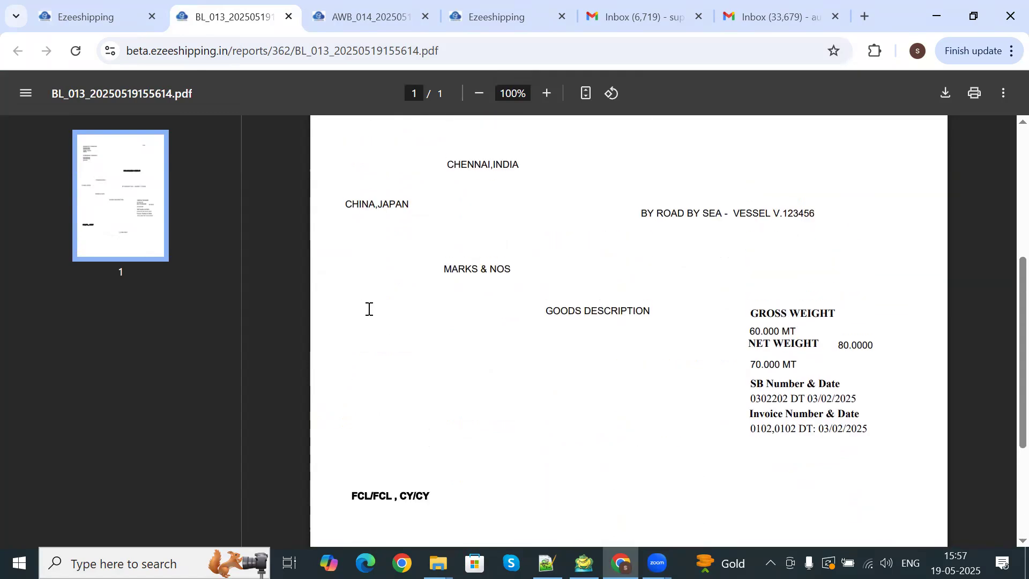
pyautogui.scroll(5, 368, 309)
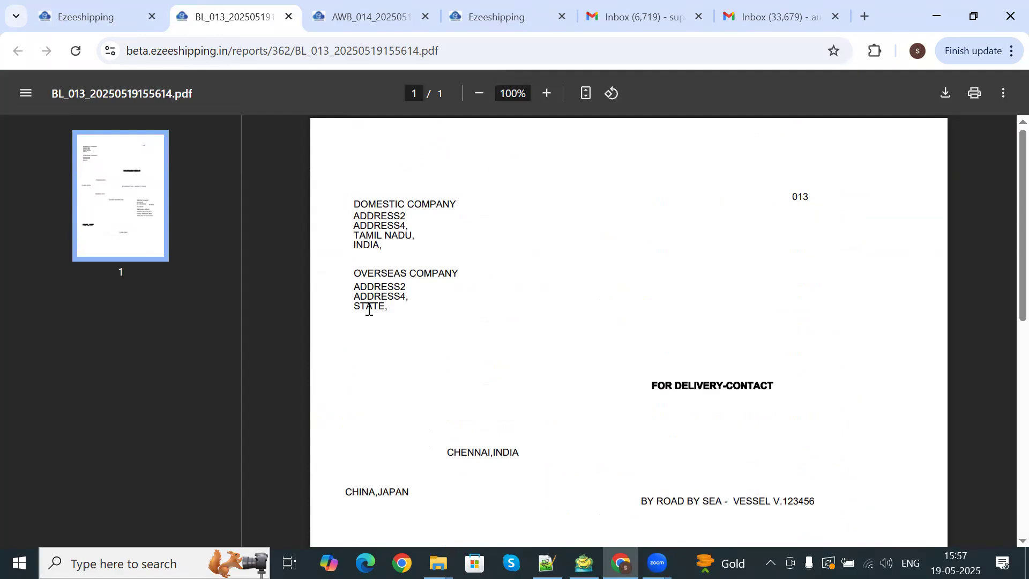
pyautogui.scroll(-6, 484, 437)
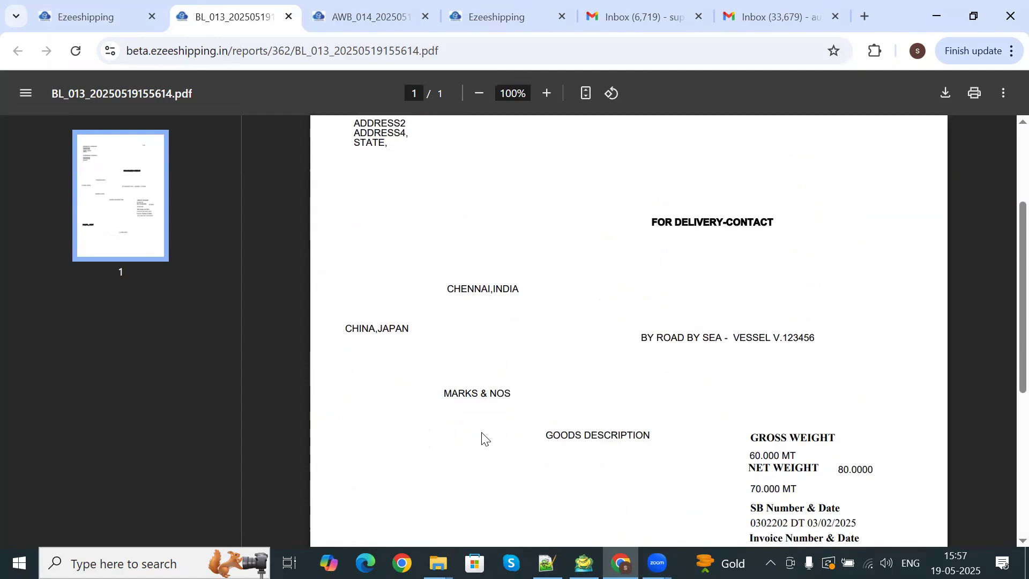
pyautogui.scroll(-3, 484, 437)
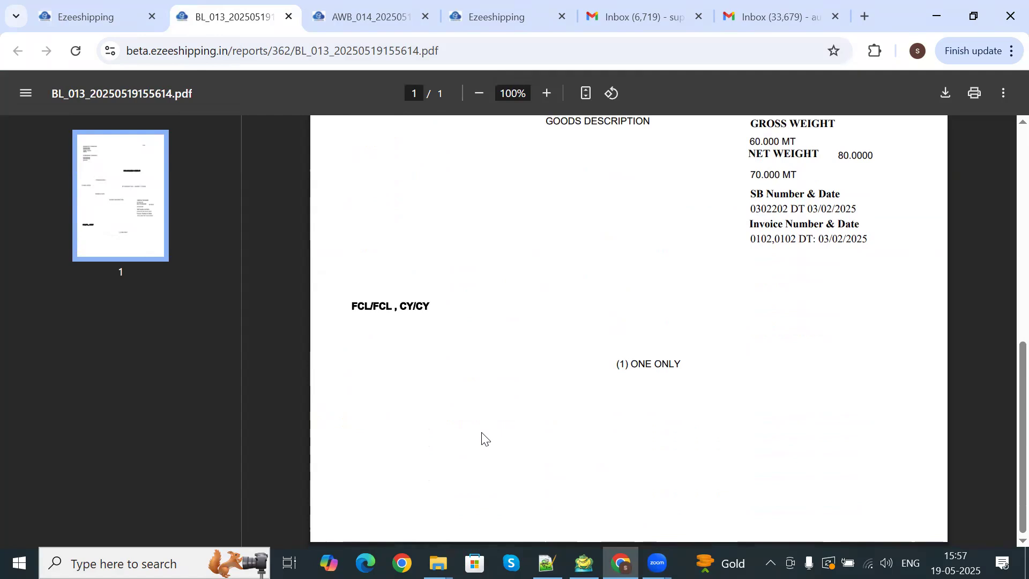
pyautogui.scroll(9, 402, 314)
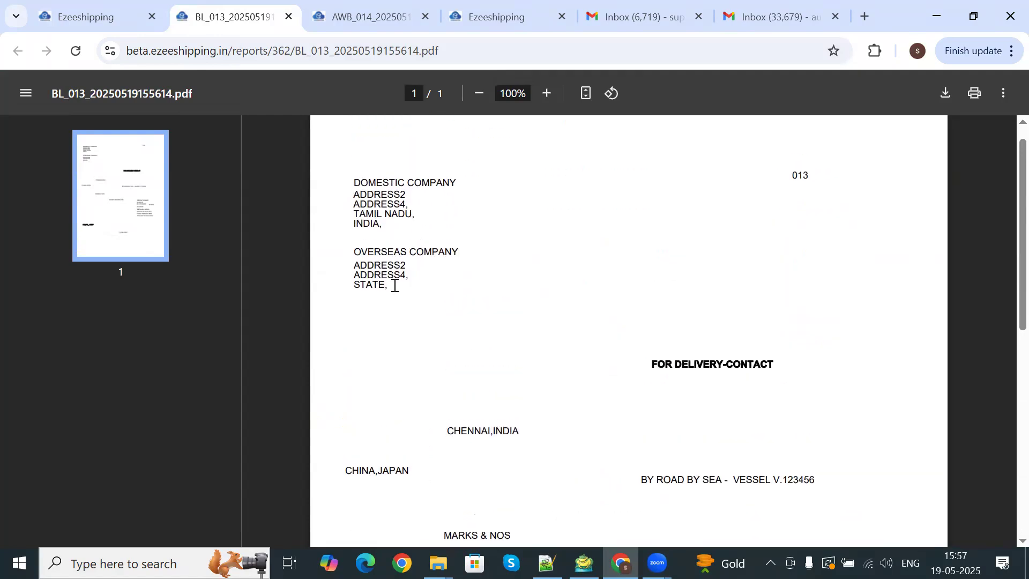
# Examine the air waybill PDF AWB_014, covering its routing, carrier, cargo weight, dimensions and charges.
pyautogui.click(354, 11)
pyautogui.scroll(-5, 386, 309)
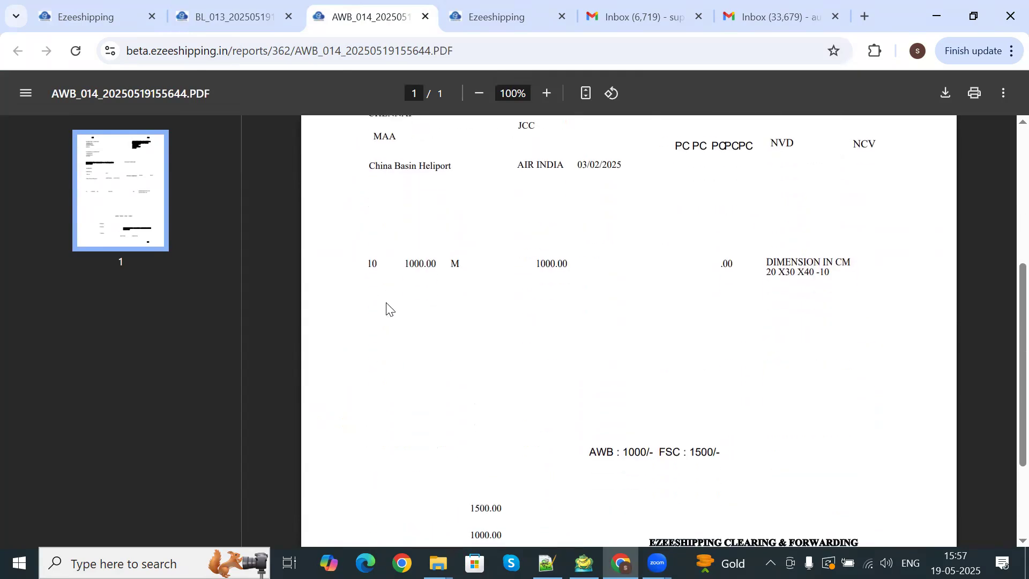
pyautogui.scroll(-3, 390, 309)
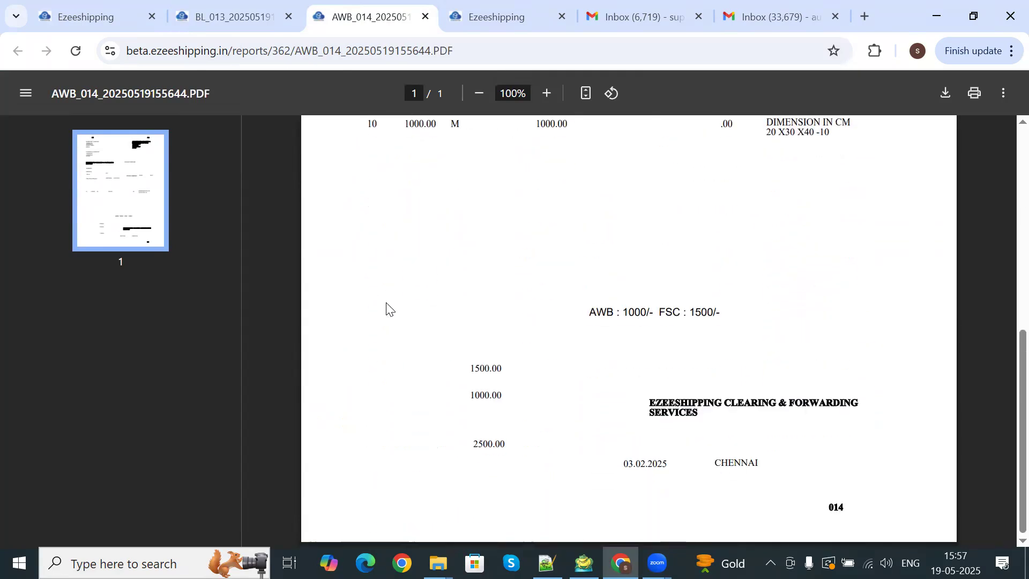
pyautogui.scroll(8, 387, 307)
# Return to booking 032 and review its BL records, including the container row and the HBL, MBL and OBL fields.
pyautogui.click(120, 7)
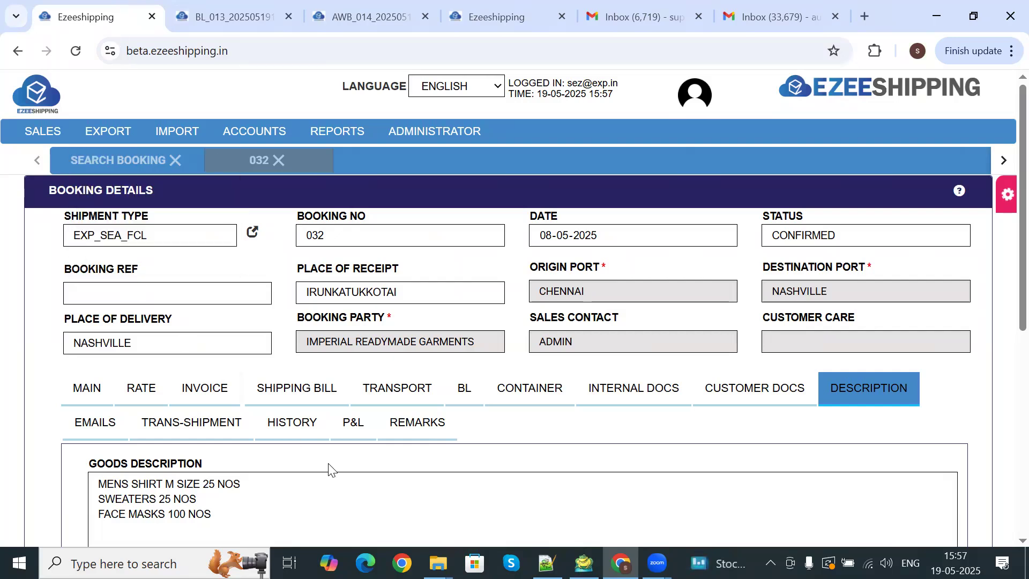
pyautogui.scroll(-1, 385, 445)
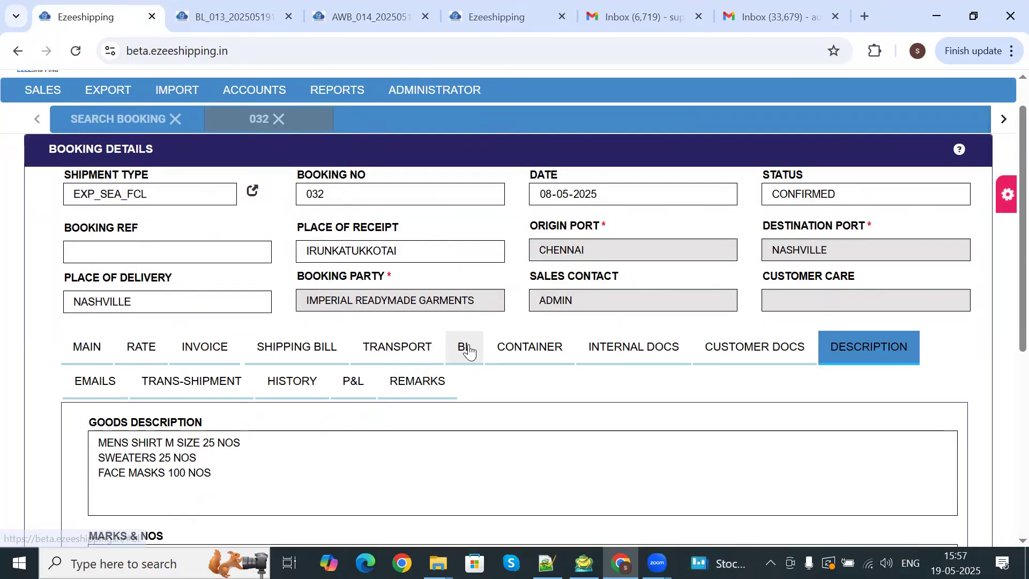
pyautogui.click(468, 350)
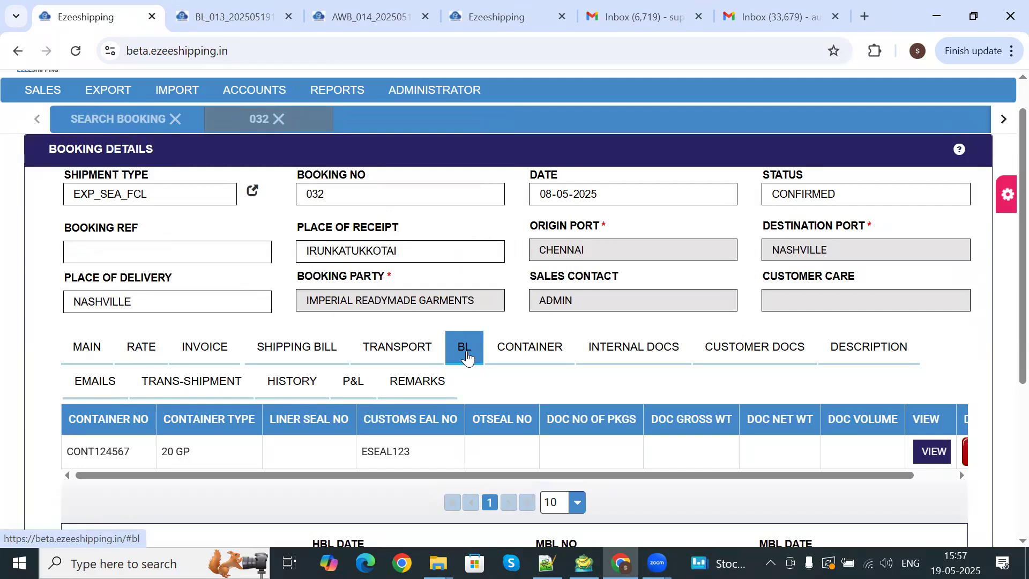
pyautogui.scroll(-3, 459, 432)
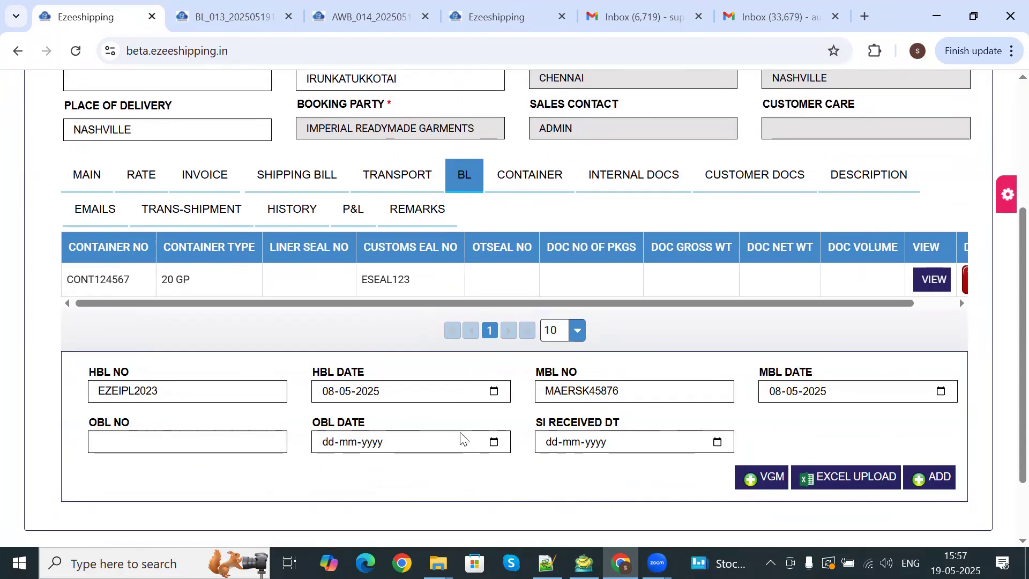
pyautogui.scroll(4, 460, 437)
# Open the export container details of the booking's 20 GP container and review its container, package, weight and seal fields.
pyautogui.click(542, 385)
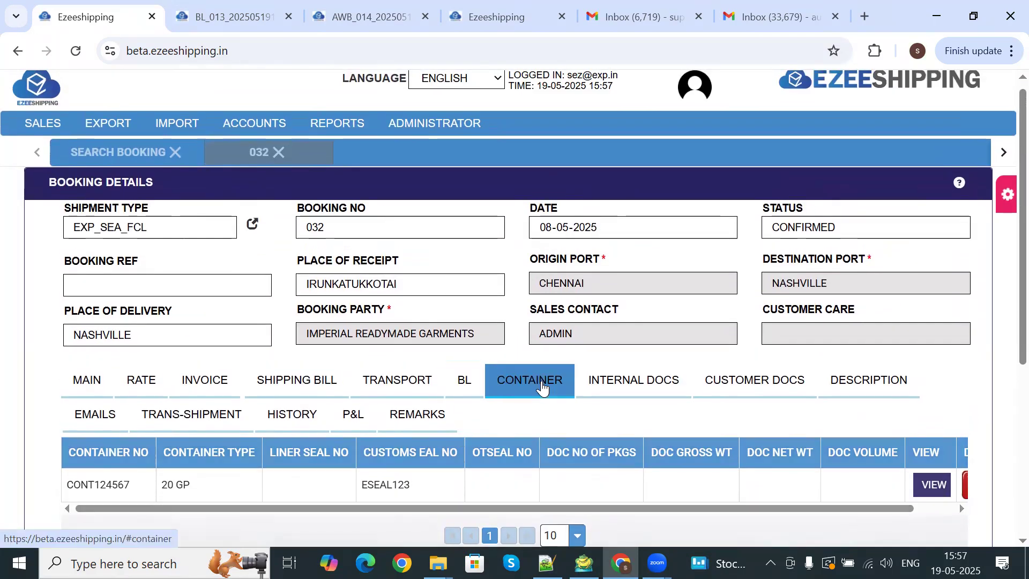
pyautogui.scroll(-1, 524, 433)
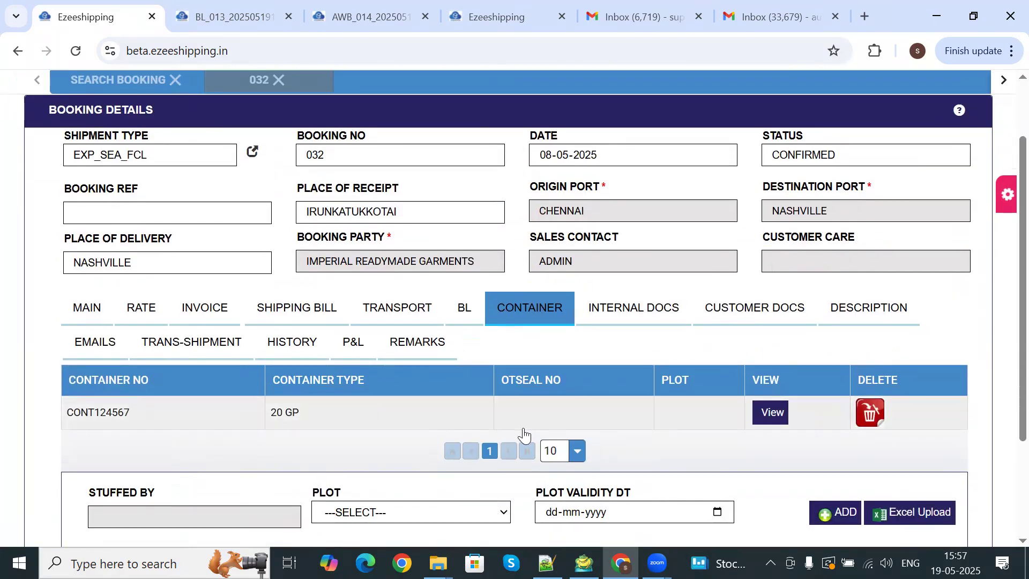
pyautogui.click(771, 412)
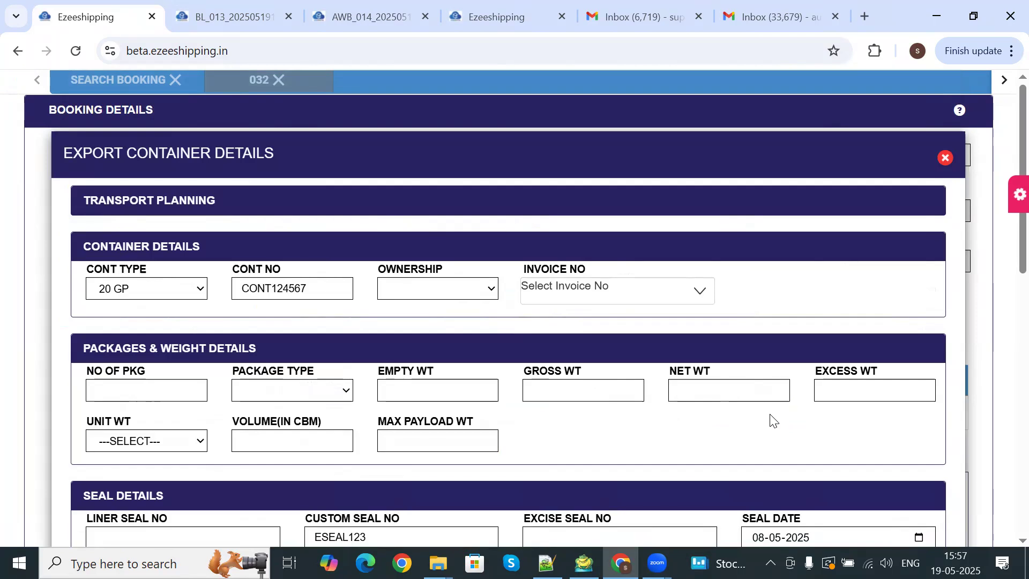
pyautogui.scroll(-1, 568, 434)
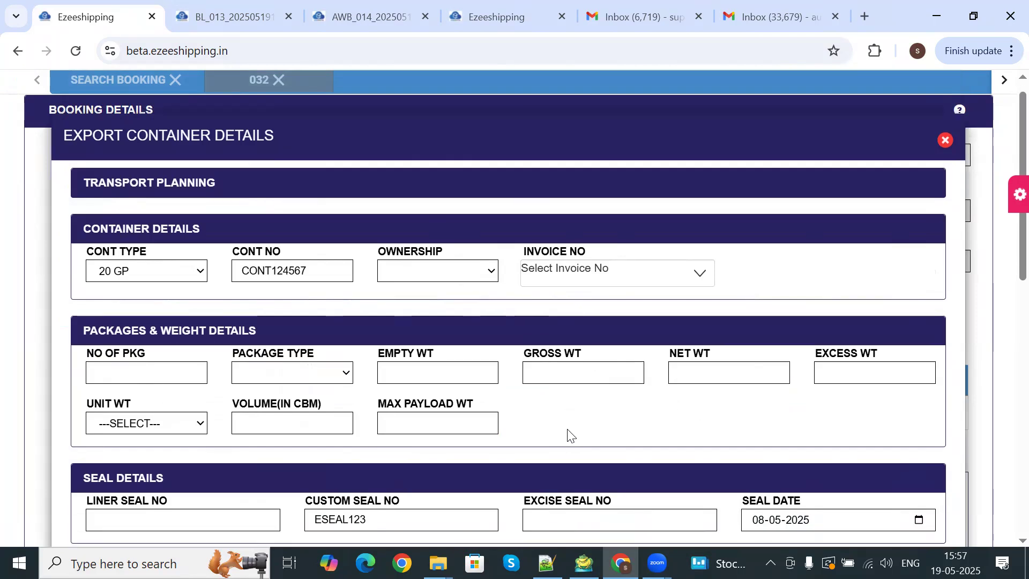
pyautogui.scroll(-1, 568, 434)
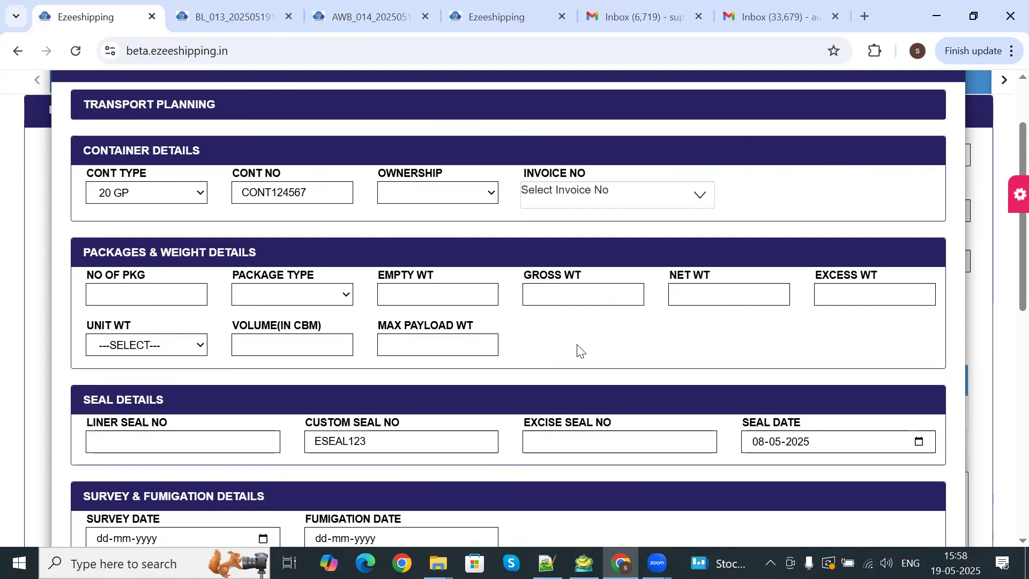
# Check the available ownership and invoice number options for the container without selecting any.
pyautogui.click(408, 195)
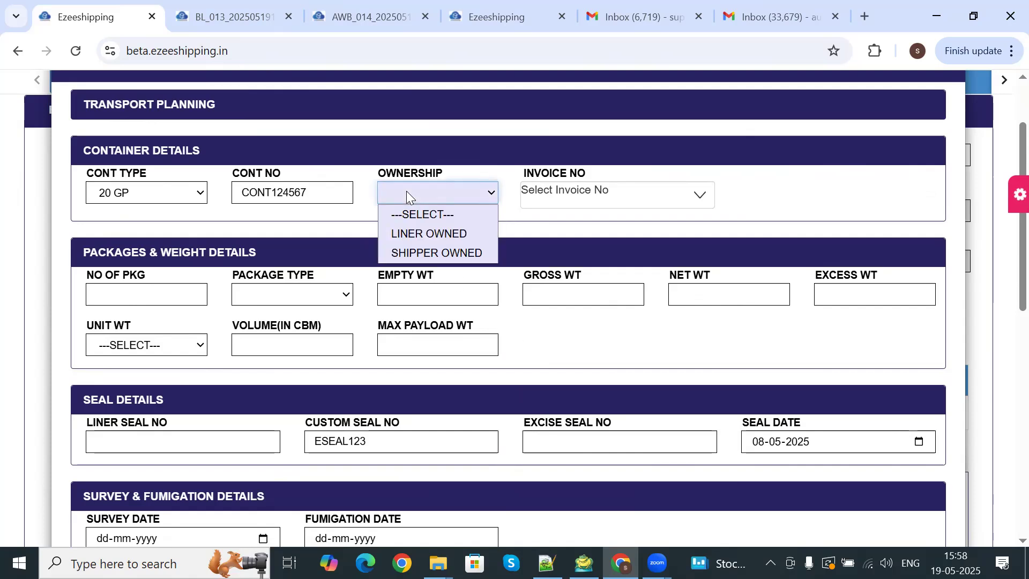
pyautogui.click(406, 192)
pyautogui.click(542, 202)
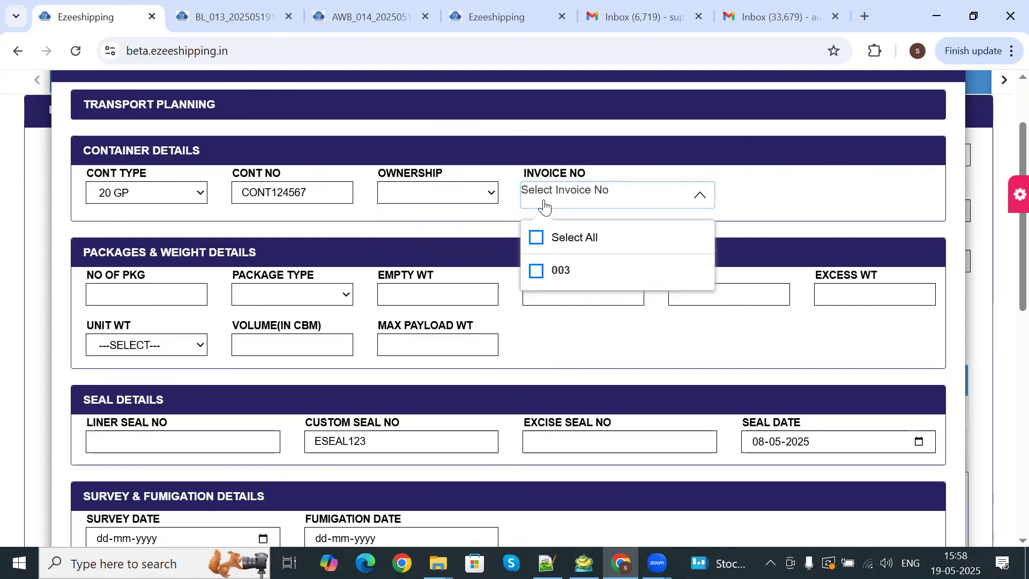
pyautogui.click(544, 205)
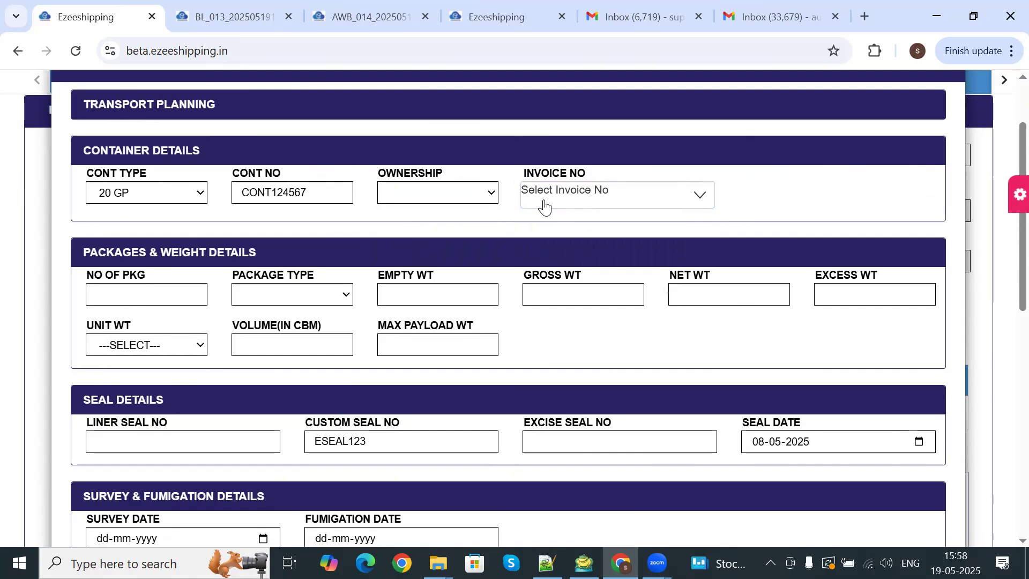
# Review the container's seal, survey, plot, factory, CFS and port sections, then close its details.
pyautogui.scroll(-3, 110, 325)
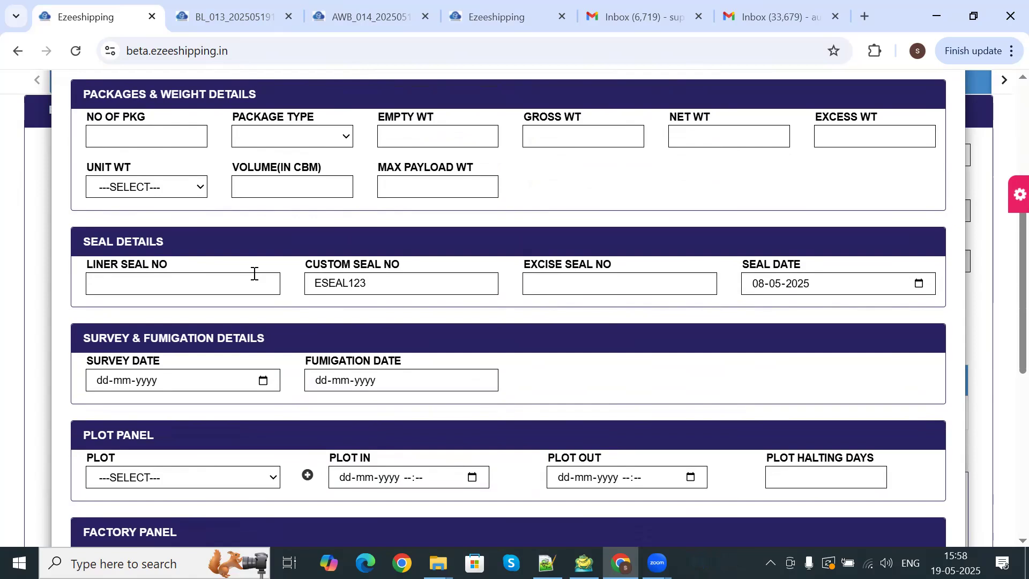
pyautogui.scroll(-2, 254, 273)
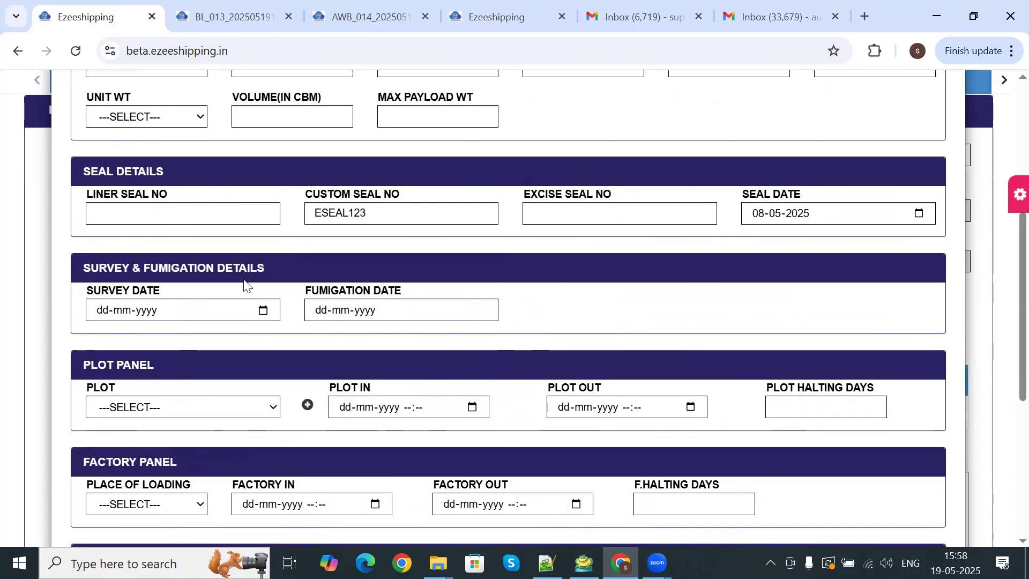
pyautogui.scroll(-2, 107, 294)
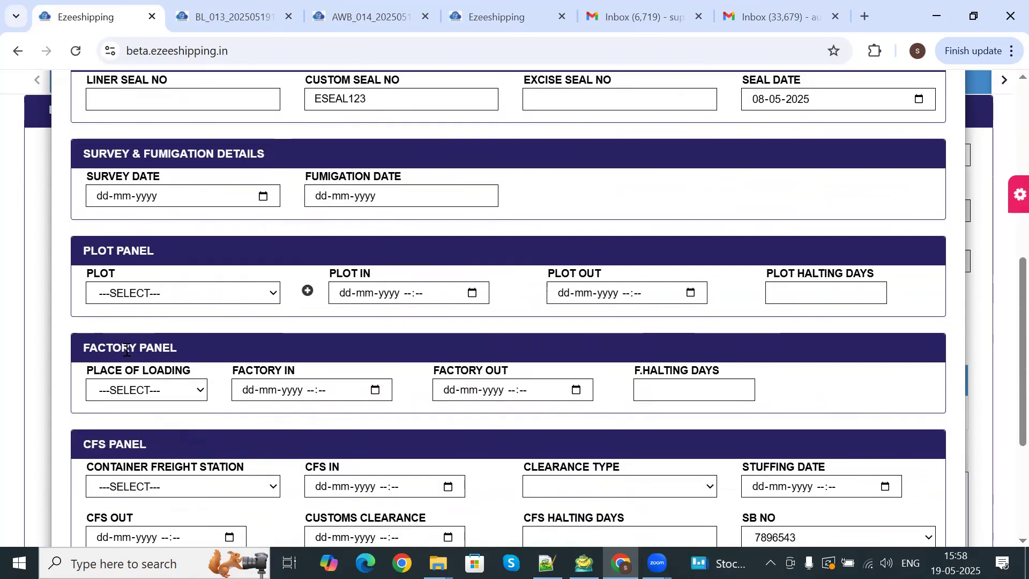
pyautogui.scroll(-3, 127, 349)
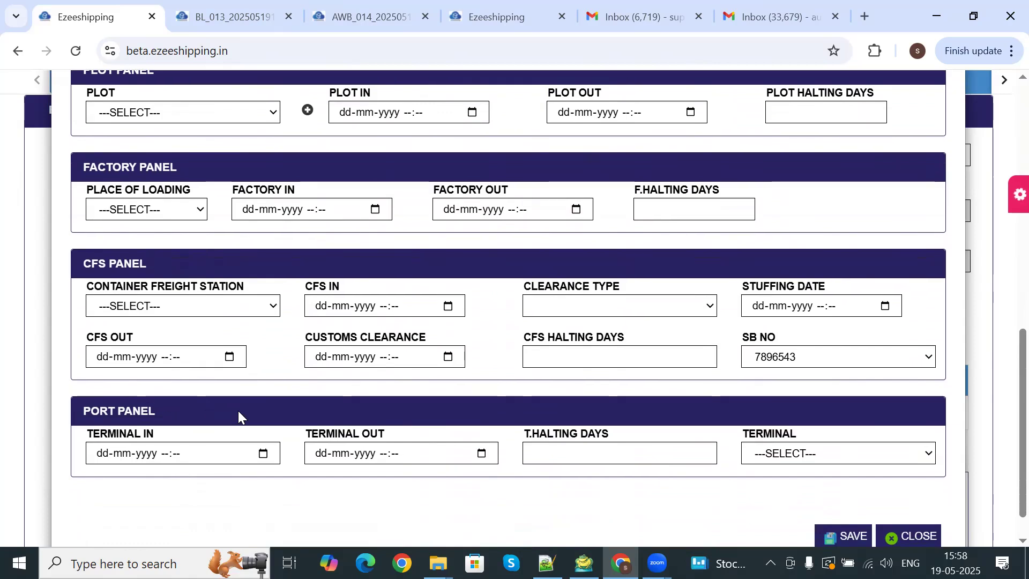
pyautogui.scroll(5, 279, 295)
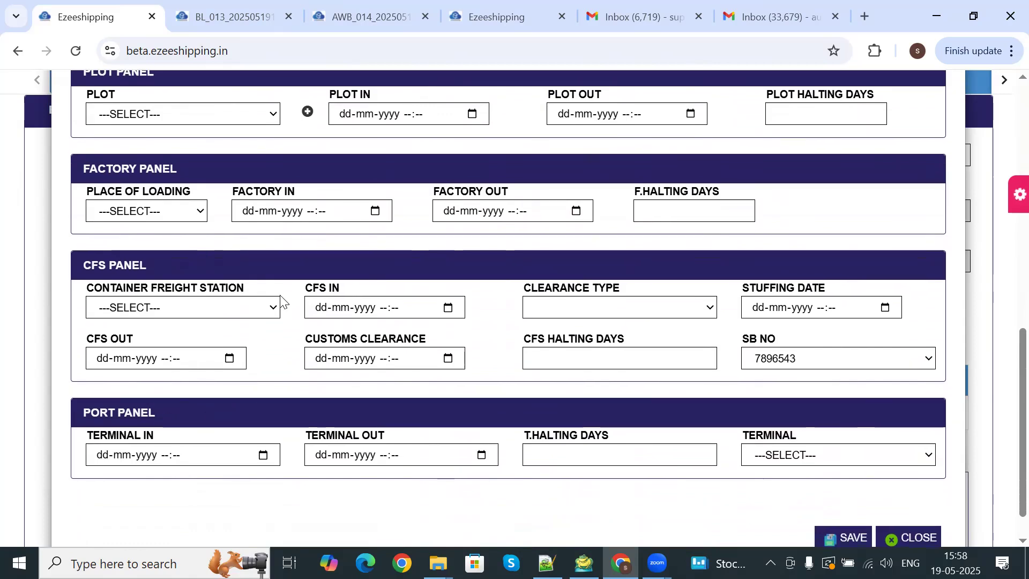
pyautogui.scroll(4, 280, 295)
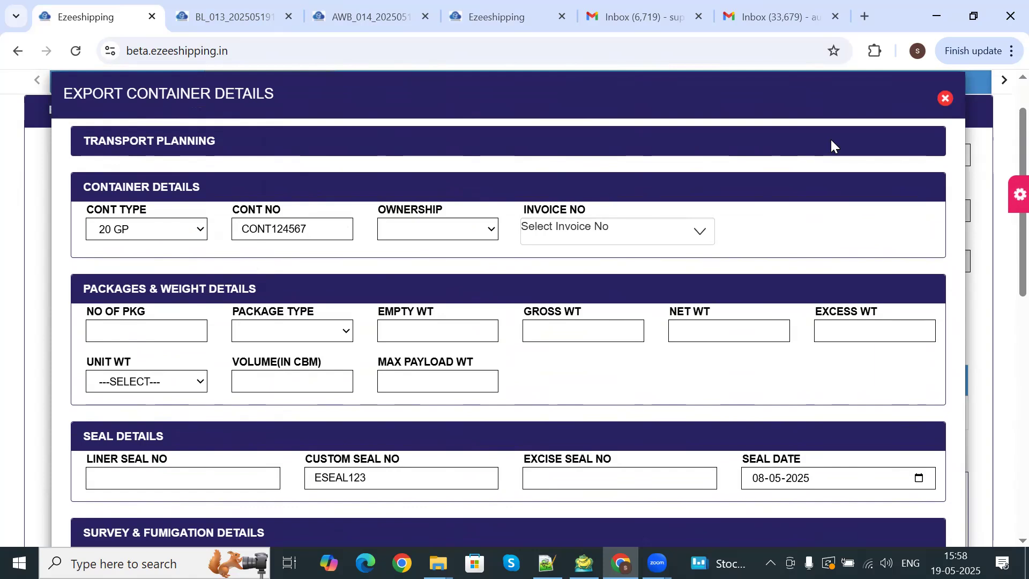
pyautogui.click(943, 100)
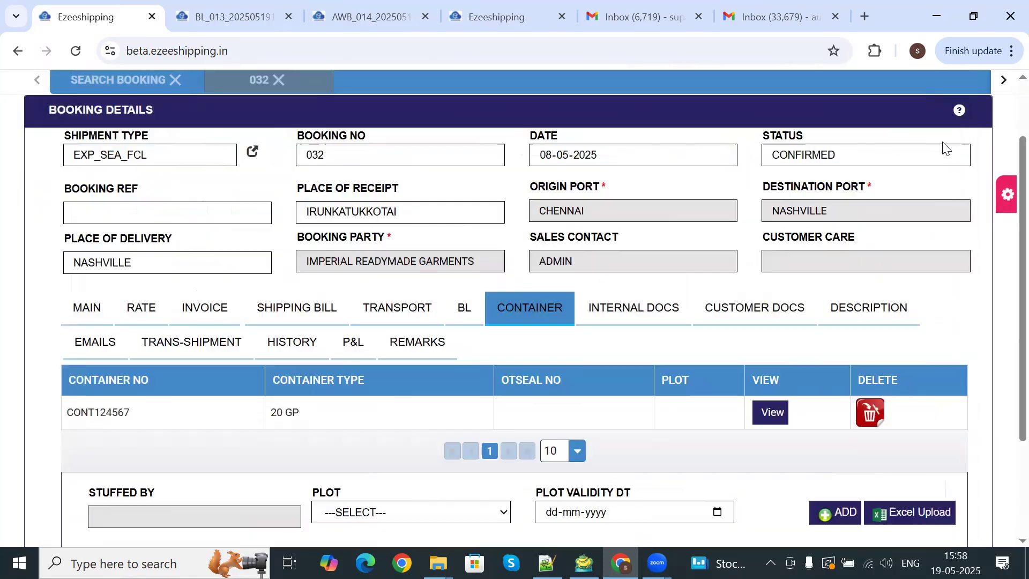
pyautogui.scroll(-1, 742, 473)
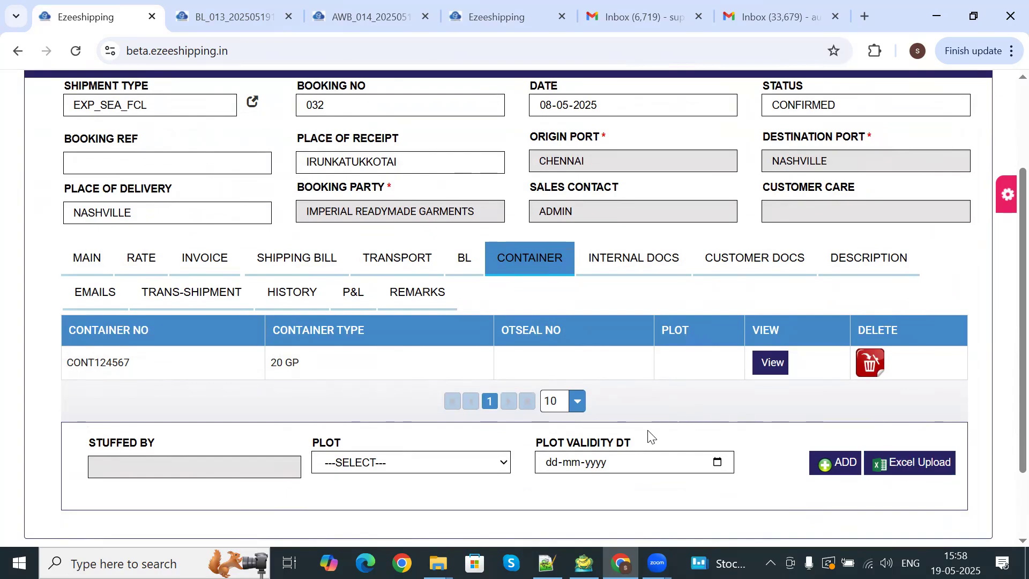
# Review the files attached to booking 032 as internal documents and customer documents.
pyautogui.scroll(3, 651, 433)
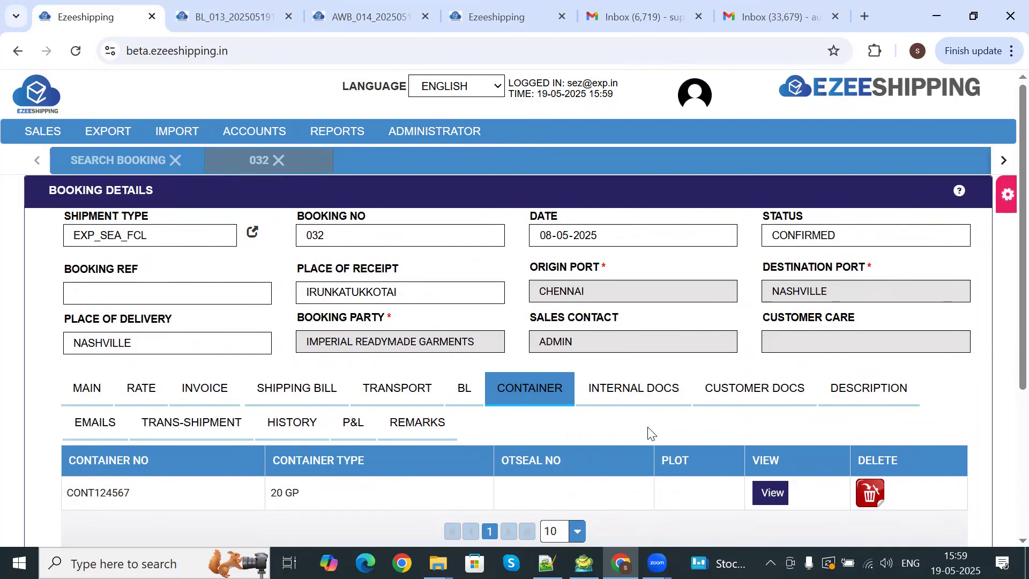
pyautogui.click(632, 398)
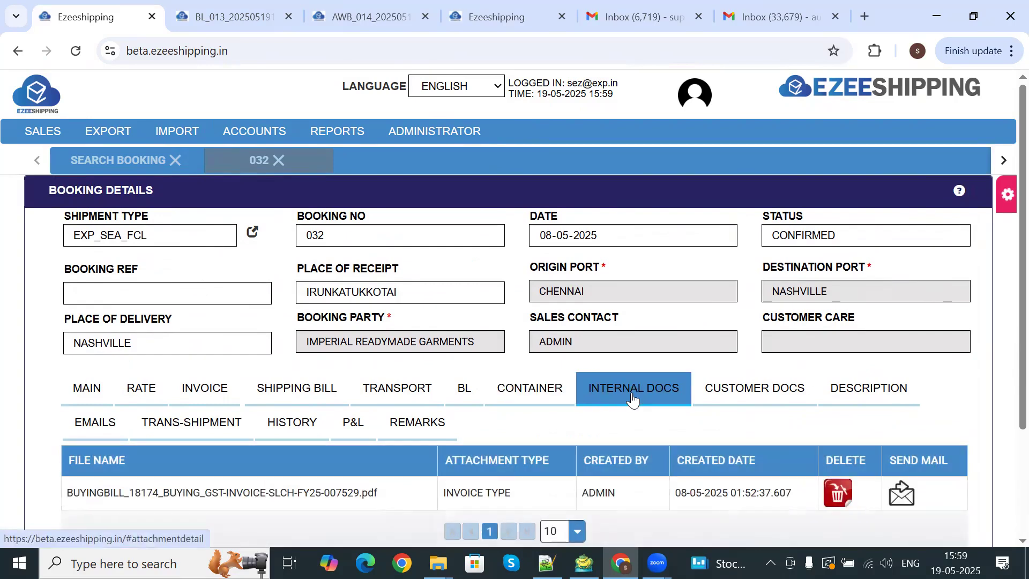
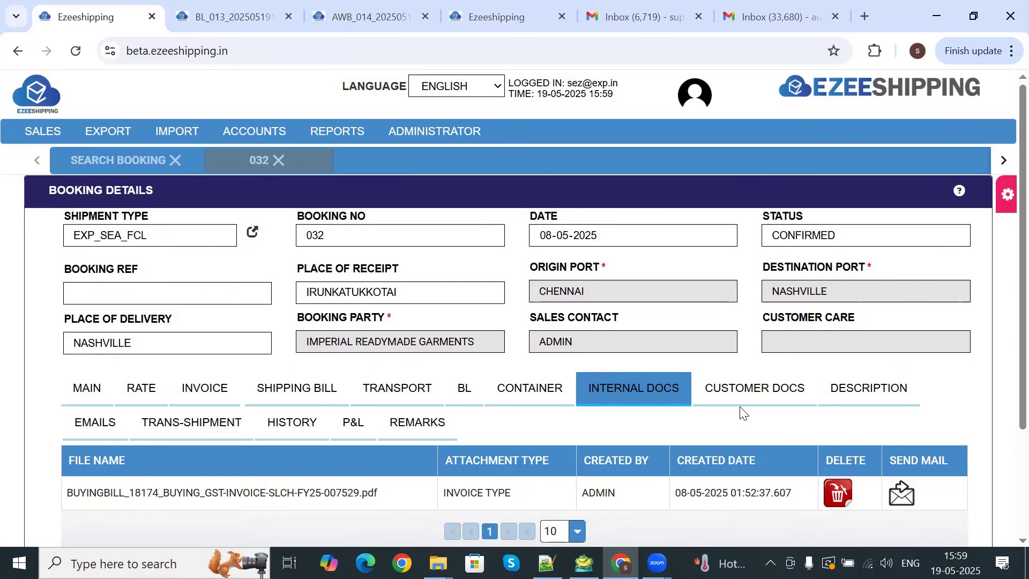
pyautogui.click(744, 401)
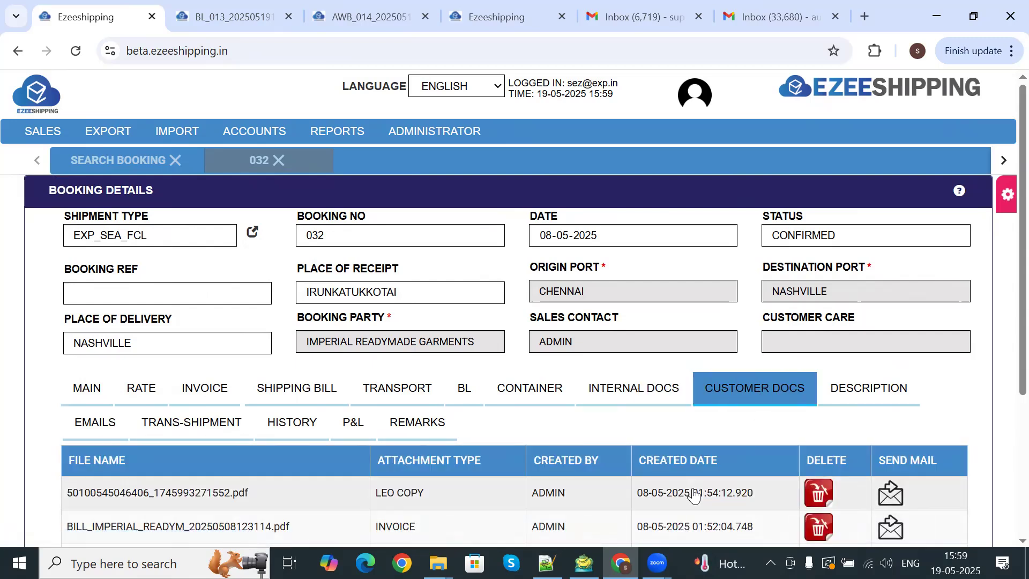
pyautogui.scroll(-1, 691, 492)
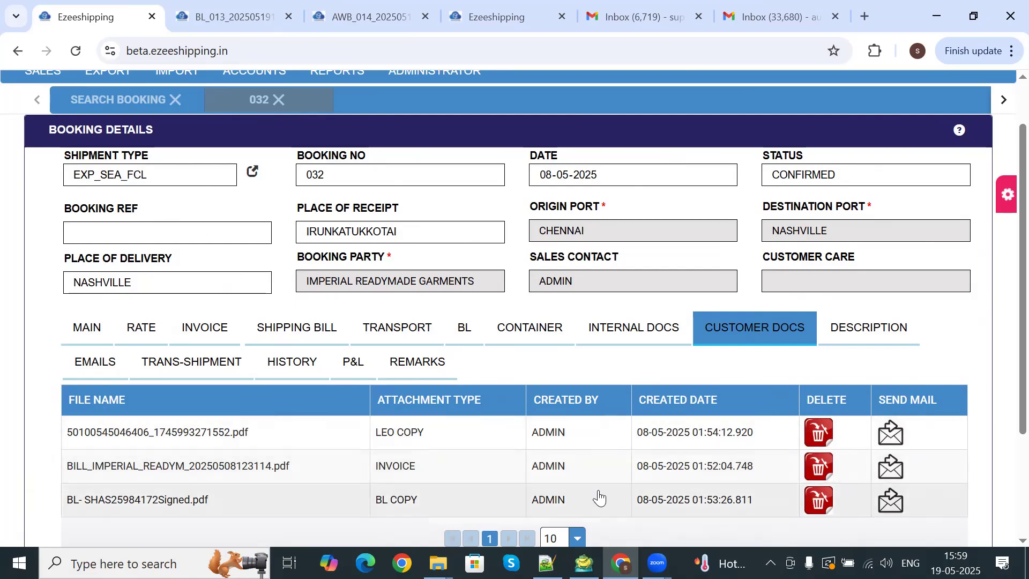
pyautogui.click(628, 339)
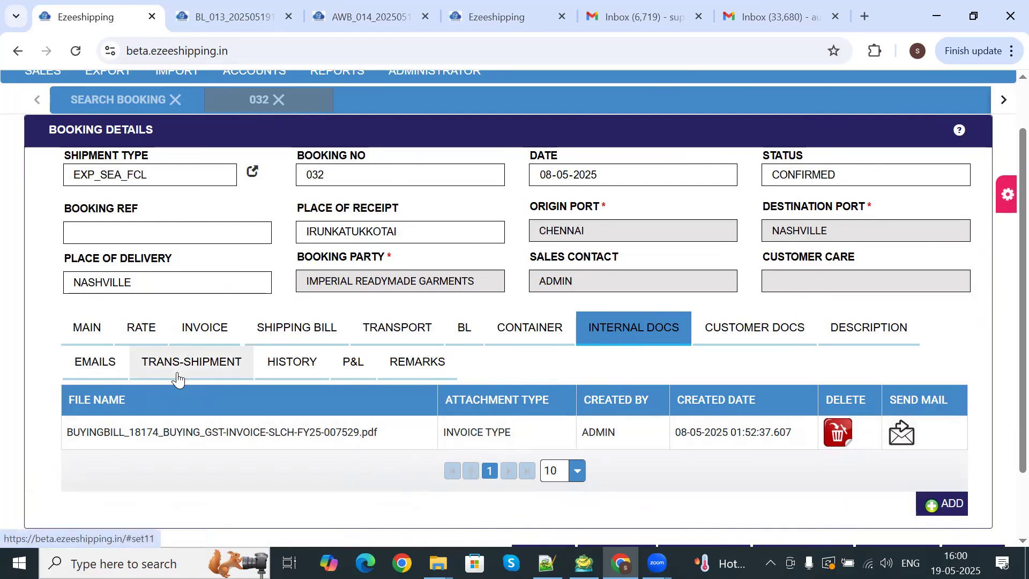
# Show the booking's overall P&L with drafts included and review the buying, selling, tax and profit figures.
pyautogui.click(351, 365)
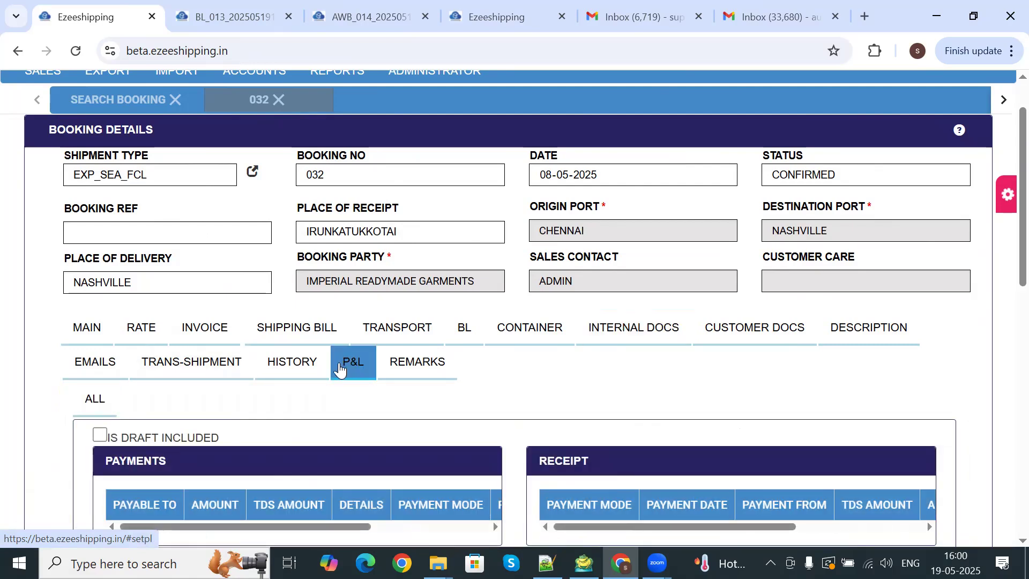
pyautogui.click(95, 411)
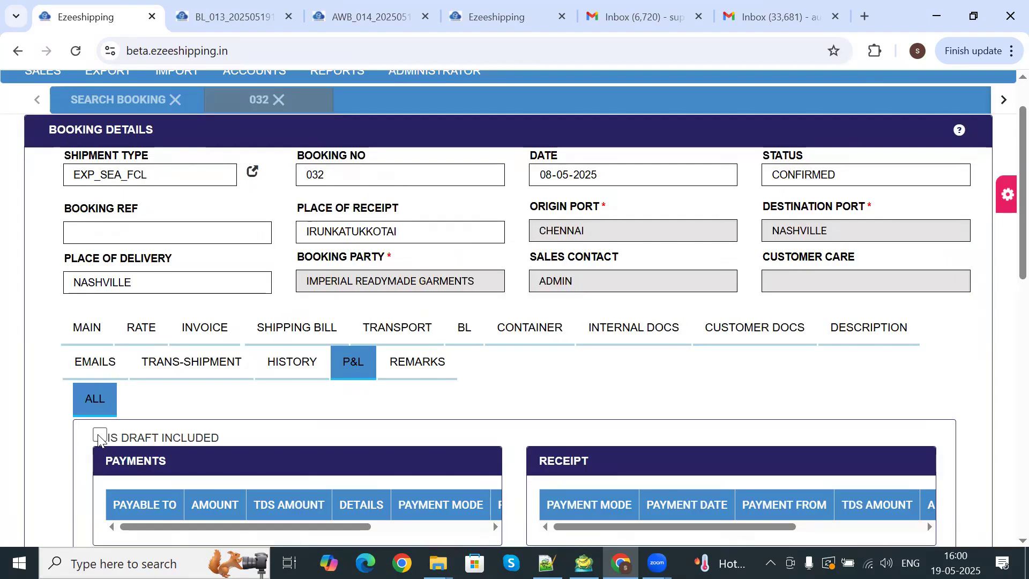
pyautogui.click(100, 436)
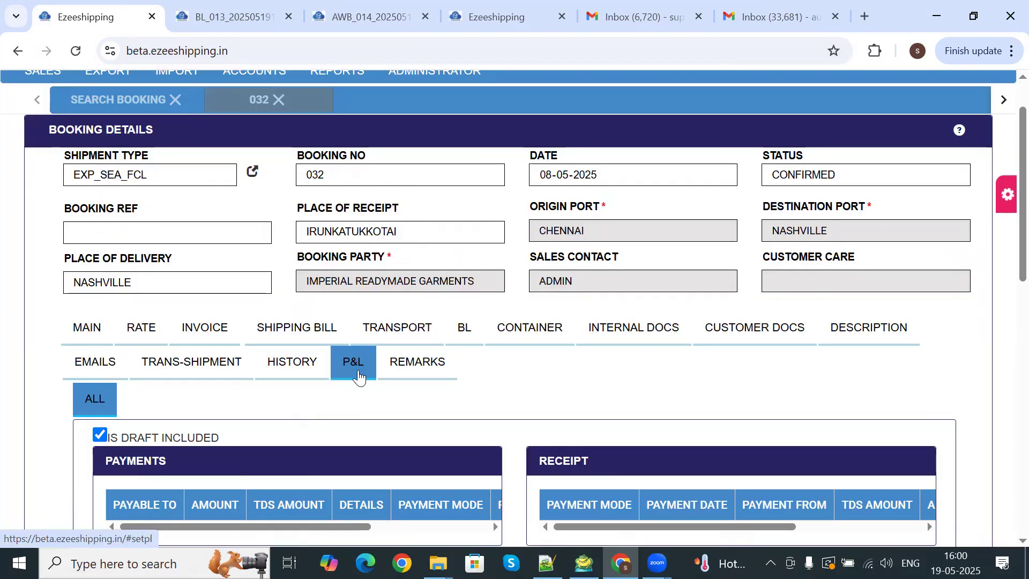
pyautogui.scroll(-5, 385, 454)
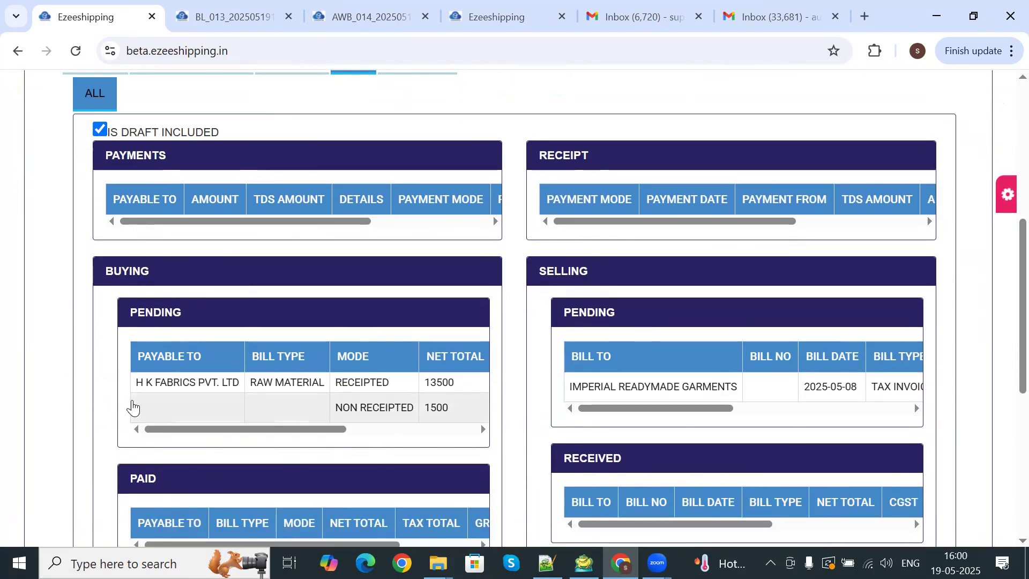
pyautogui.scroll(-4, 434, 389)
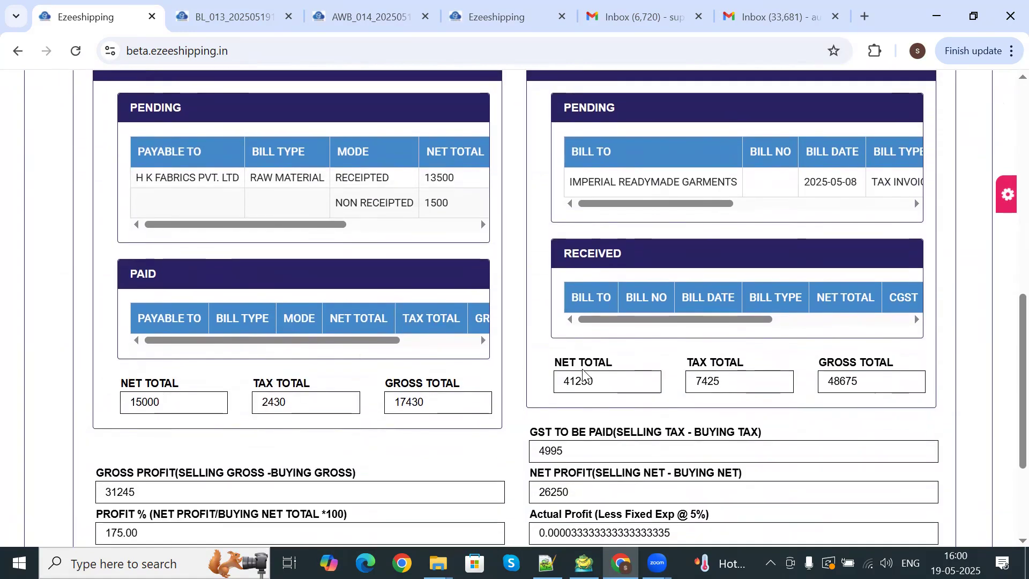
pyautogui.scroll(-1, 583, 375)
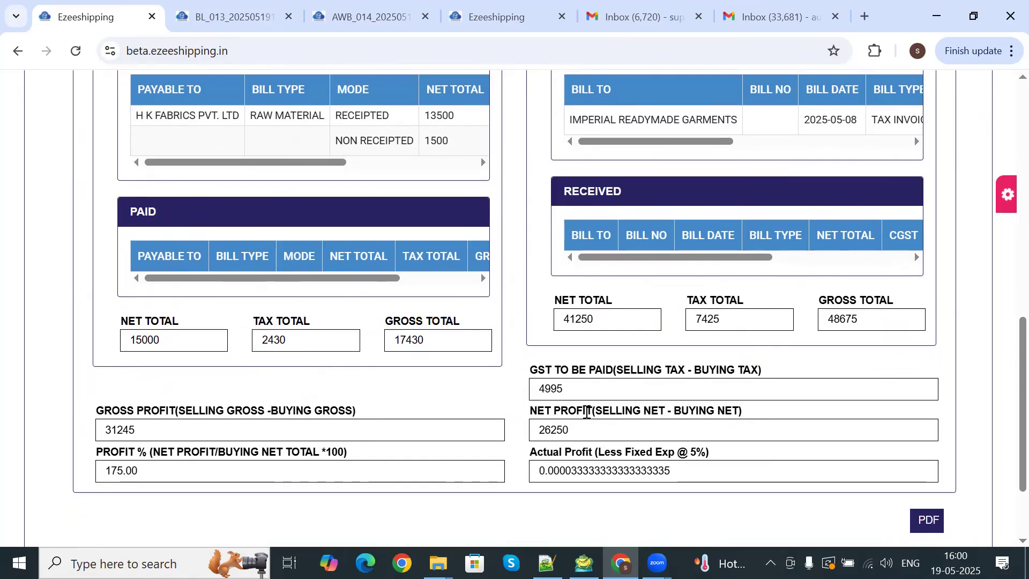
# Generate the booking's P&L report as a PDF, review its expenses and revenue, and return to the booking.
pyautogui.click(930, 532)
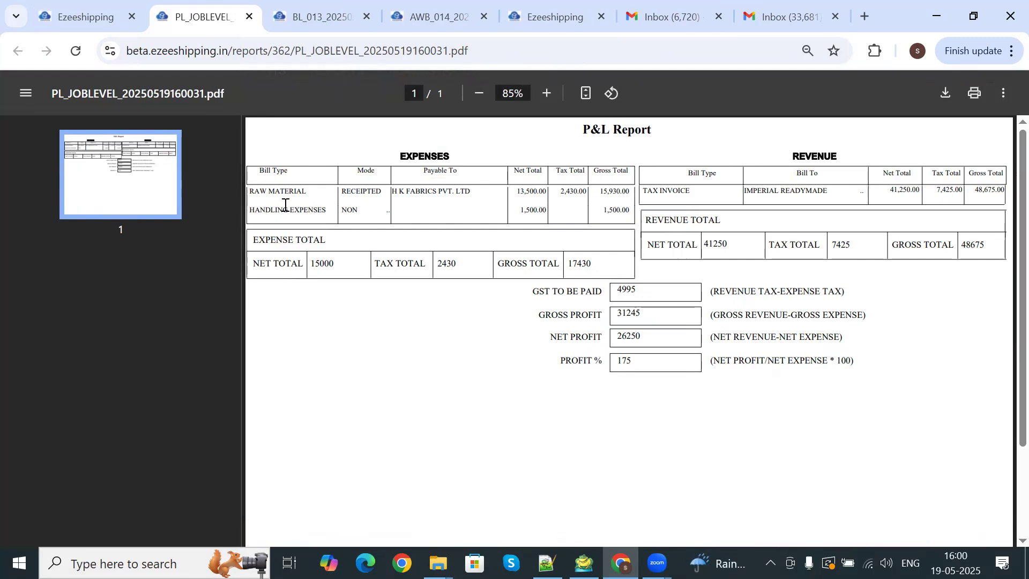
pyautogui.click(95, 7)
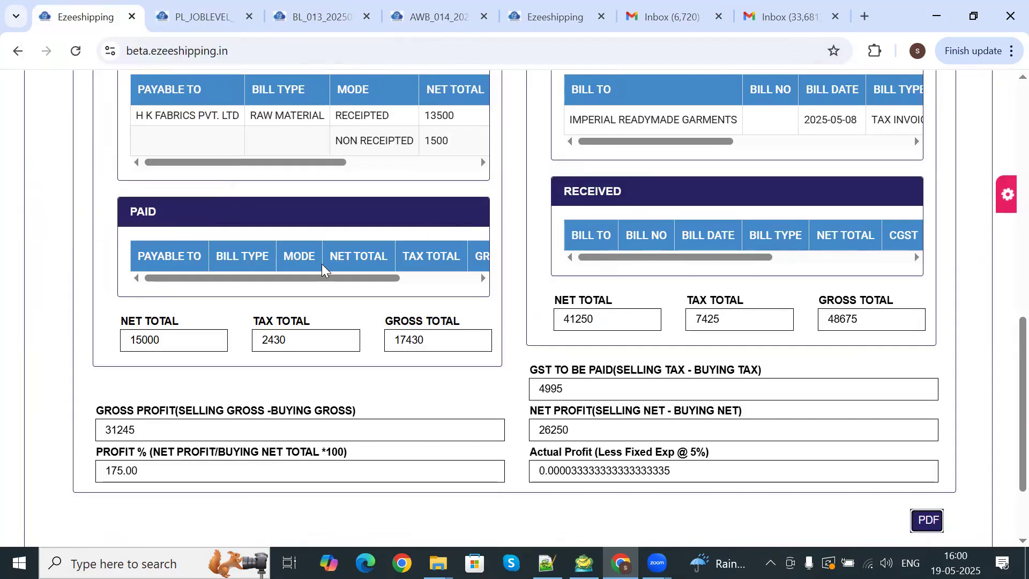
pyautogui.scroll(5, 321, 263)
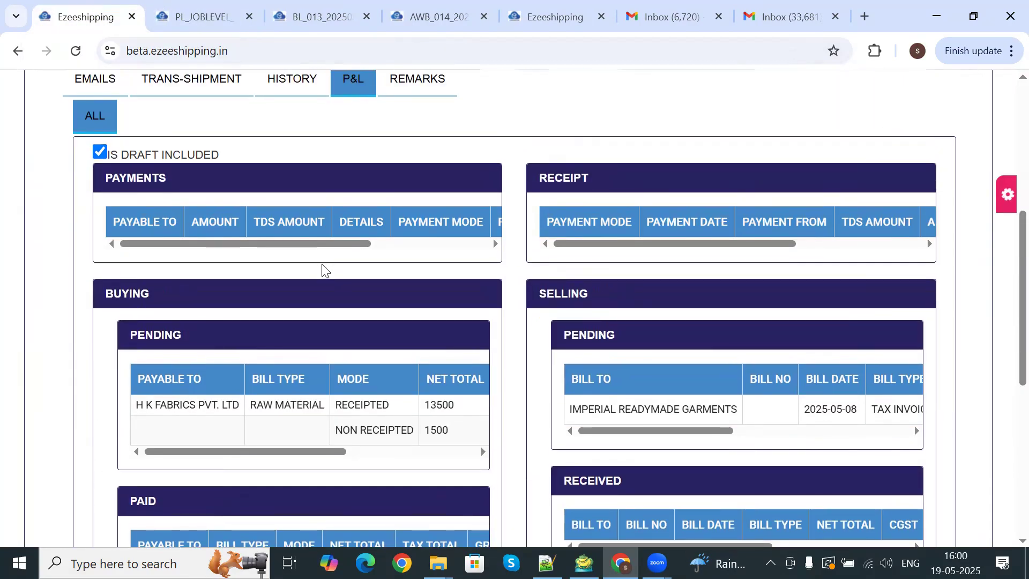
# Show the booking's trans-shipment records and review the vessel, voyage, ports, and departure and arrival dates.
pyautogui.scroll(3, 321, 264)
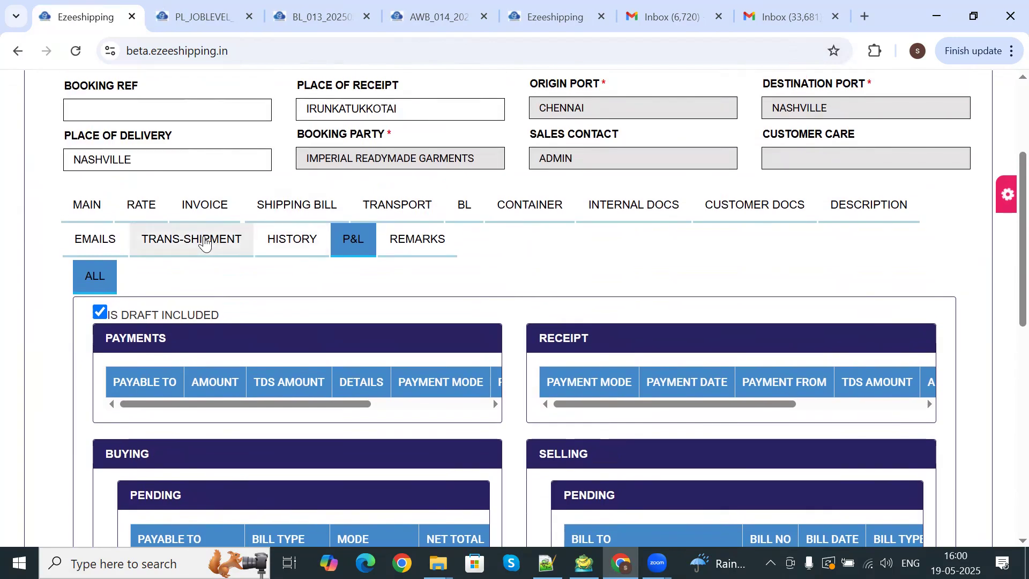
pyautogui.click(185, 244)
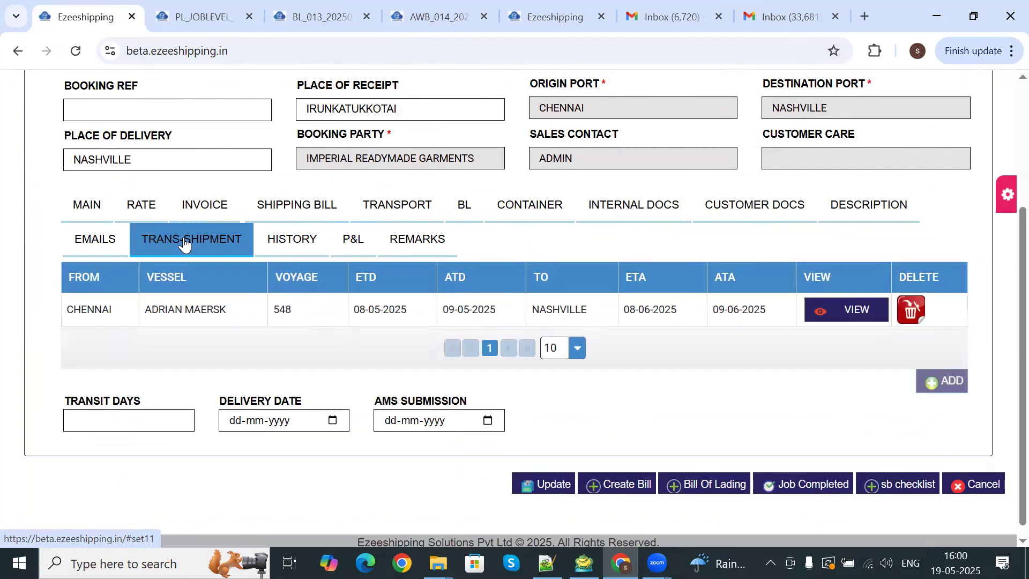
pyautogui.scroll(3, 193, 240)
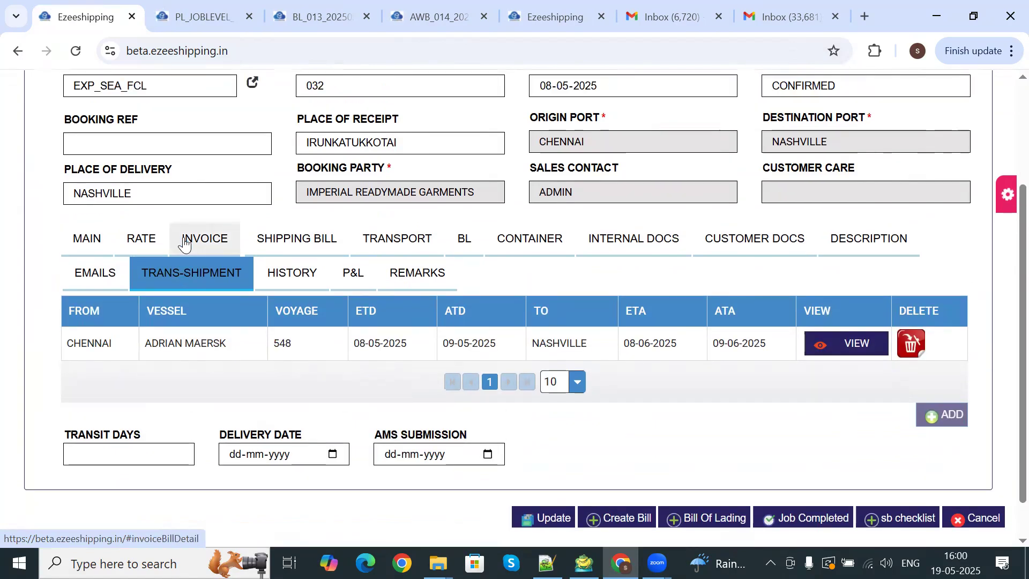
pyautogui.click(88, 356)
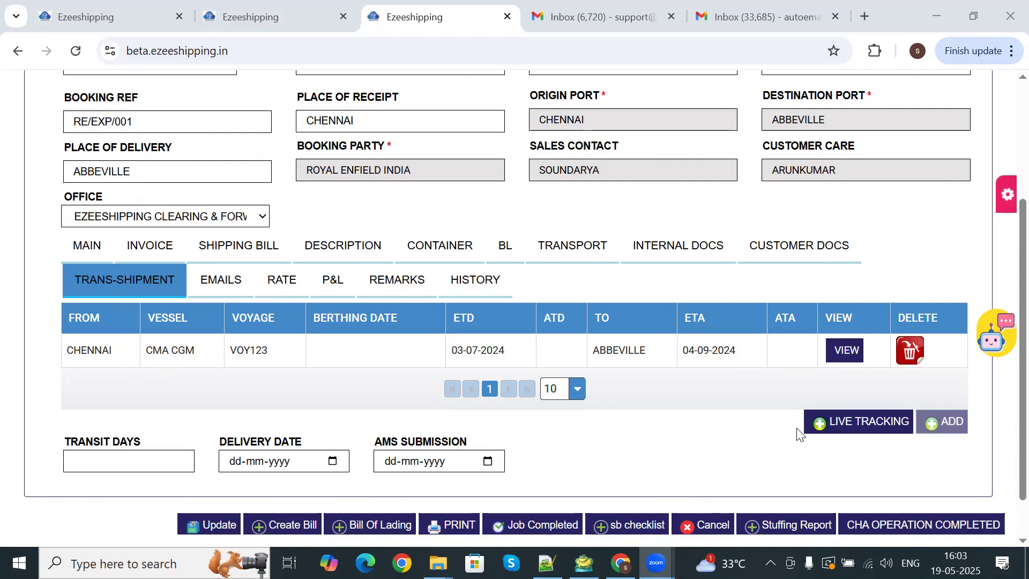
# Start live tracking for the booking's trans-shipment, view the PIL carrier's tracking page, and return to the booking.
pyautogui.click(841, 429)
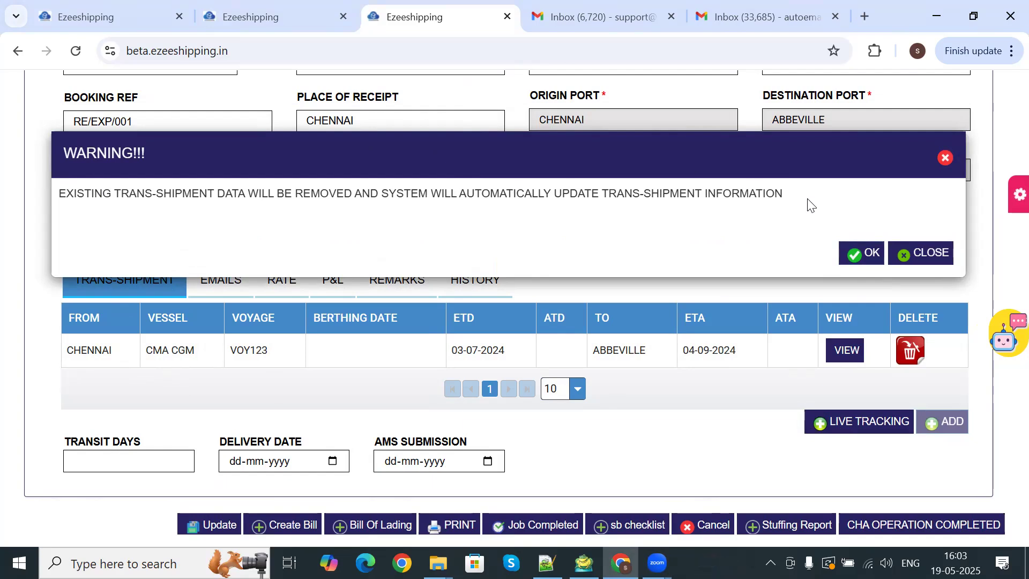
pyautogui.press('Return')
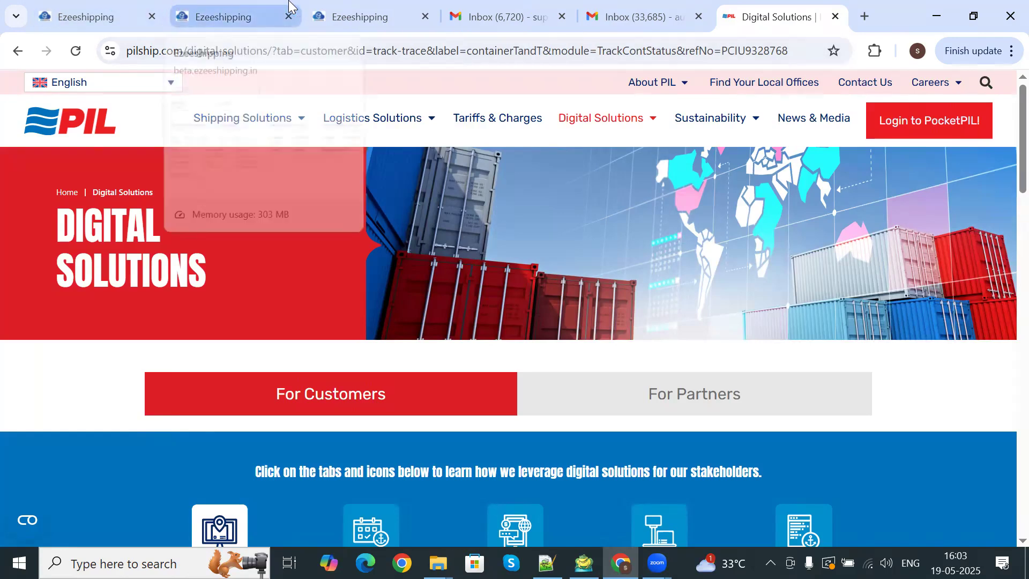
pyautogui.click(319, 10)
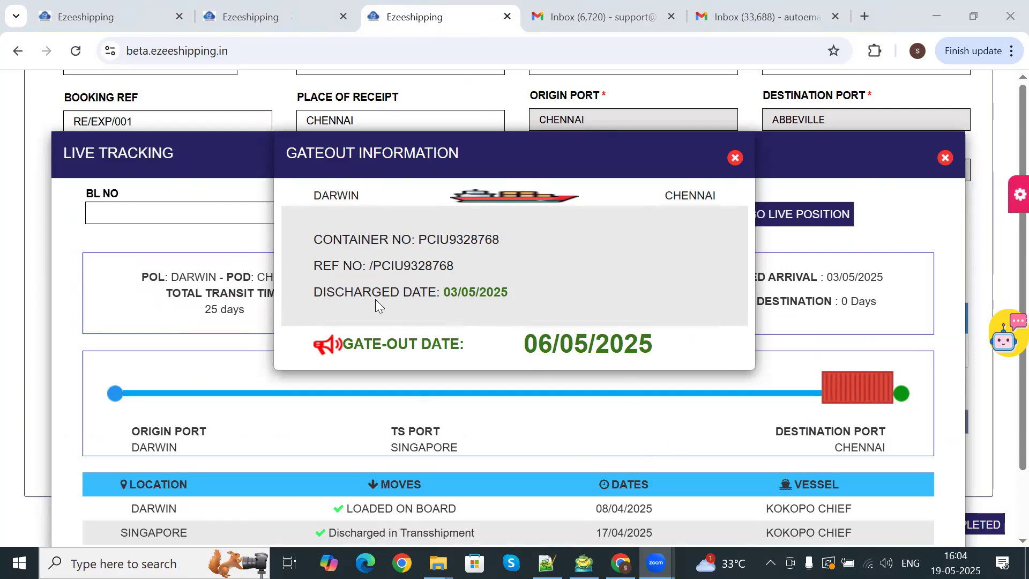
# Dismiss the gate-out information, review the live tracking's transit times, ports, moves, dates and vessels, and close the tracking.
pyautogui.click(735, 158)
pyautogui.scroll(-1, 284, 375)
pyautogui.scroll(-1, 278, 384)
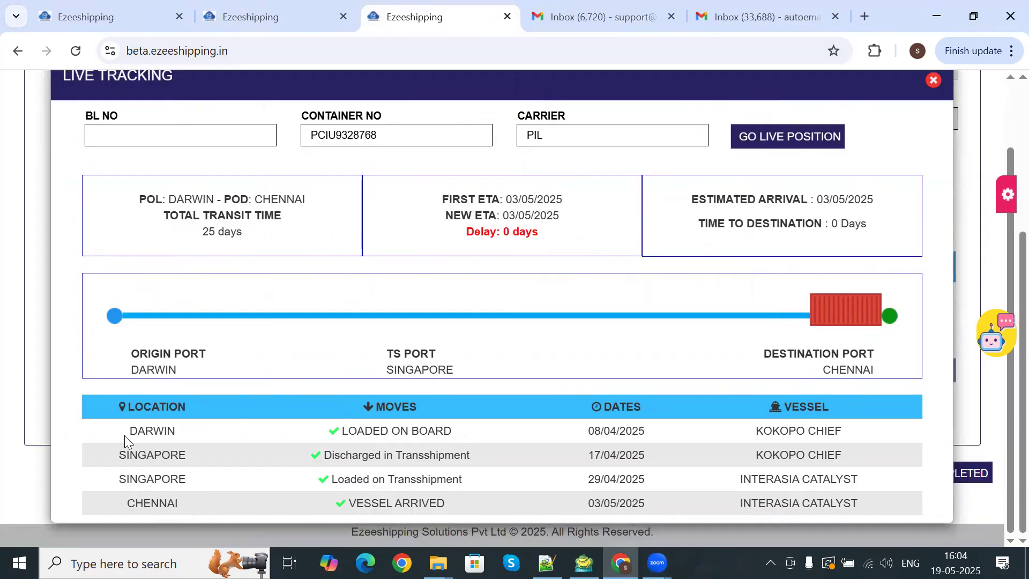
pyautogui.scroll(1, 530, 395)
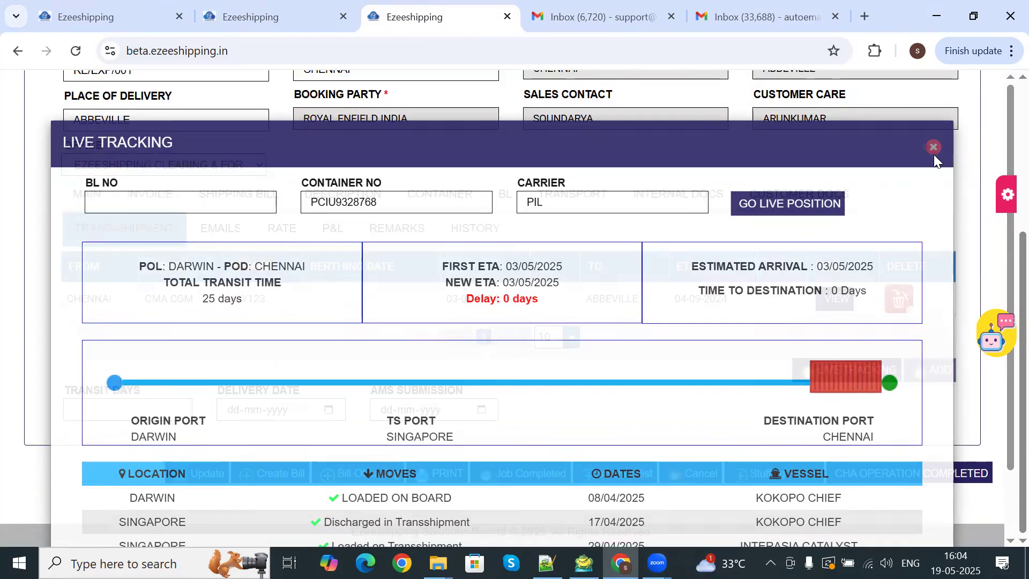
pyautogui.click(933, 158)
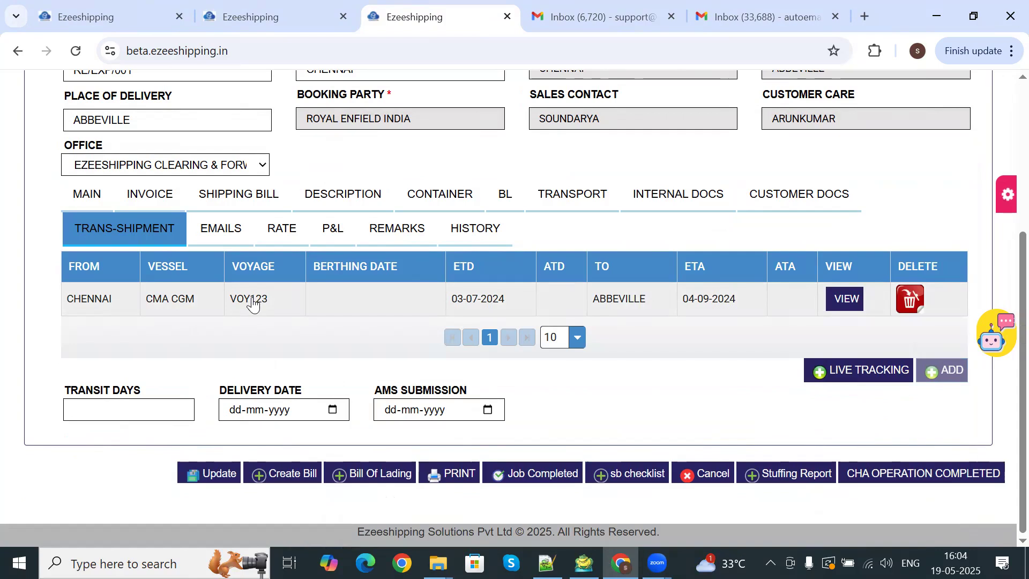
# Switch to the import sea LCL booking 021 and review its main details, involved parties, vessel and shipment fields.
pyautogui.click(104, 16)
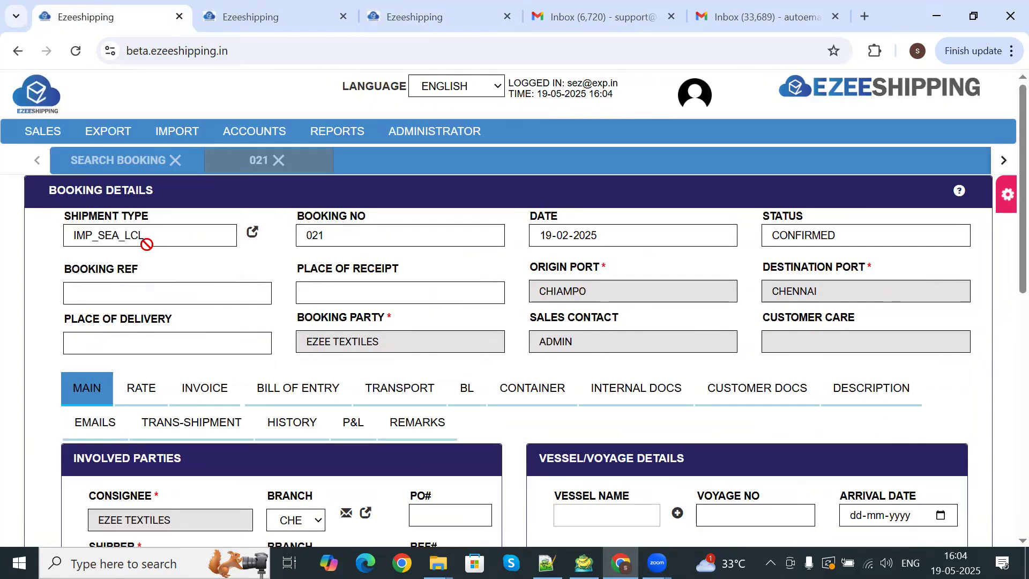
pyautogui.scroll(-1, 148, 245)
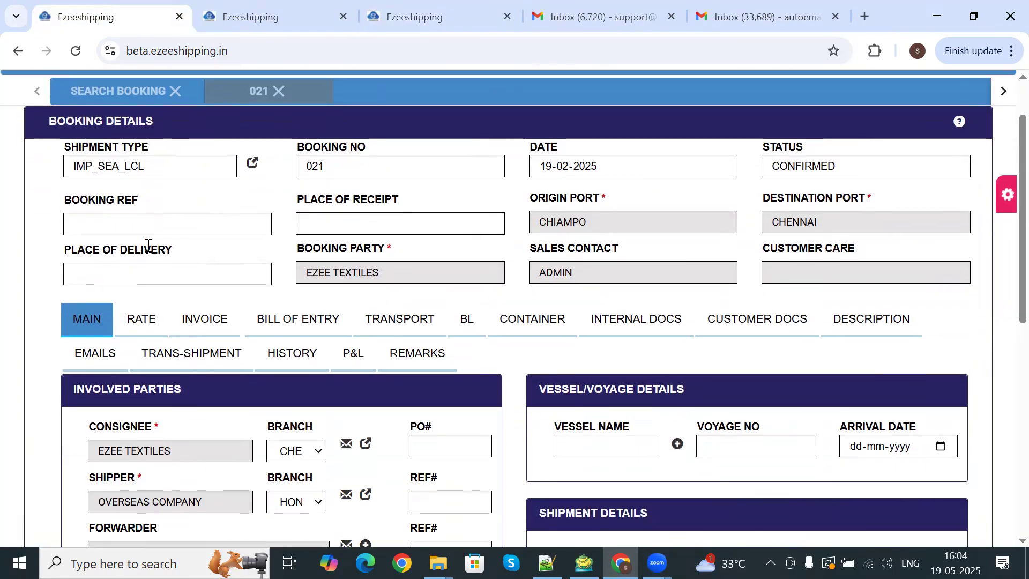
pyautogui.scroll(-1, 148, 246)
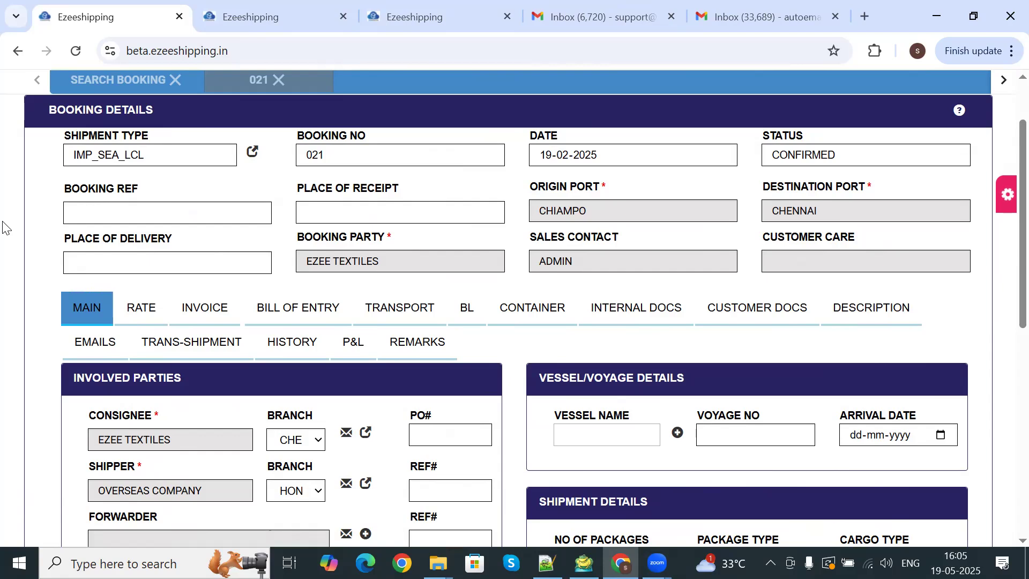
pyautogui.scroll(-5, 3, 228)
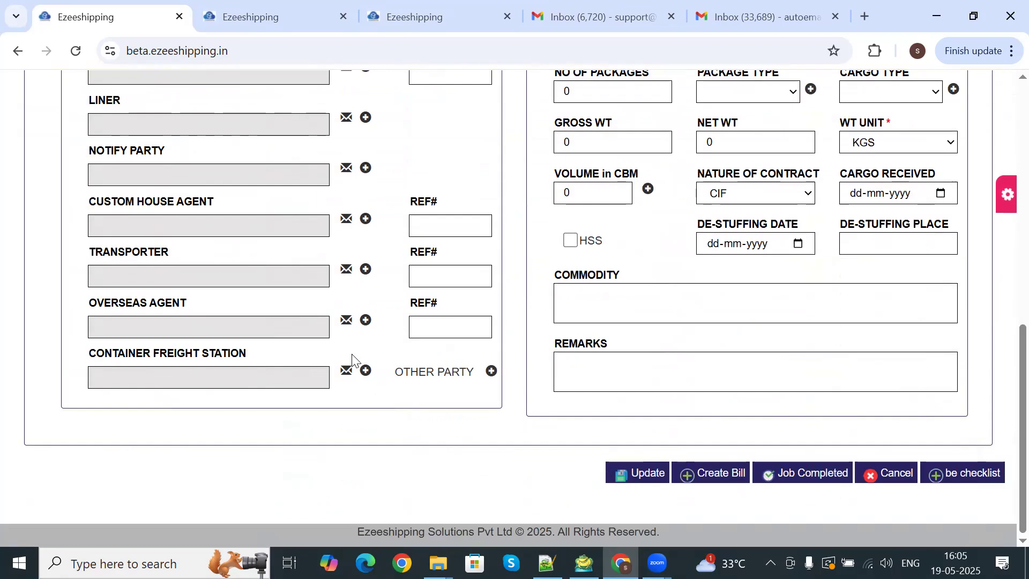
pyautogui.scroll(2, 390, 291)
pyautogui.scroll(6, 390, 290)
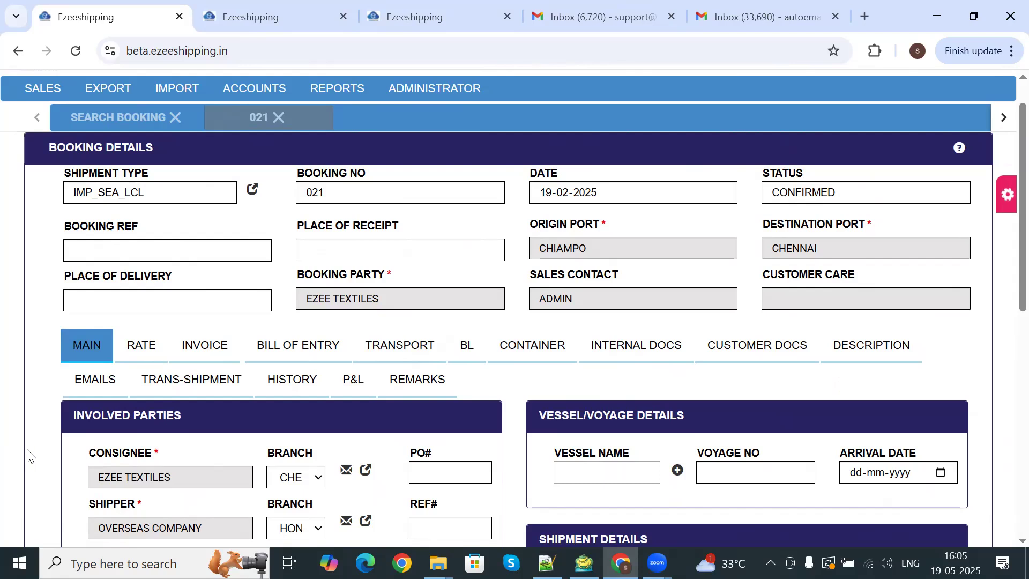
# View booking 021's bill of entry, review its filing, documentation and field staff fields, and close it without saving.
pyautogui.scroll(-2, 28, 456)
pyautogui.click(277, 216)
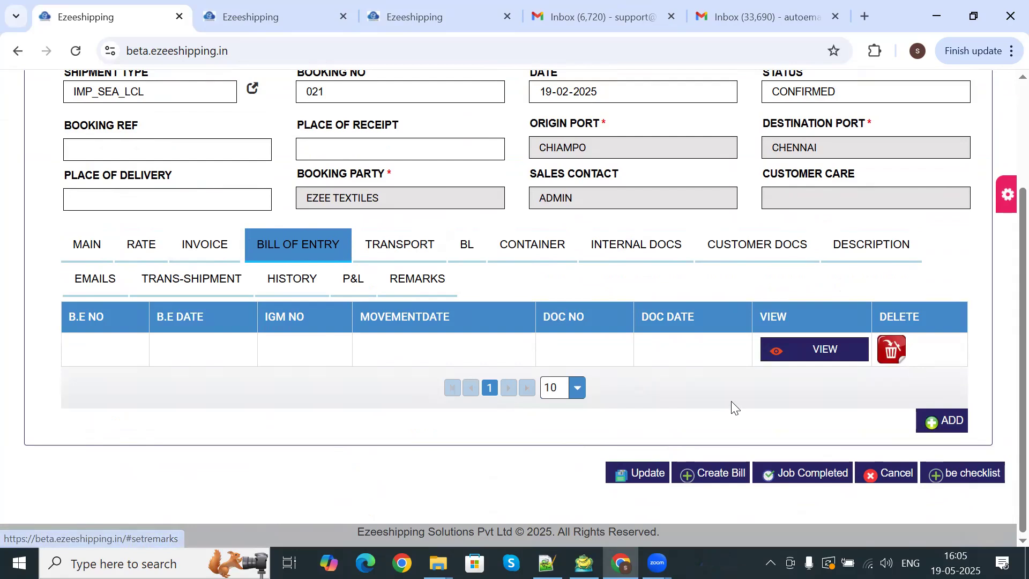
pyautogui.click(837, 350)
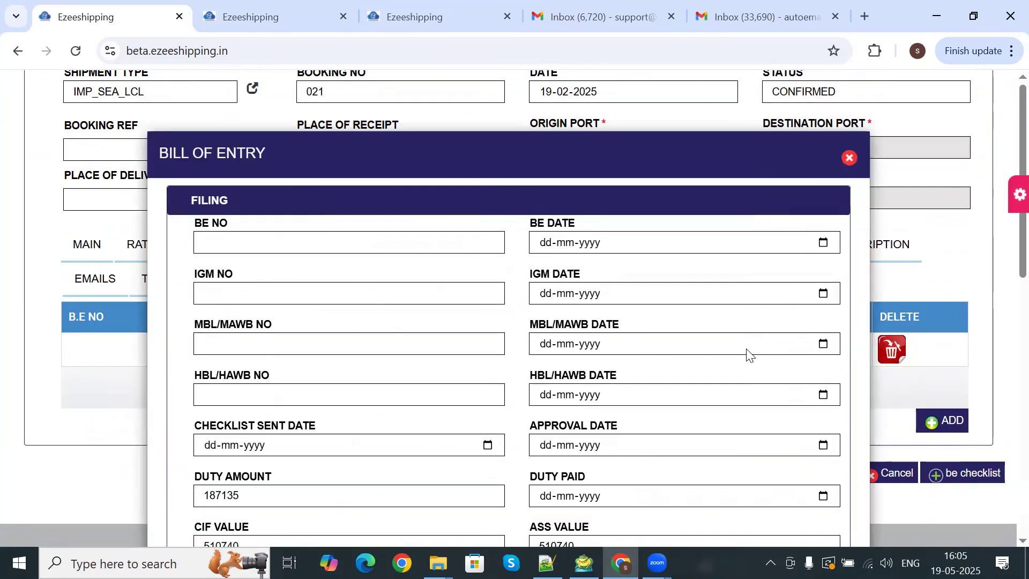
pyautogui.scroll(-2, 236, 285)
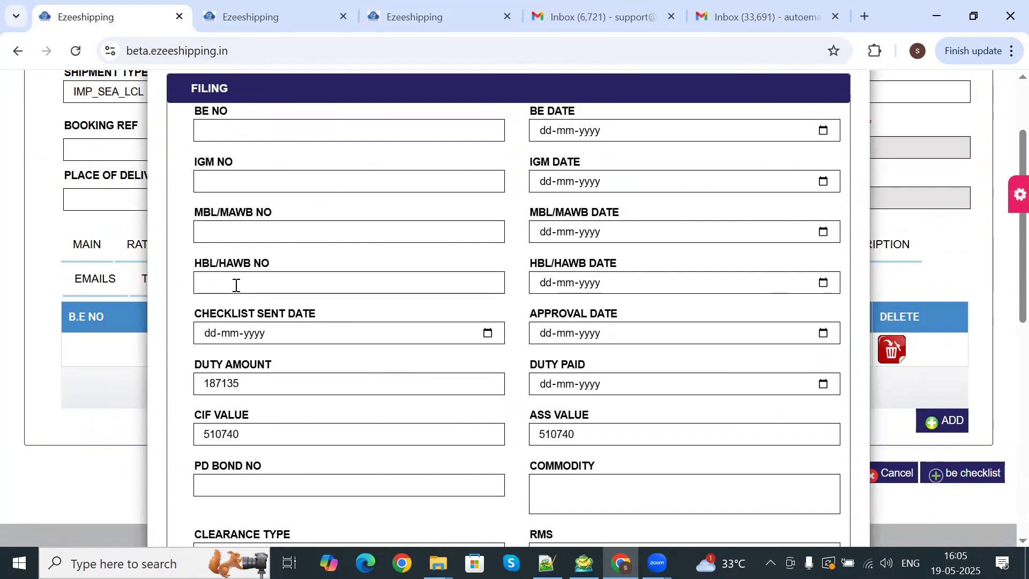
pyautogui.scroll(-1, 235, 285)
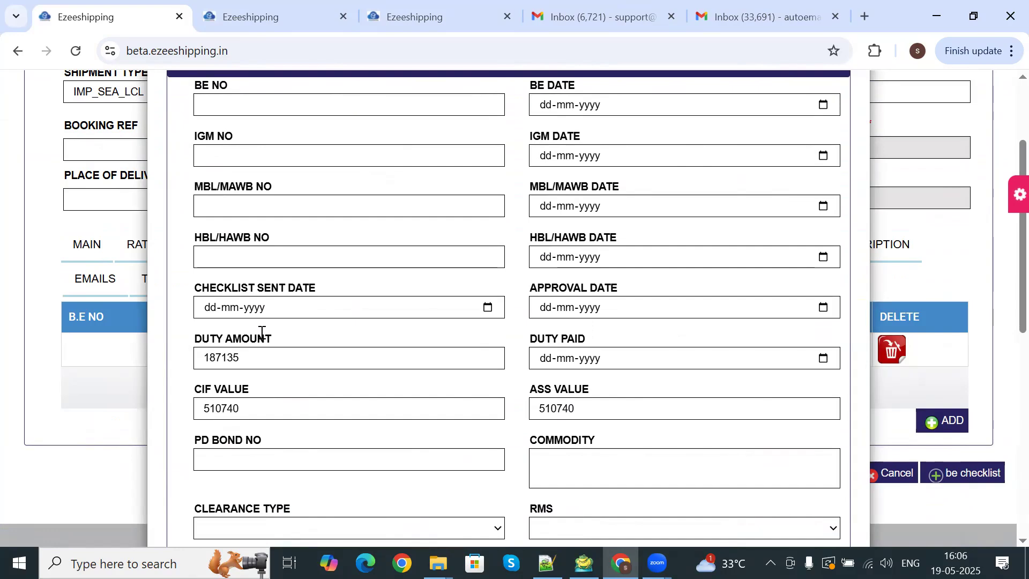
pyautogui.scroll(-3, 262, 333)
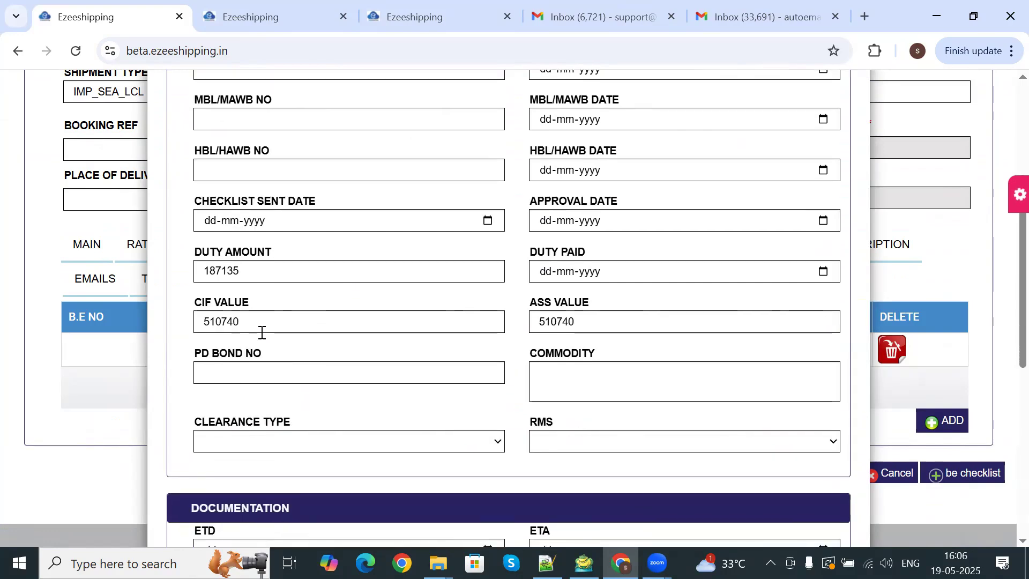
pyautogui.scroll(-10, 386, 404)
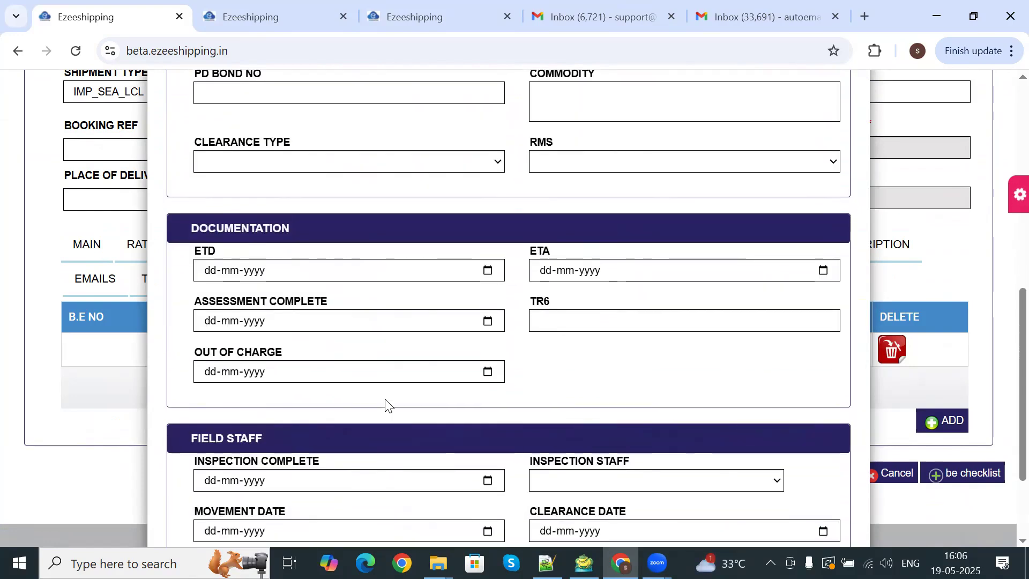
pyautogui.scroll(-2, 386, 404)
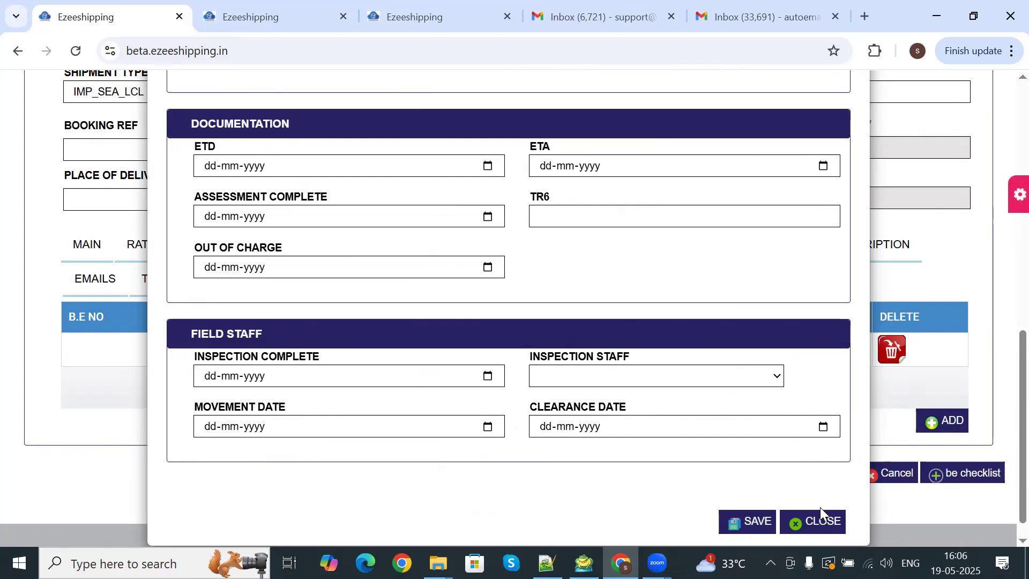
pyautogui.click(819, 522)
# Close booking 021 and return to the booking search.
pyautogui.scroll(2, 109, 358)
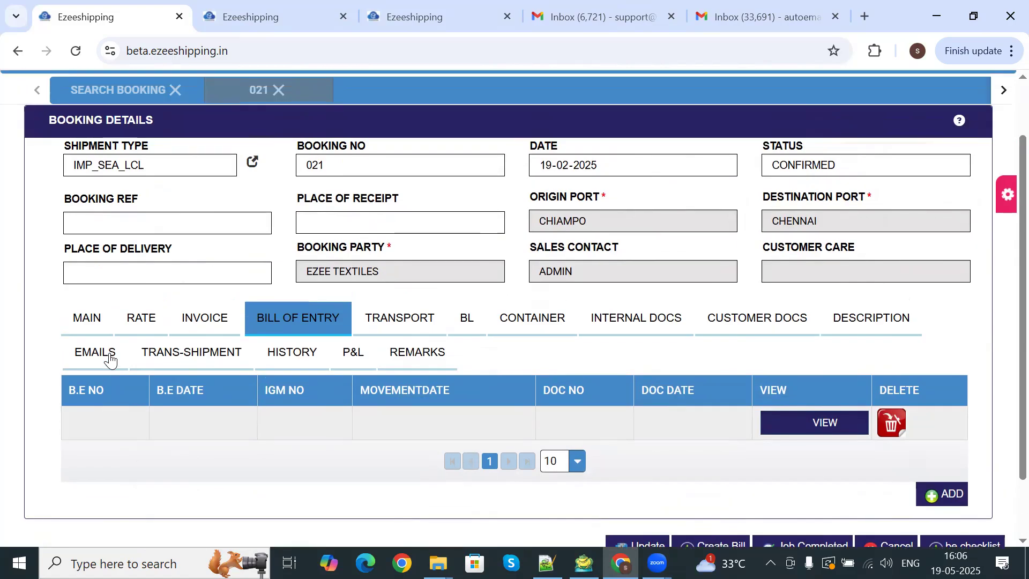
pyautogui.scroll(1, 110, 359)
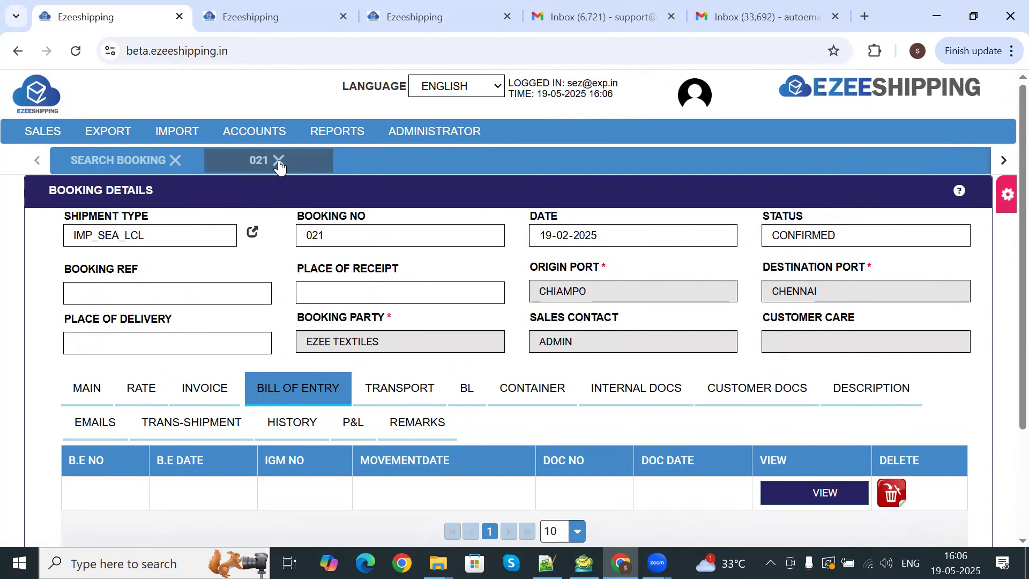
pyautogui.click(278, 161)
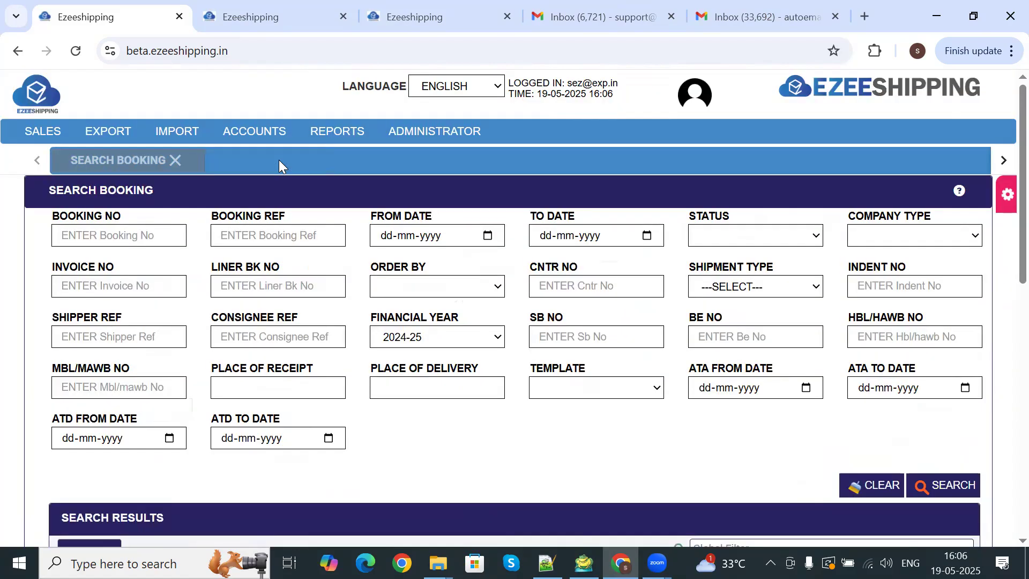